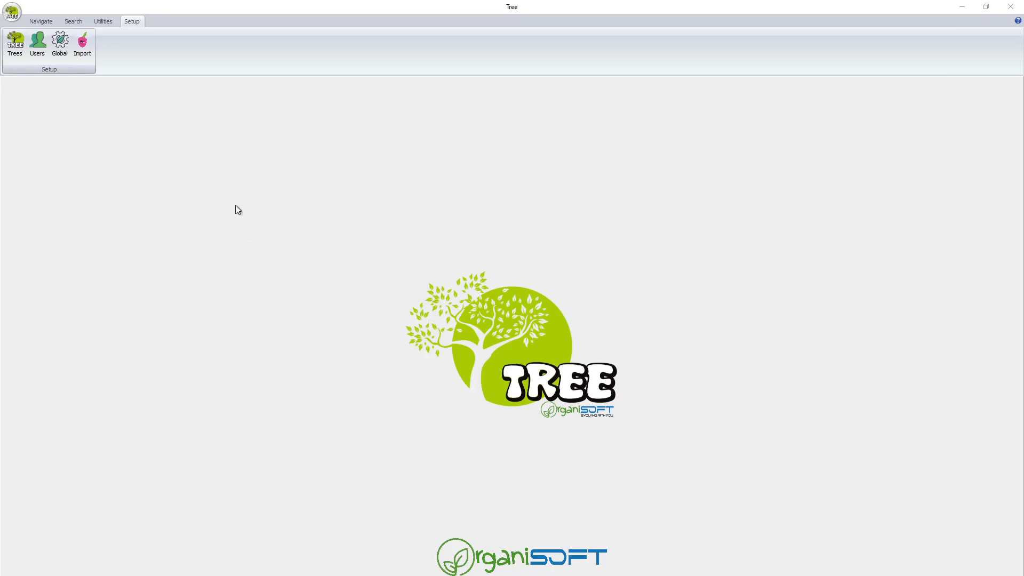
# From the Setup tab, open the Trees list showing Accounting Clients, Families and Activities.
pyautogui.click(69, 22)
pyautogui.click(106, 22)
pyautogui.click(45, 23)
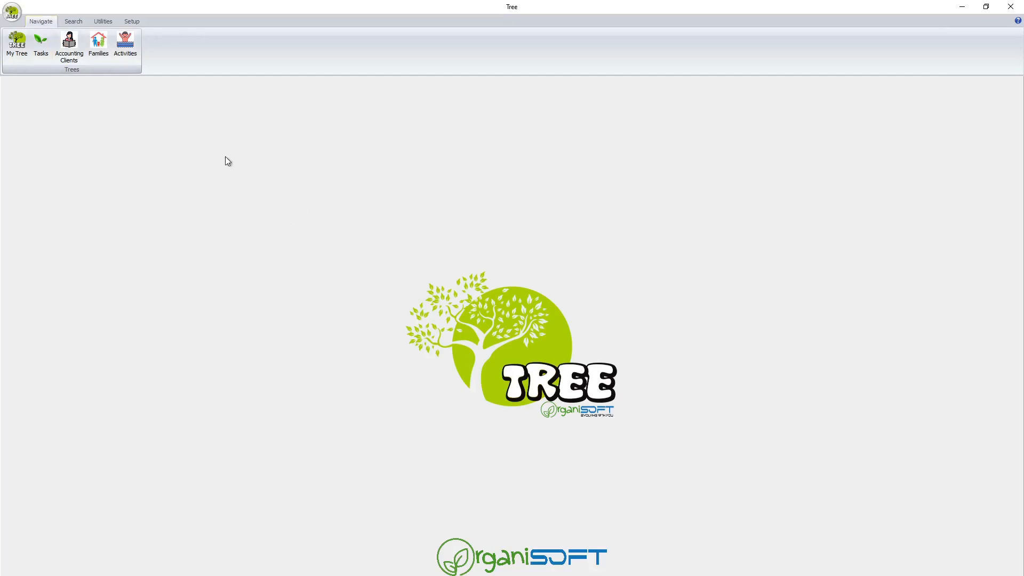
pyautogui.click(133, 21)
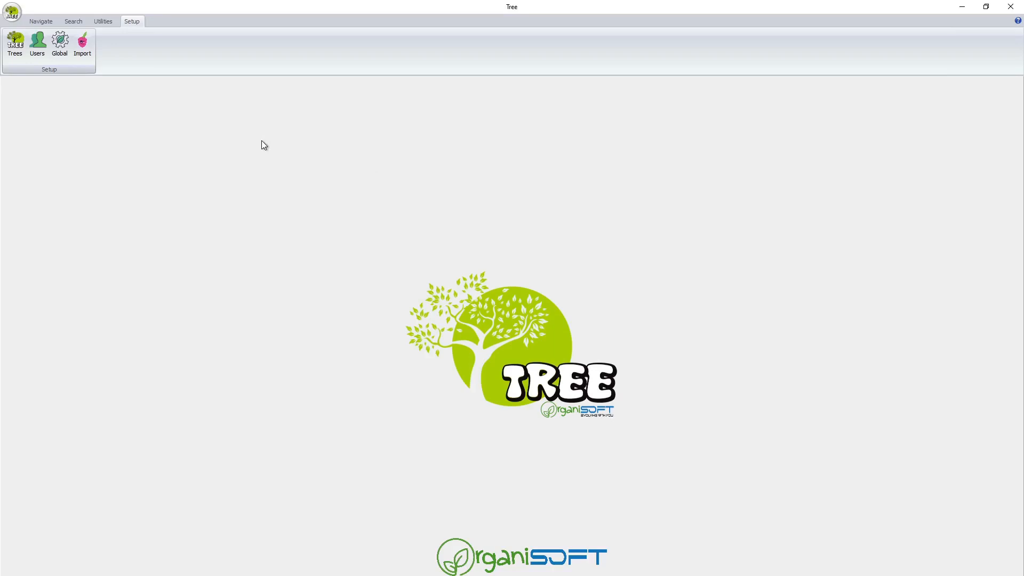
pyautogui.click(16, 45)
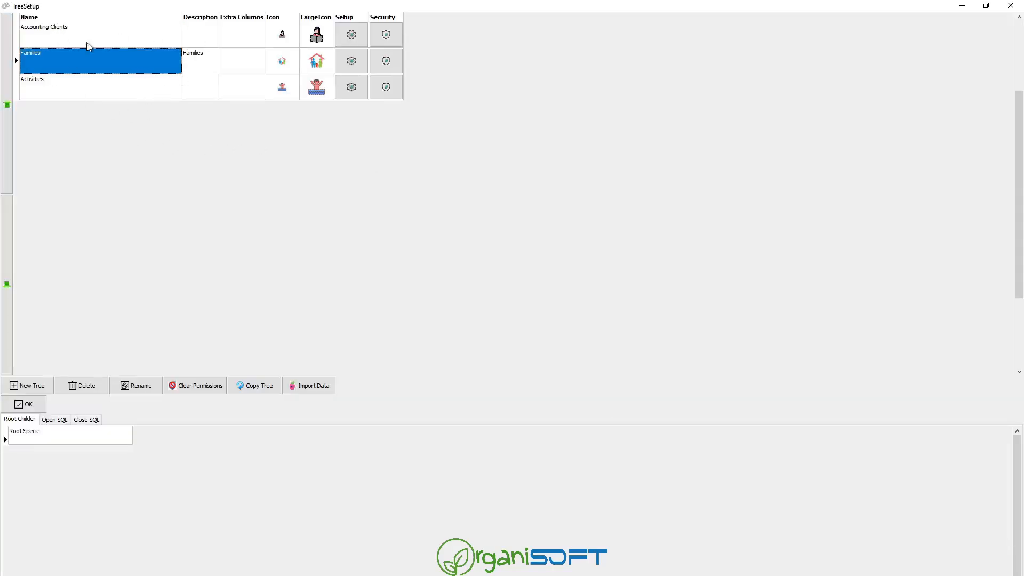
# Open the Families tree's setup and show the metric fields for its Family level.
pyautogui.click(352, 65)
pyautogui.click(60, 40)
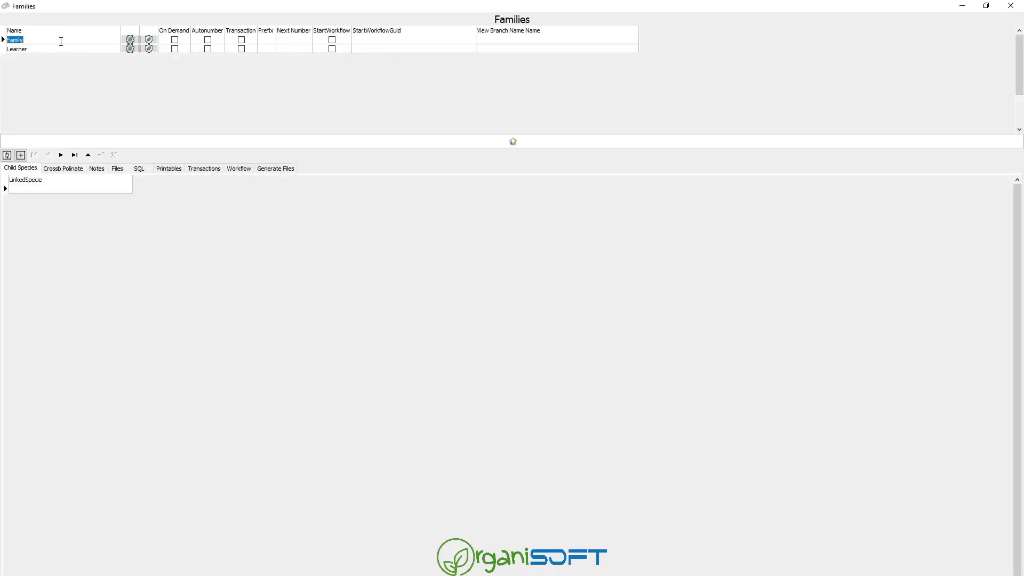
pyautogui.click(112, 49)
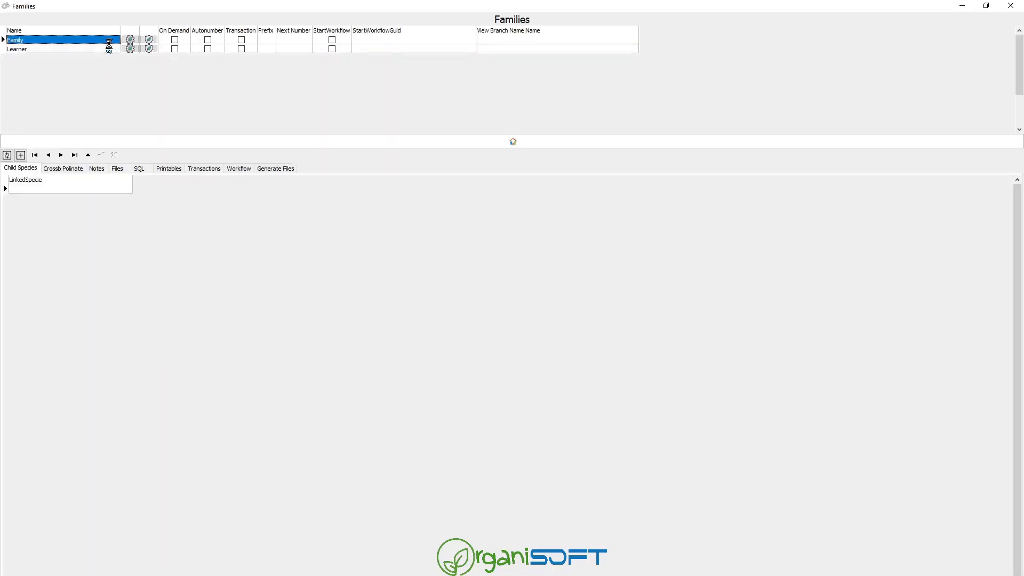
pyautogui.click(131, 40)
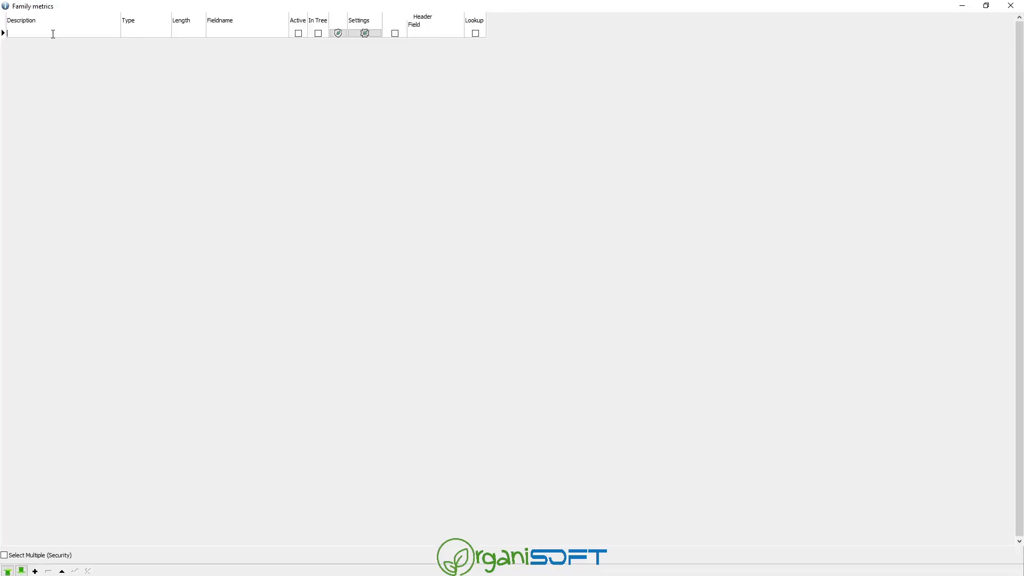
# Add an Address metric to Family with length 500.
pyautogui.write('Address')
pyautogui.press('Tab')
pyautogui.press('Tab')
pyautogui.press('Tab')
pyautogui.press('Tab')
pyautogui.press('Tab')
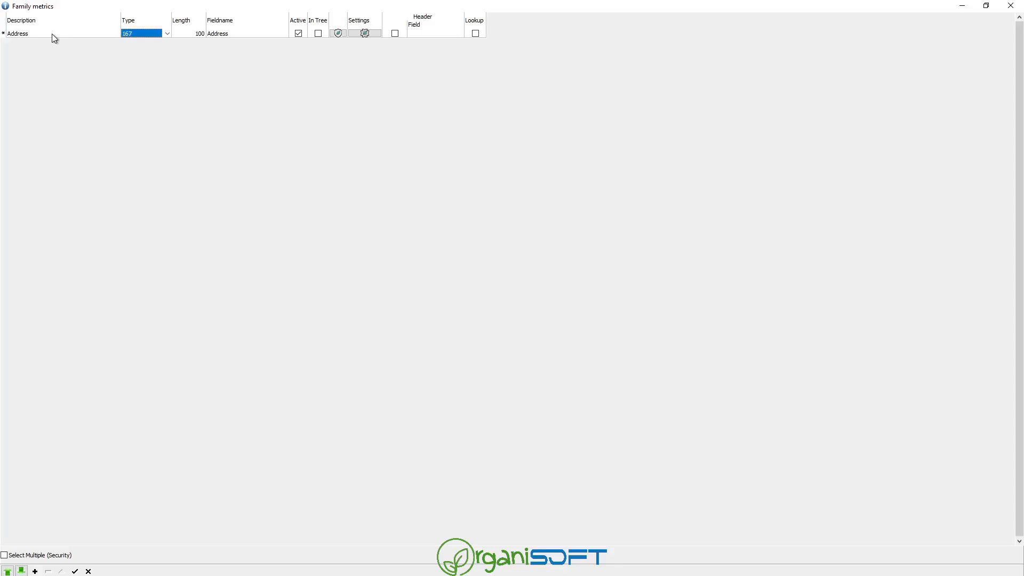
pyautogui.click(364, 33)
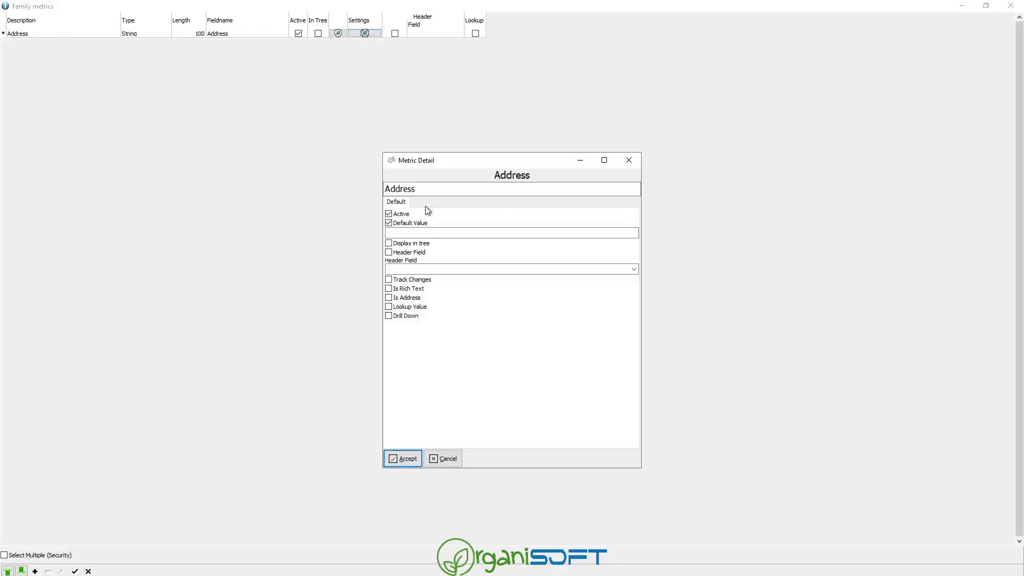
pyautogui.click(404, 459)
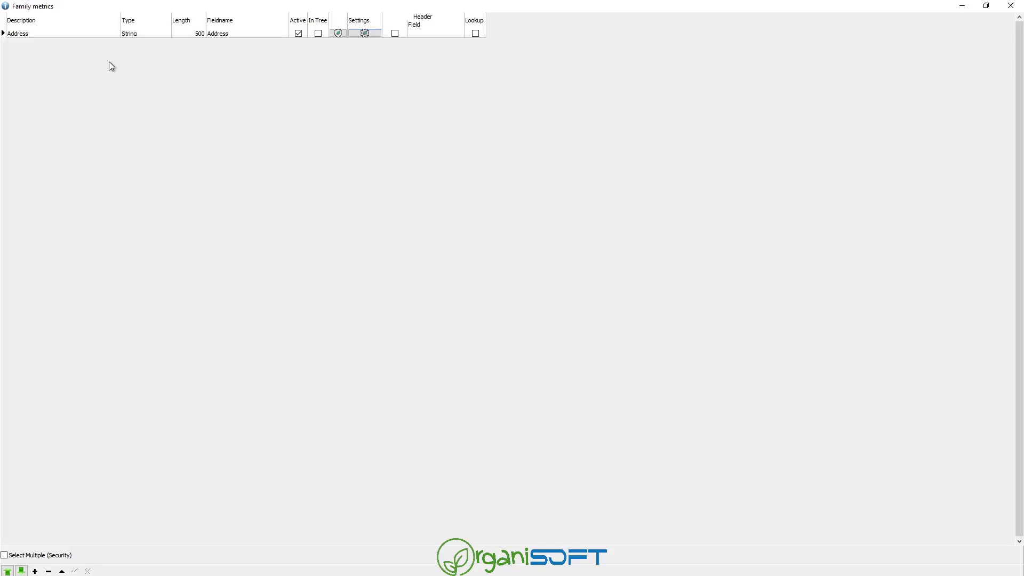
# Add metrics Parent 1 Name, Parent 1 Cellphone and Parent 2 Cellphone.
pyautogui.press('Down')
pyautogui.click(59, 45)
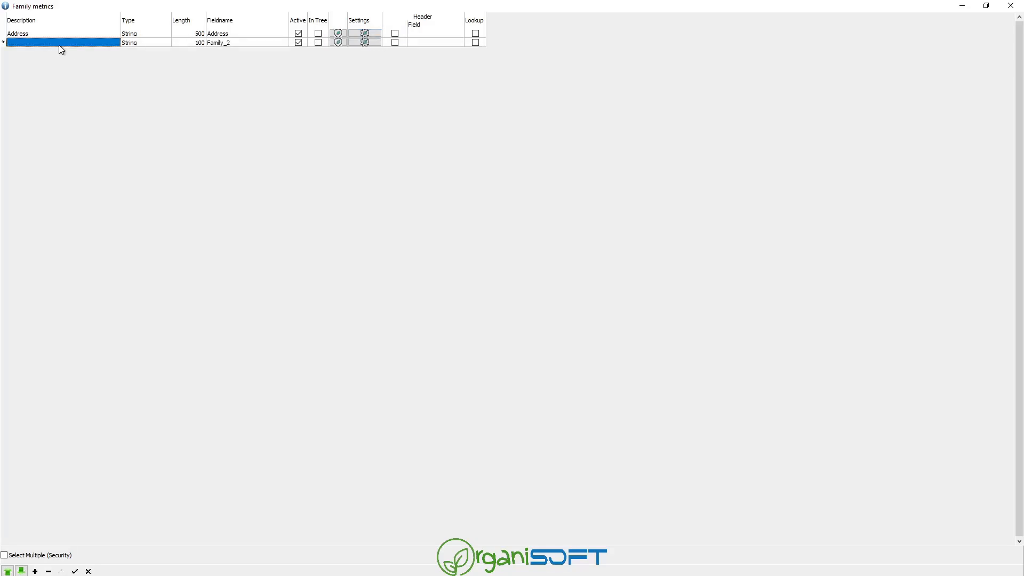
pyautogui.write('Parent')
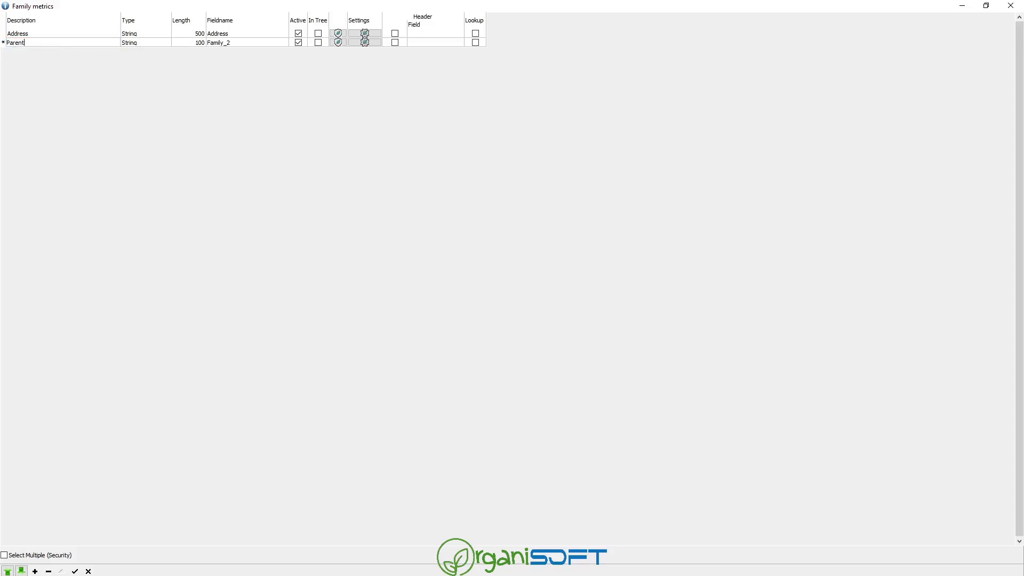
pyautogui.write(' 1 Name')
pyautogui.press('Tab')
pyautogui.press('Tab')
pyautogui.press('Tab')
pyautogui.press('Tab')
pyautogui.press('Down')
pyautogui.press('Left')
pyautogui.press('Left')
pyautogui.press('Left')
pyautogui.press('Left')
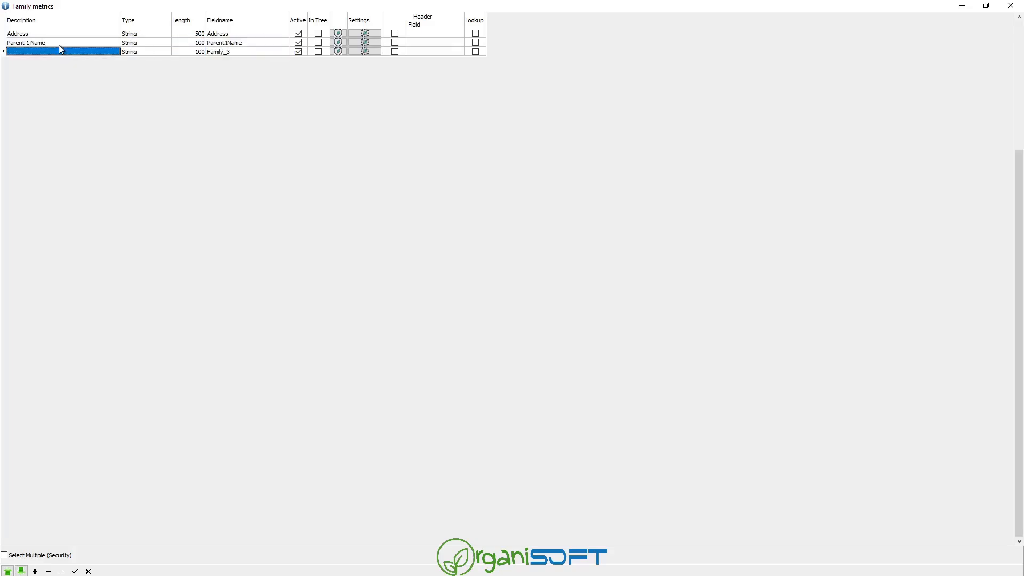
pyautogui.write('Pare')
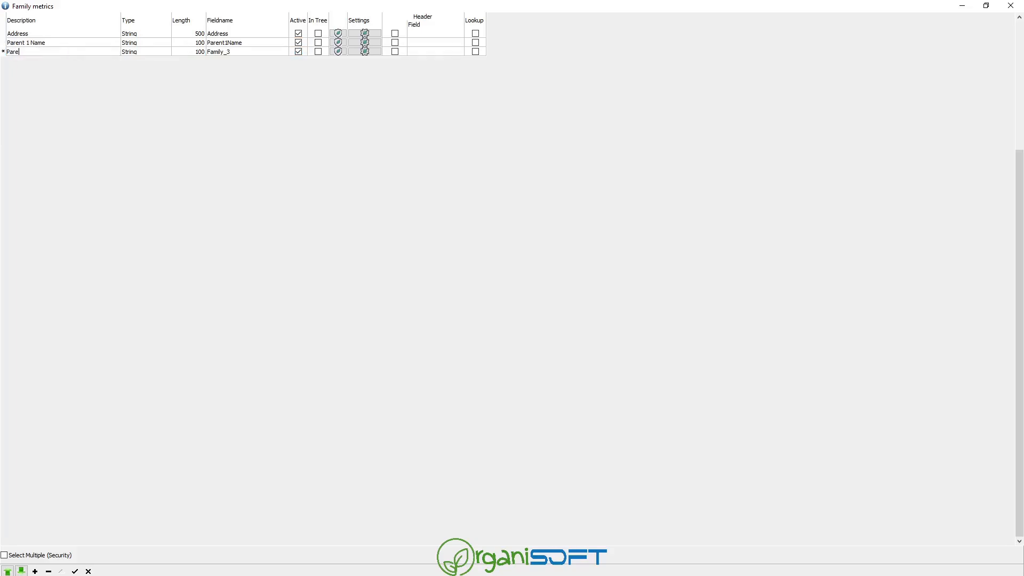
pyautogui.write('nt 1 Cellphone')
pyautogui.press('Down')
pyautogui.write('Parent ')
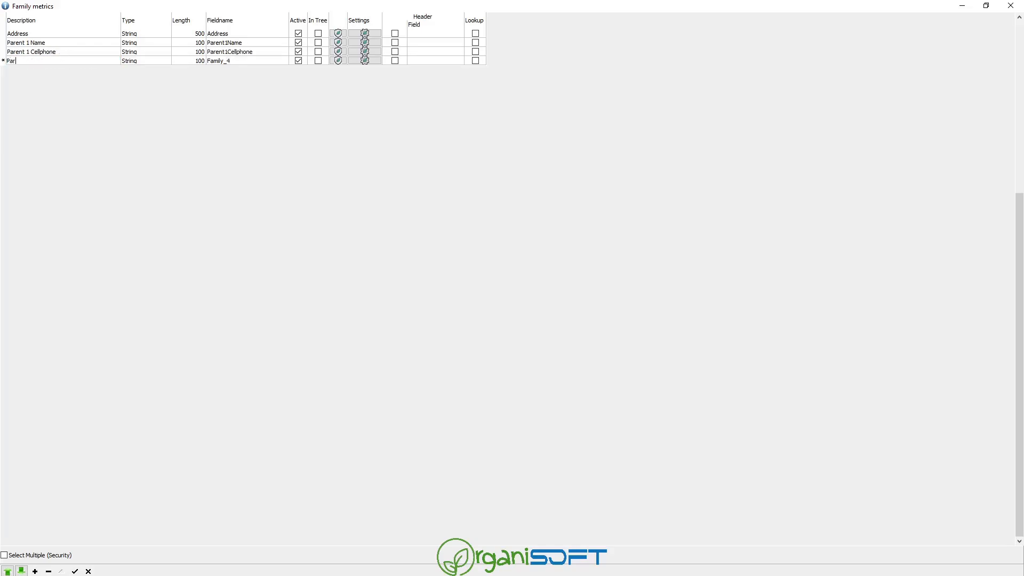
pyautogui.write('2 Cellphone')
pyautogui.press('Down')
pyautogui.press('Up')
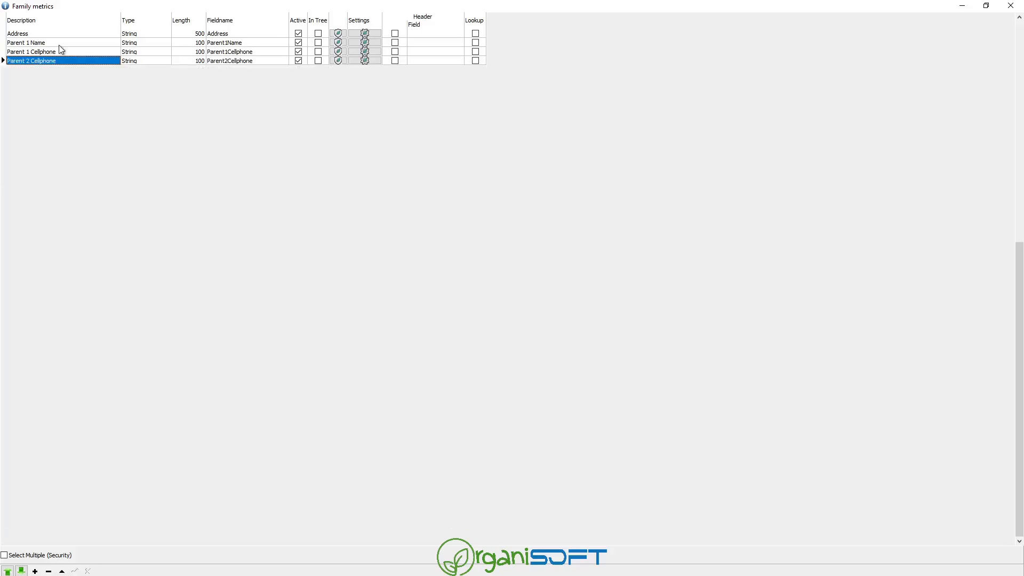
# Rename the fourth metric to Parent 1 Occupation (field Parent1Occupation) and make it a lookup value.
pyautogui.click(84, 61)
pyautogui.doubleClick(86, 61)
pyautogui.press('BackSpace')
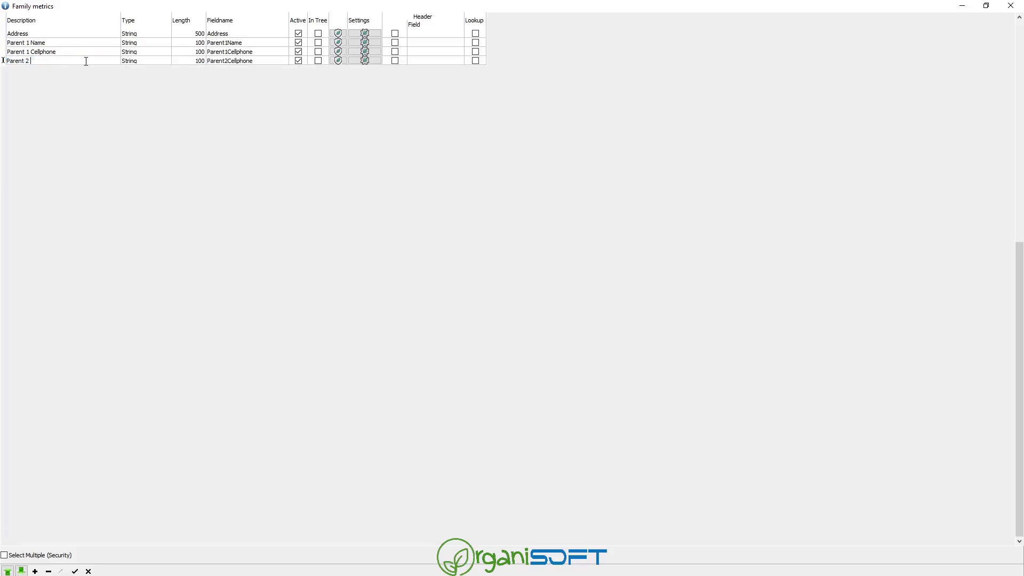
pyautogui.write('Occupation')
pyautogui.press('Tab')
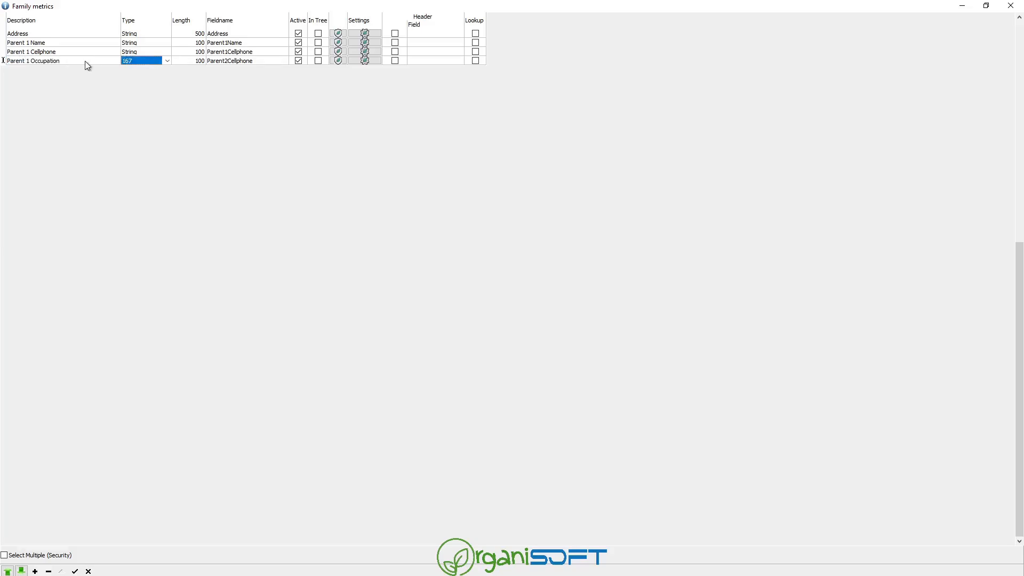
pyautogui.press('Tab')
pyautogui.press('Tab')
pyautogui.write('Parent1Occup')
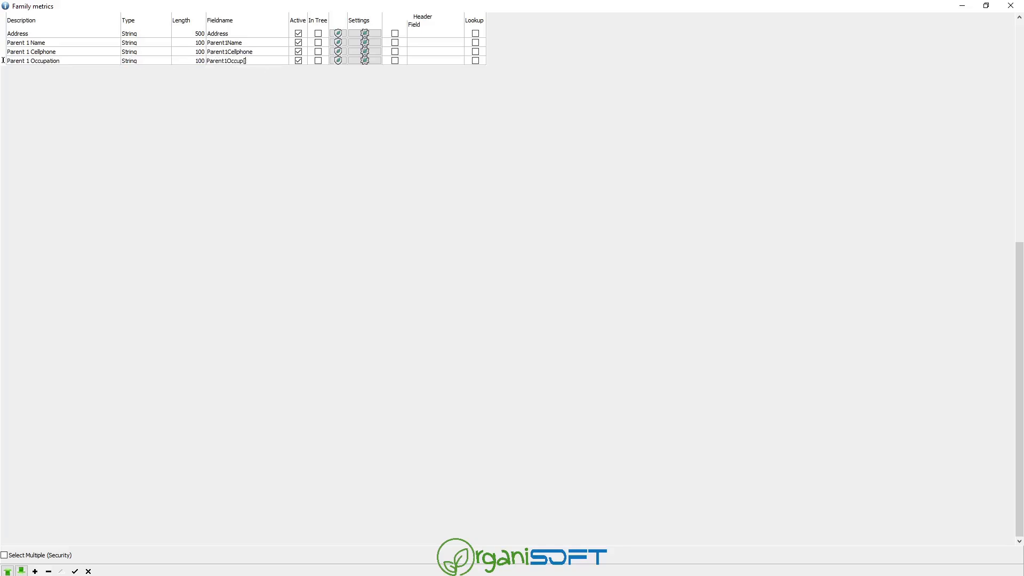
pyautogui.write('[ation')
pyautogui.press('Tab')
pyautogui.press('Tab')
pyautogui.press('Tab')
pyautogui.press('Tab')
pyautogui.click(368, 61)
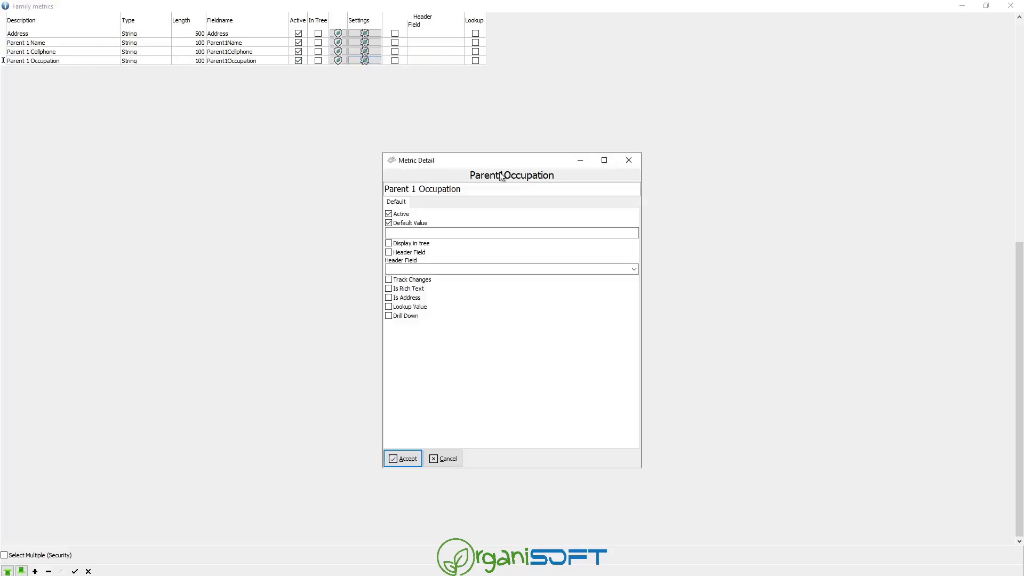
pyautogui.click(412, 309)
pyautogui.click(408, 459)
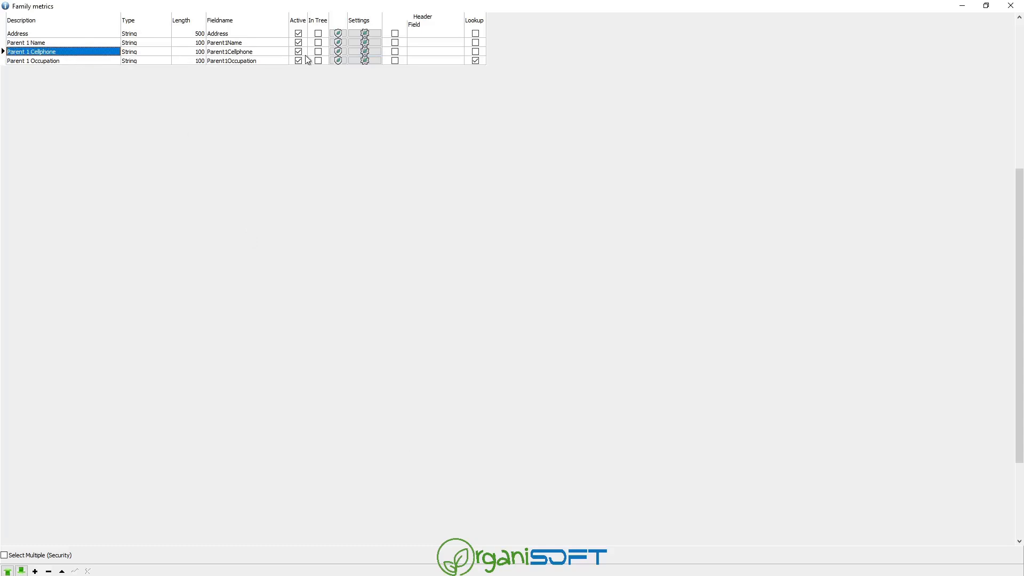
# Mark Parent 1 Name as a header field.
pyautogui.click(136, 45)
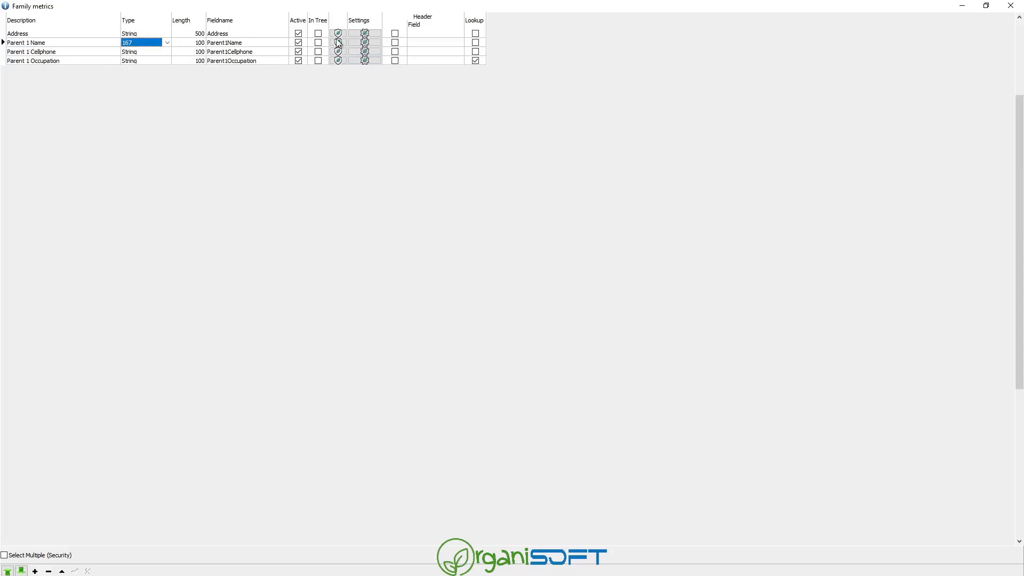
pyautogui.click(400, 44)
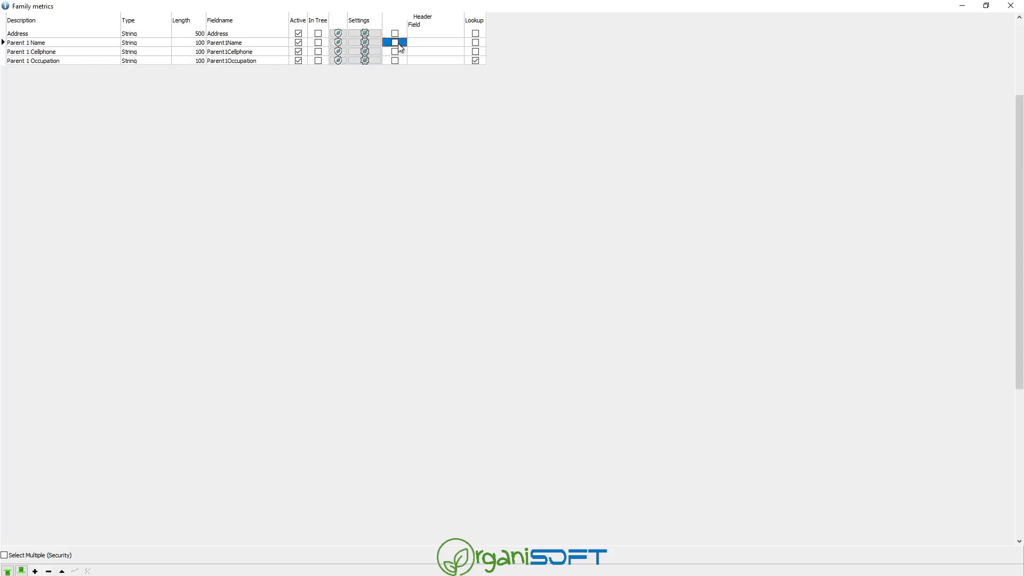
pyautogui.click(65, 50)
pyautogui.click(70, 59)
# Add Parent 2 Cellphone and Parent 2 Occupation metric rows.
pyautogui.press('Down')
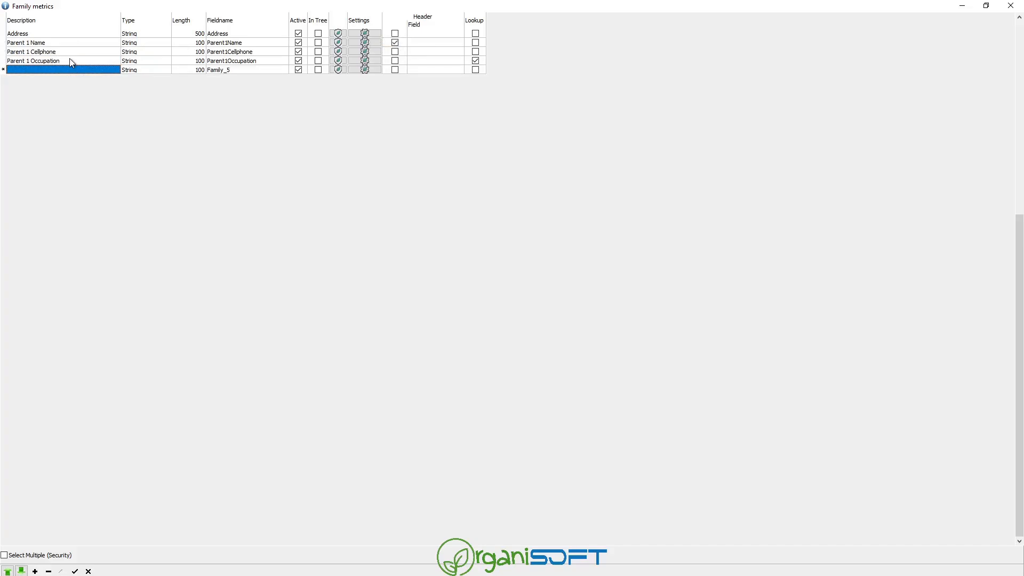
pyautogui.write('Parent 2 Cellphon')
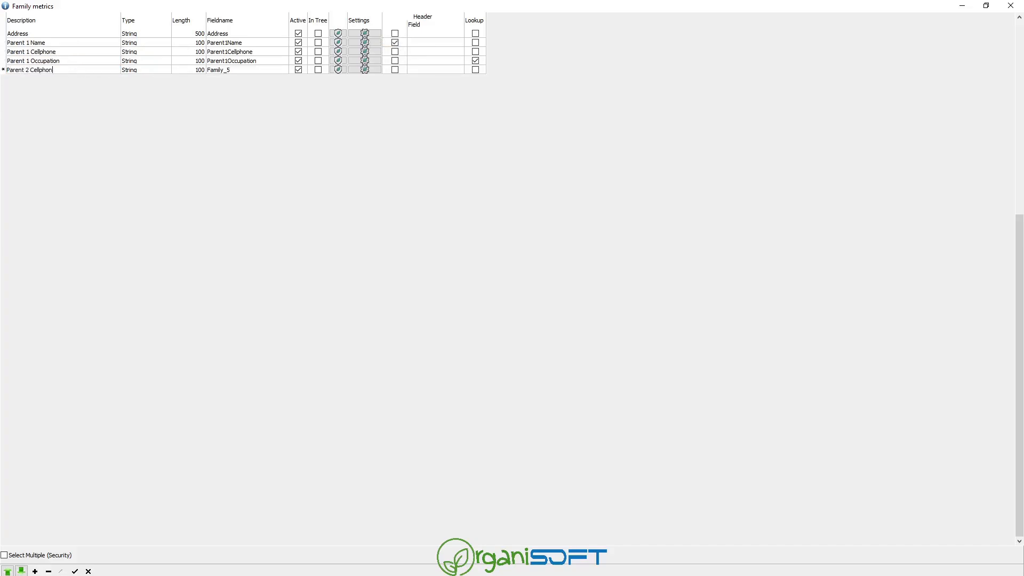
pyautogui.press('Tab')
pyautogui.press('Down')
pyautogui.hotkey('shift', 'Tab')
pyautogui.hotkey('shift', 'Tab')
pyautogui.write('Parent')
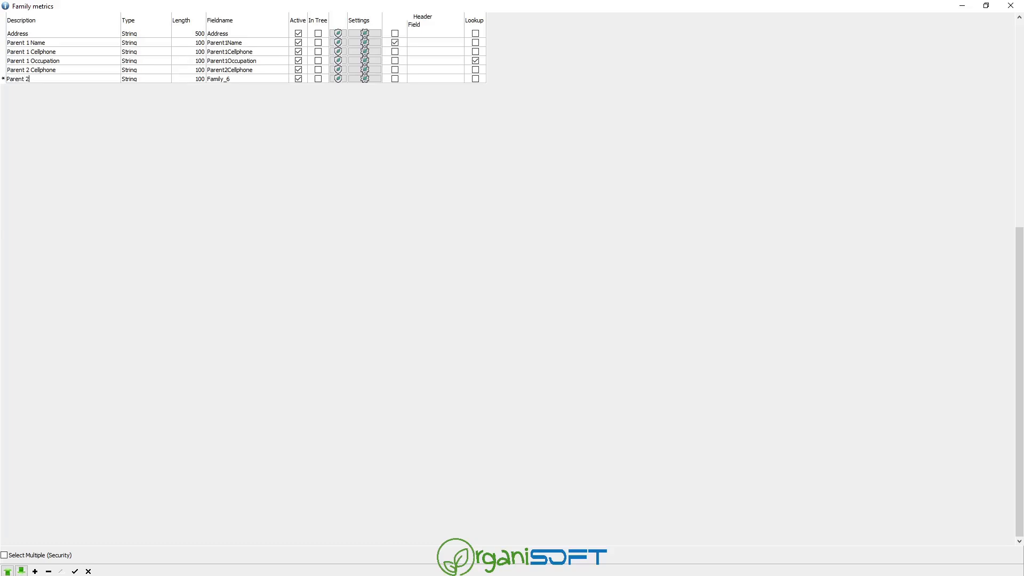
pyautogui.write(' 2 Occupation')
pyautogui.press('Tab')
pyautogui.press('Tab')
pyautogui.press('Tab')
pyautogui.press('Tab')
pyautogui.press('Right')
pyautogui.press('Right')
pyautogui.press('Right')
pyautogui.press('Right')
pyautogui.press('Right')
pyautogui.press('Up')
pyautogui.press('Up')
pyautogui.press('Left')
pyautogui.press('Down')
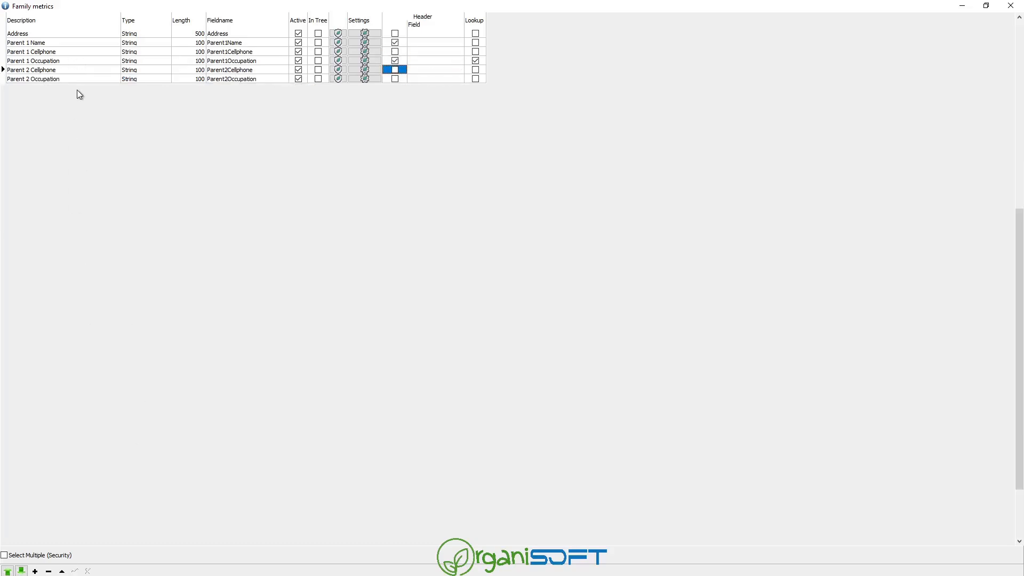
# Accept Parent 2 Occupation's detailed settings and reopen the Family metrics.
pyautogui.click(67, 79)
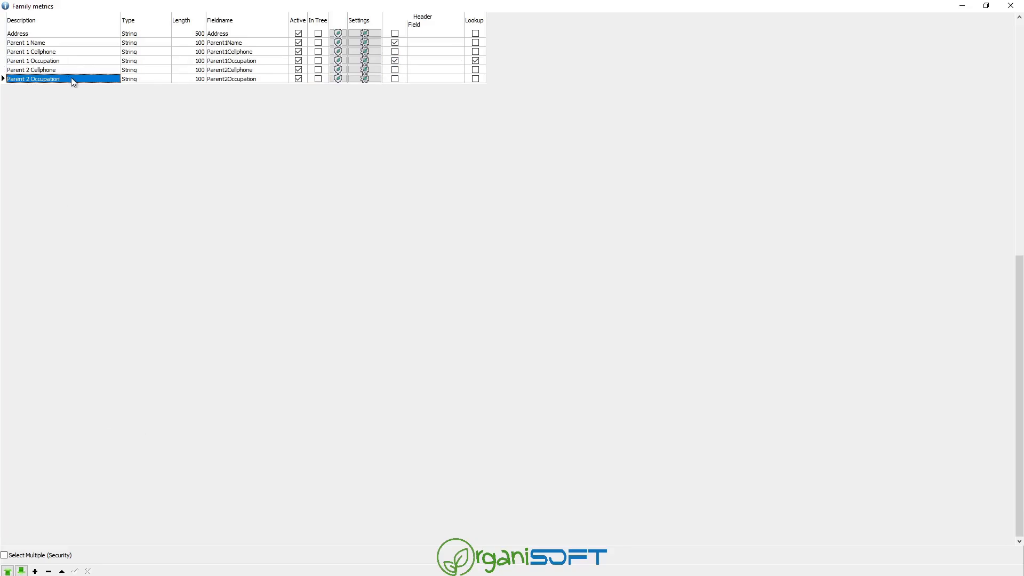
pyautogui.click(365, 78)
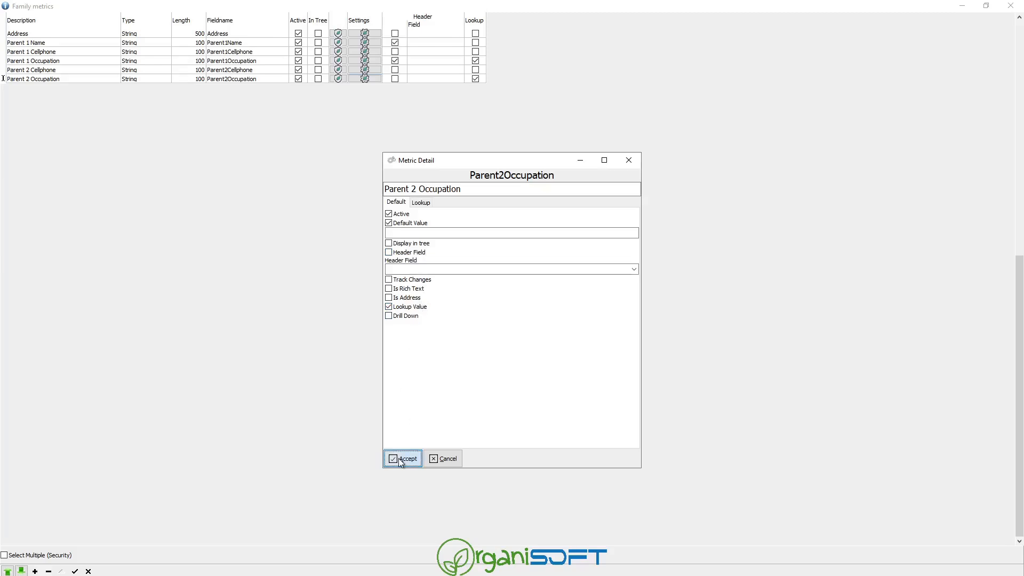
pyautogui.click(400, 459)
pyautogui.click(13, 575)
pyautogui.click(131, 39)
# Set Parent 1 Cellphone's header field to Parent1Name, adjust header ticks, and close Family metrics.
pyautogui.click(423, 42)
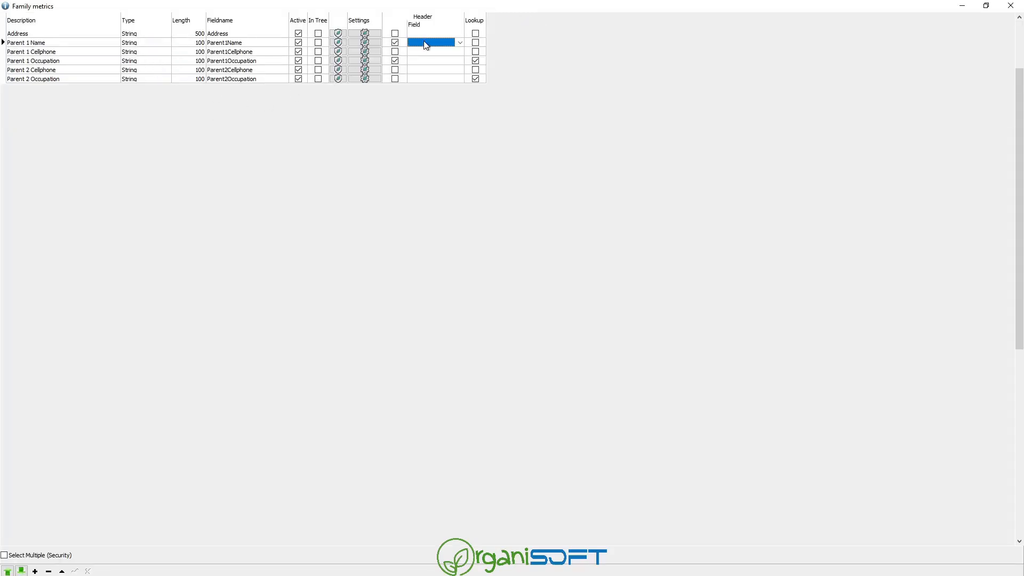
pyautogui.click(422, 50)
pyautogui.click(458, 52)
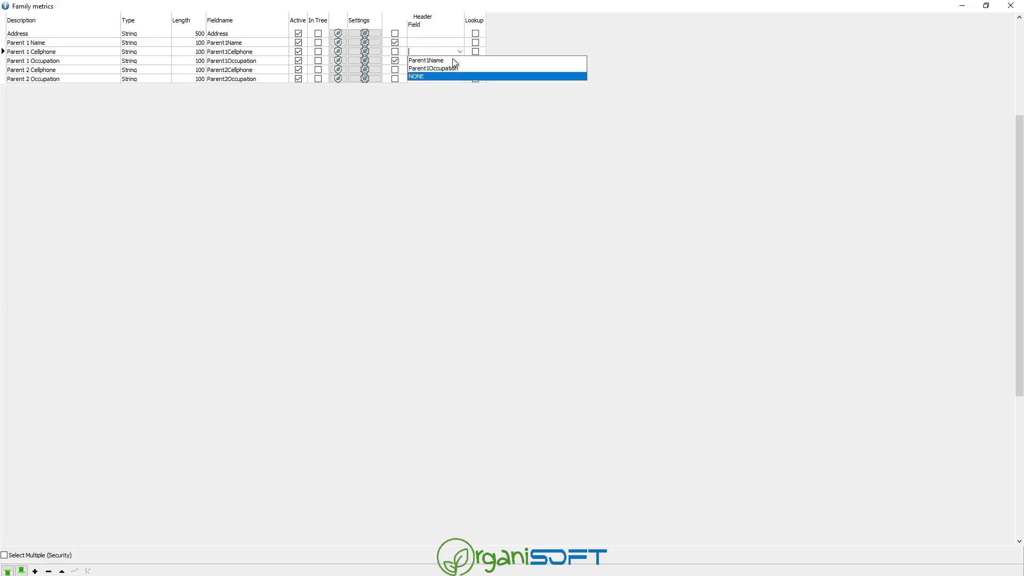
pyautogui.click(451, 62)
pyautogui.click(446, 60)
pyautogui.click(395, 60)
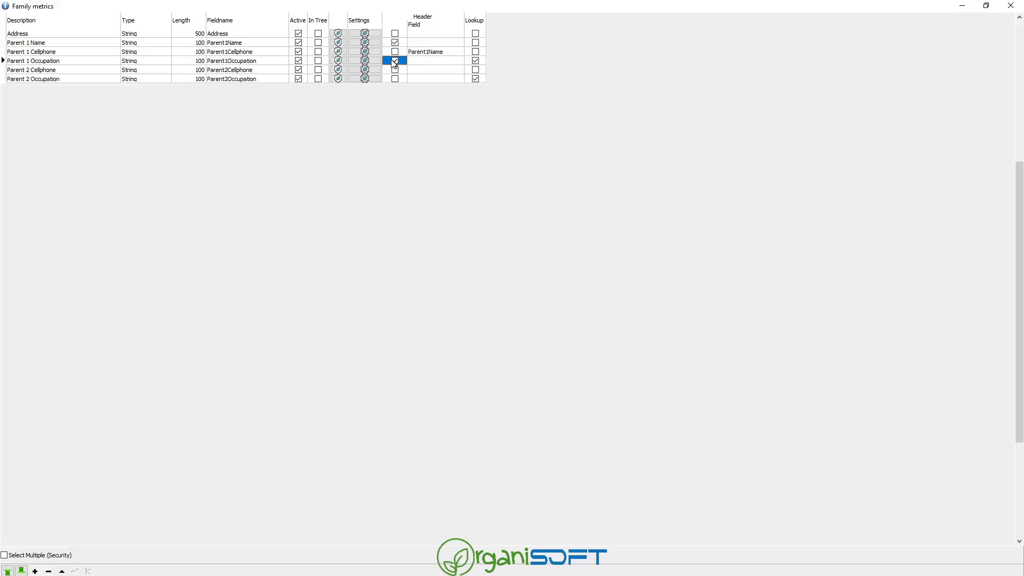
pyautogui.click(396, 69)
pyautogui.click(417, 69)
pyautogui.press('Up')
pyautogui.press('Escape')
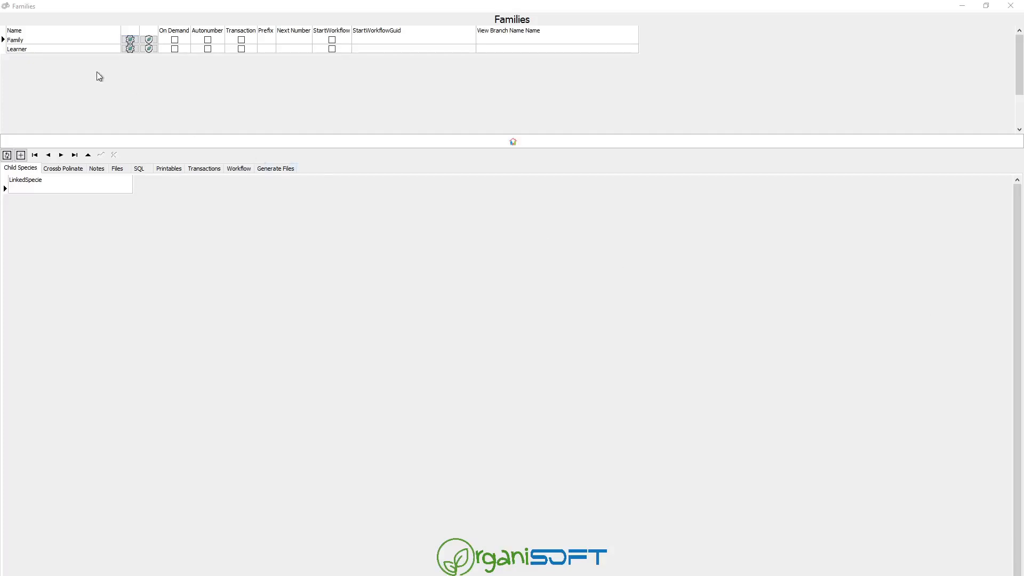
# Add Learner as Family's linked child species and open Learner's empty metrics list.
pyautogui.click(51, 50)
pyautogui.click(59, 40)
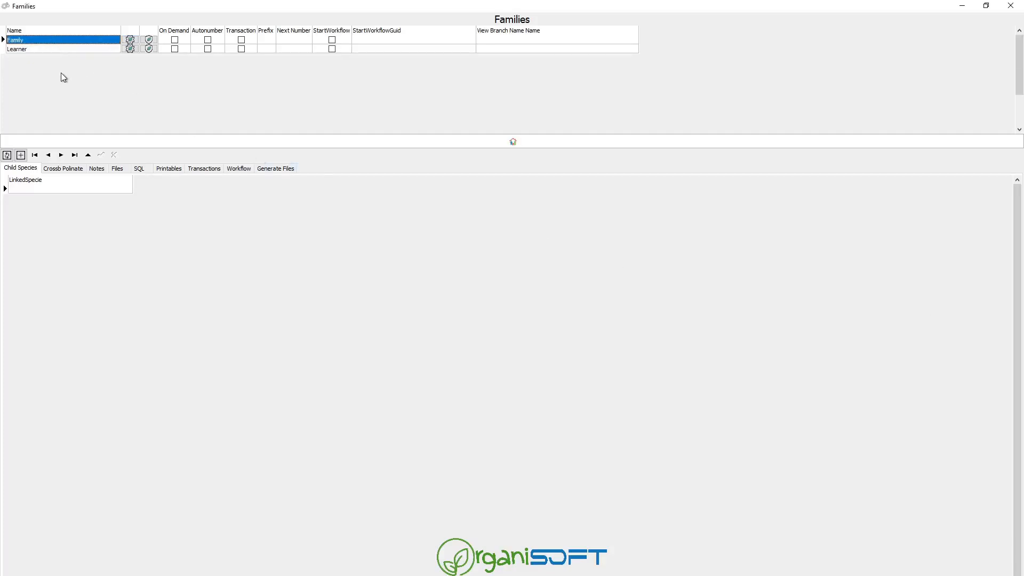
pyautogui.click(105, 190)
pyautogui.click(128, 189)
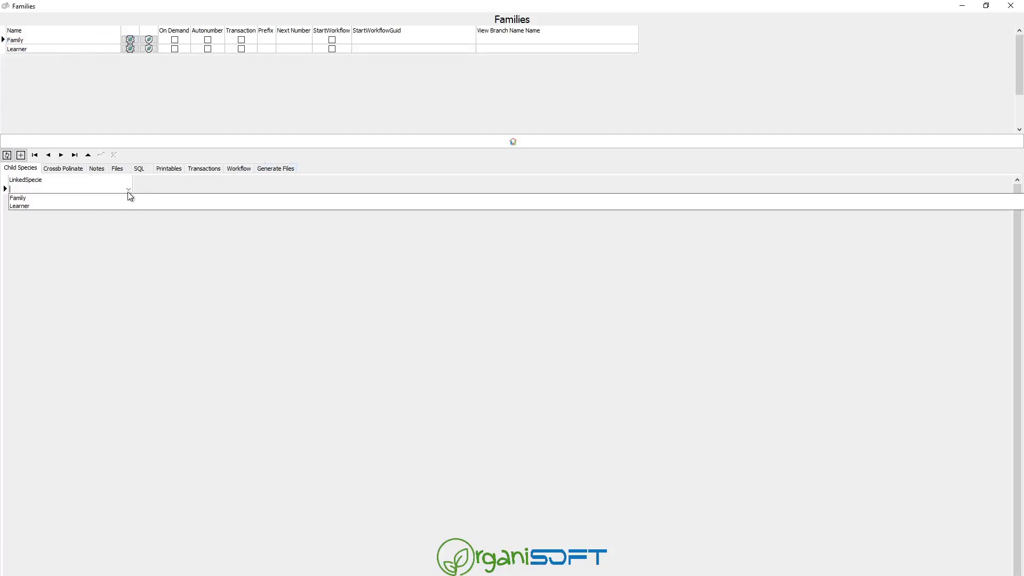
pyautogui.click(62, 206)
pyautogui.press('Down')
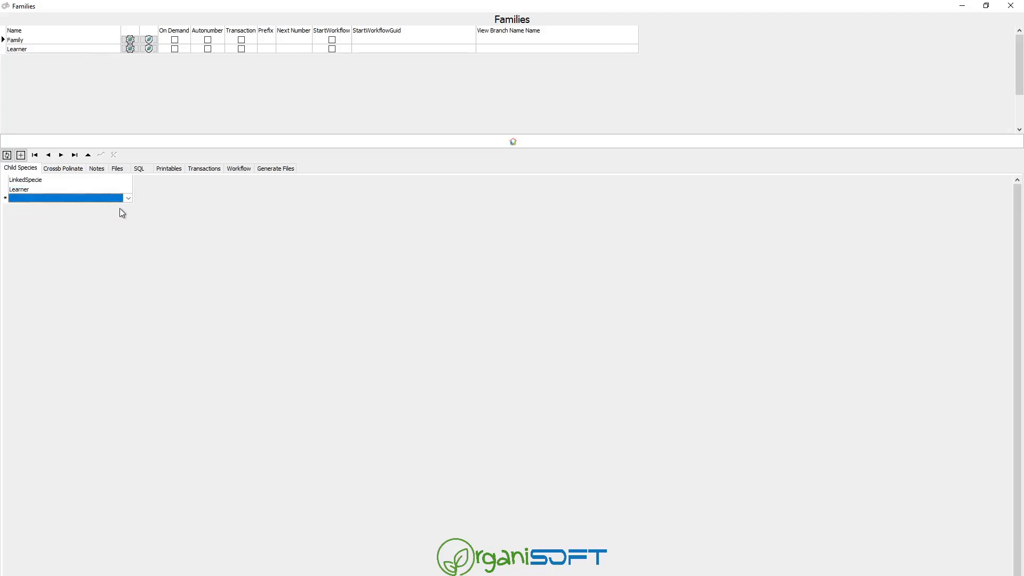
pyautogui.press('Up')
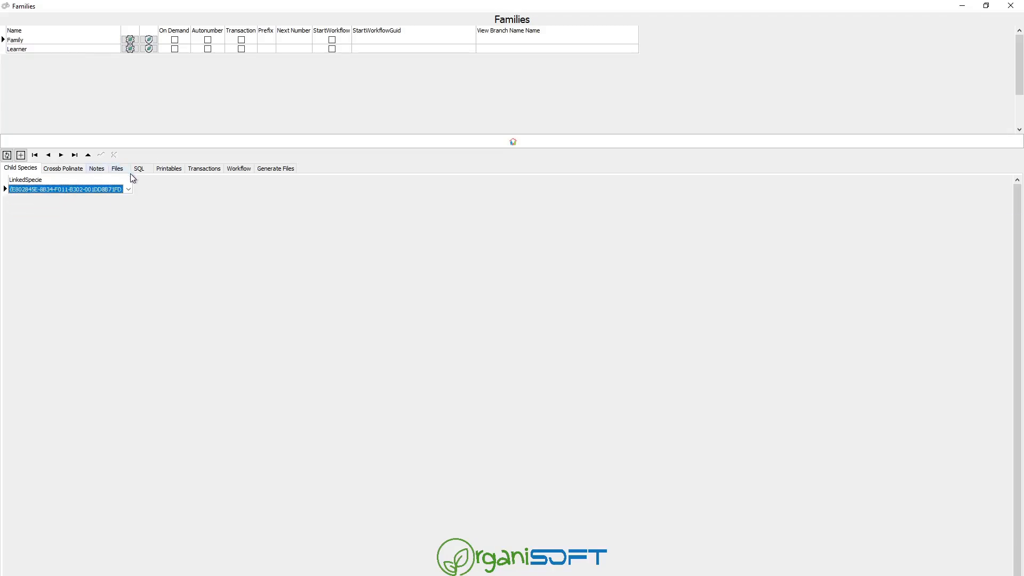
pyautogui.click(48, 49)
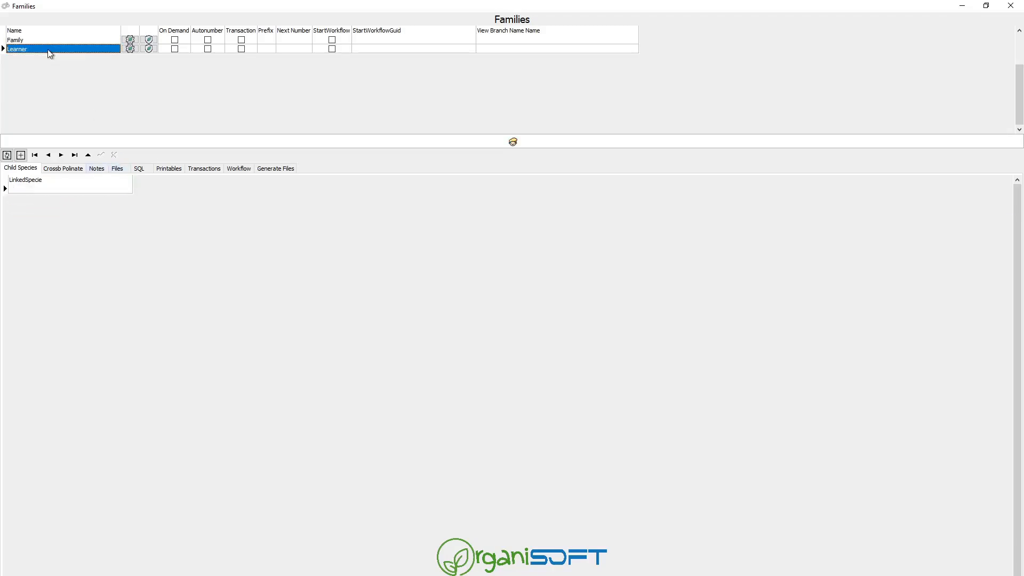
pyautogui.click(135, 50)
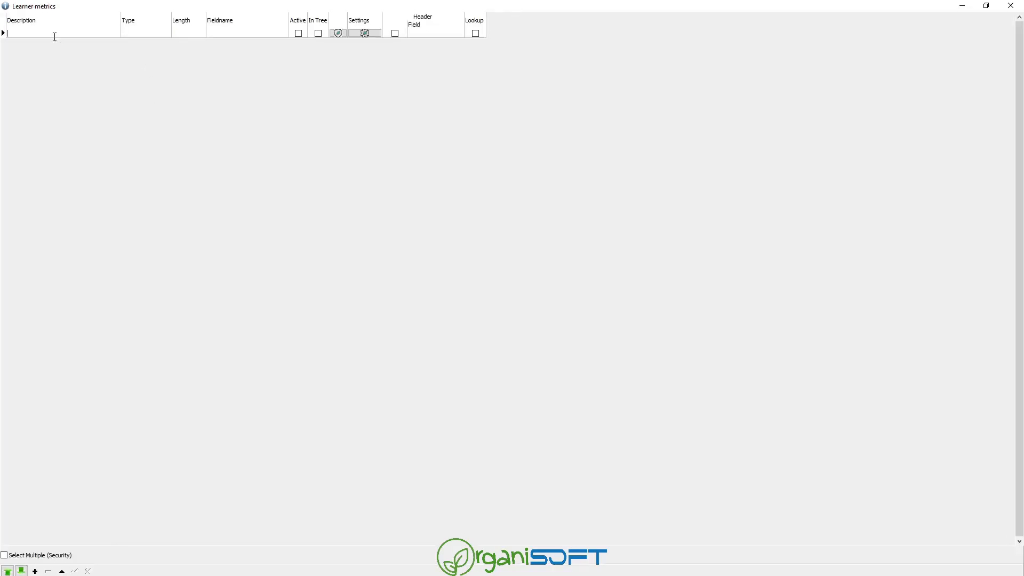
# Add learner fields Student Number and Current Grade, making Current Grade a lookup value.
pyautogui.click(55, 37)
pyautogui.write('Student Numbers')
pyautogui.press('Down')
pyautogui.write('Curr')
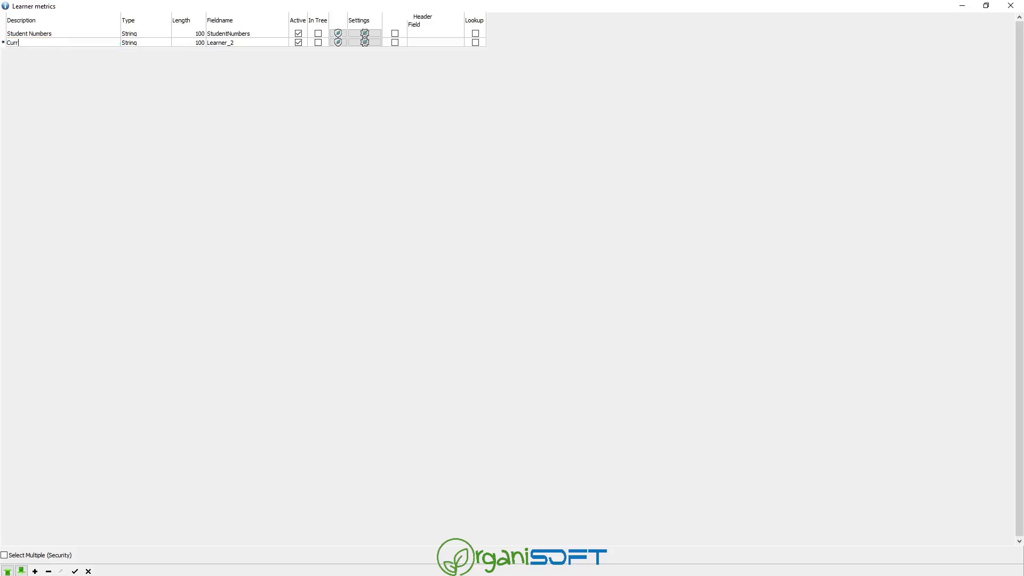
pyautogui.write('ent Grade')
pyautogui.press('Down')
pyautogui.press('Up')
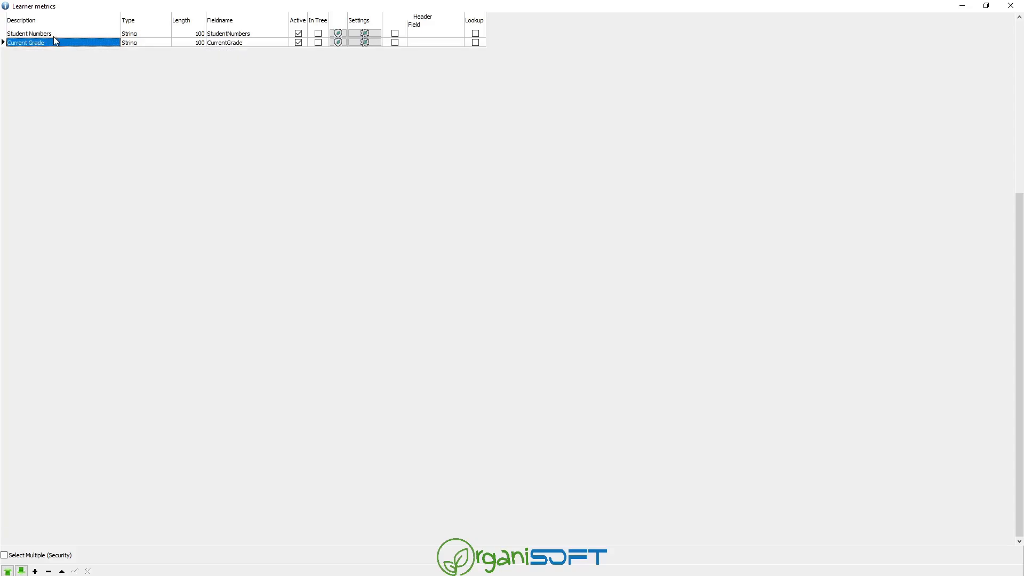
pyautogui.click(367, 43)
pyautogui.click(389, 307)
pyautogui.click(404, 459)
# Trim 'Student Numbers' to Student Number, add a NicName field, and close Learner metrics.
pyautogui.click(88, 44)
pyautogui.press('Up')
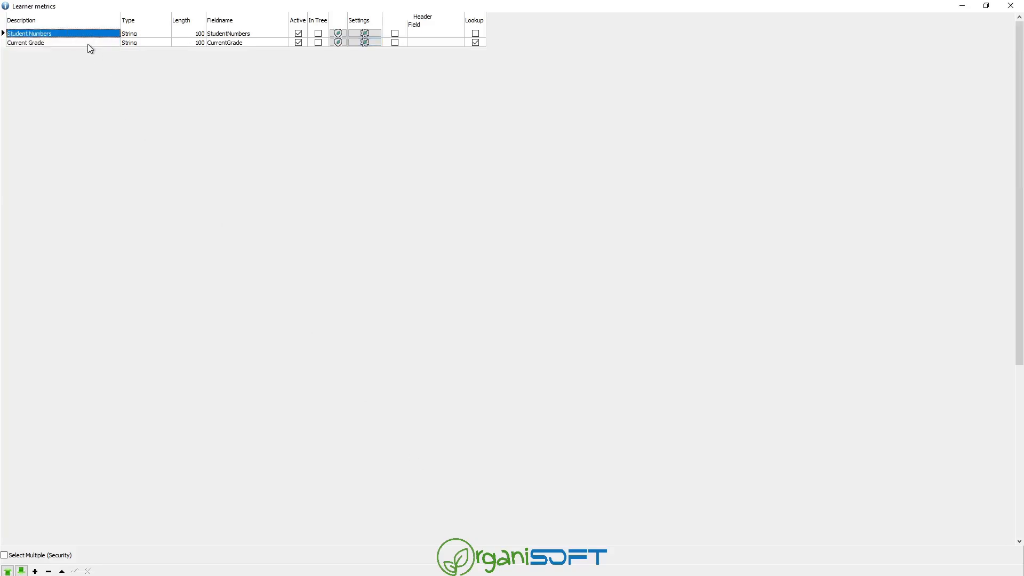
pyautogui.click(96, 32)
pyautogui.click(96, 32)
pyautogui.press('BackSpace')
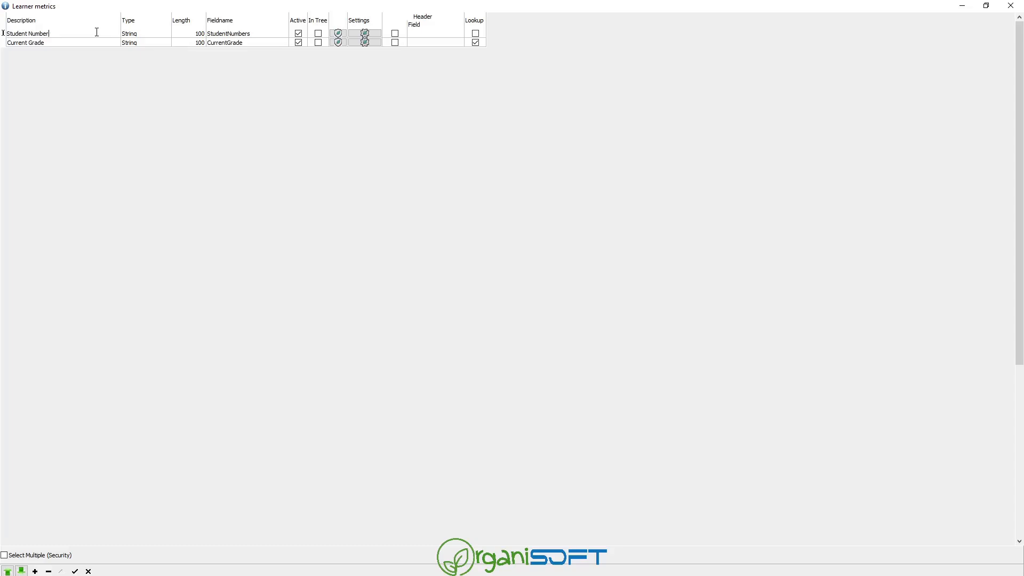
pyautogui.click(267, 33)
pyautogui.click(268, 32)
pyautogui.click(262, 32)
pyautogui.press('Down')
pyautogui.press('Down')
pyautogui.press('Left')
pyautogui.press('Left')
pyautogui.press('Left')
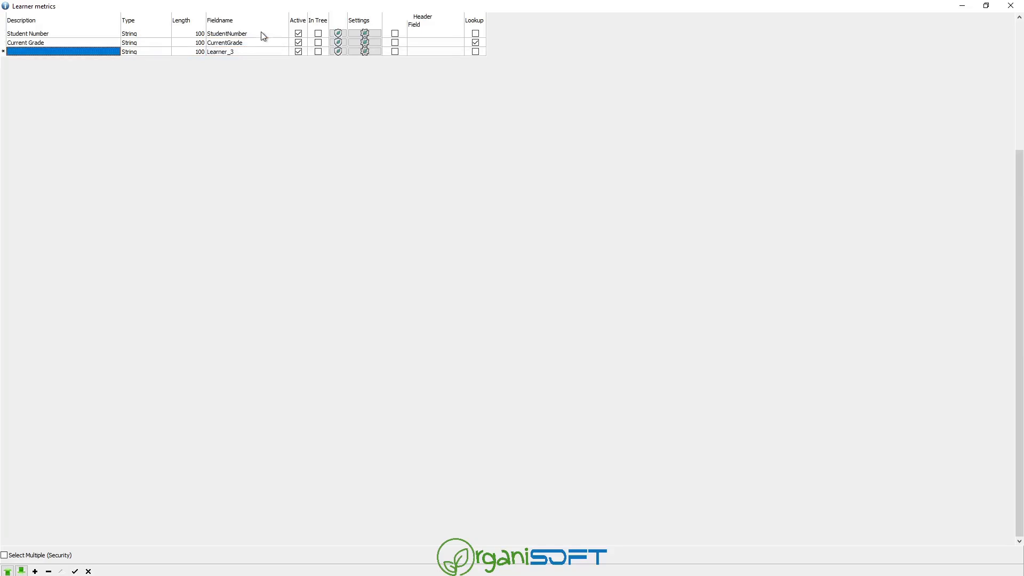
pyautogui.write('Nic')
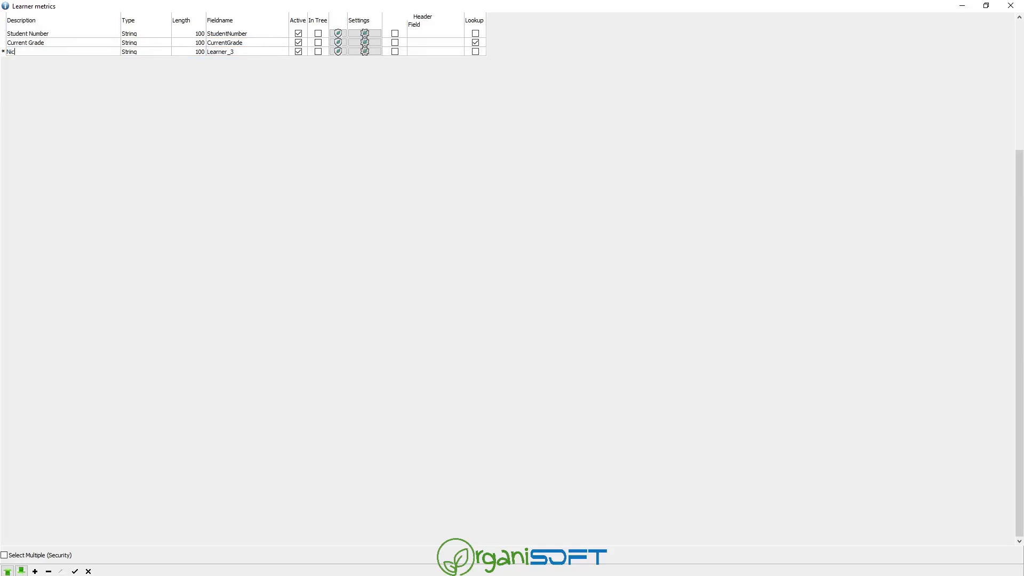
pyautogui.write('Name``')
pyautogui.press('Tab')
pyautogui.press('Tab')
pyautogui.press('Tab')
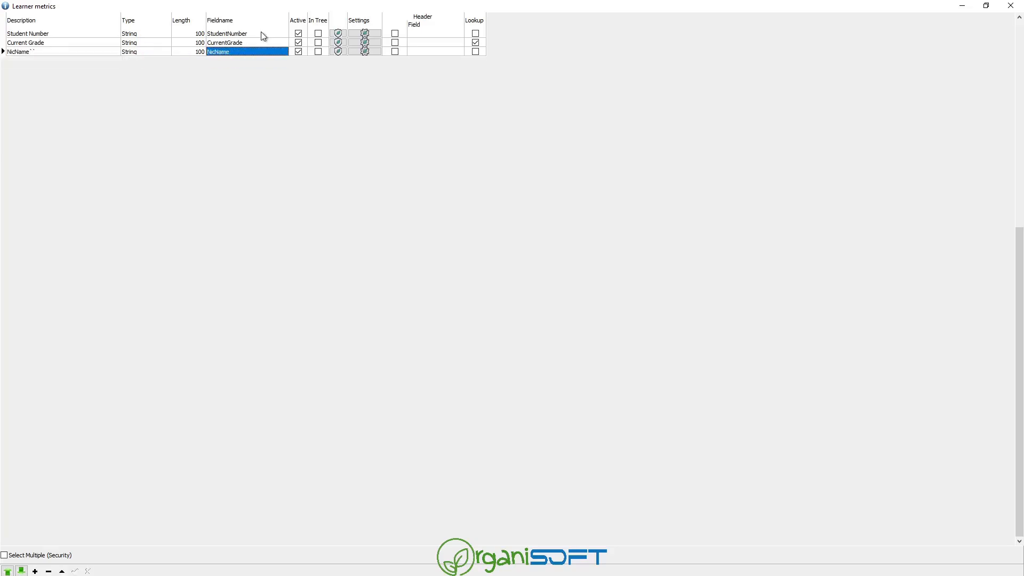
pyautogui.press('Escape')
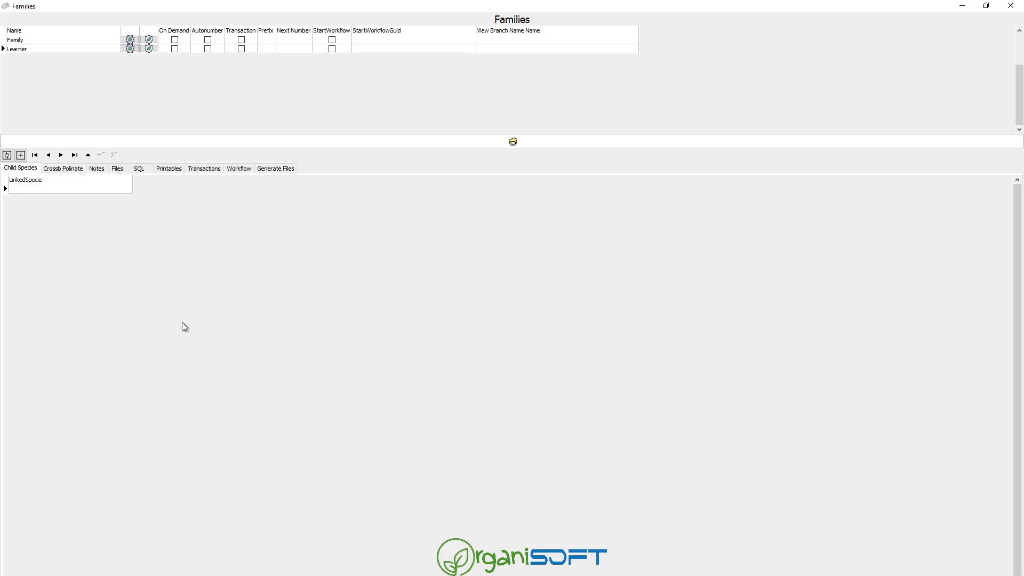
# Add a Correspondence file category for learners and close the Families setup.
pyautogui.click(117, 168)
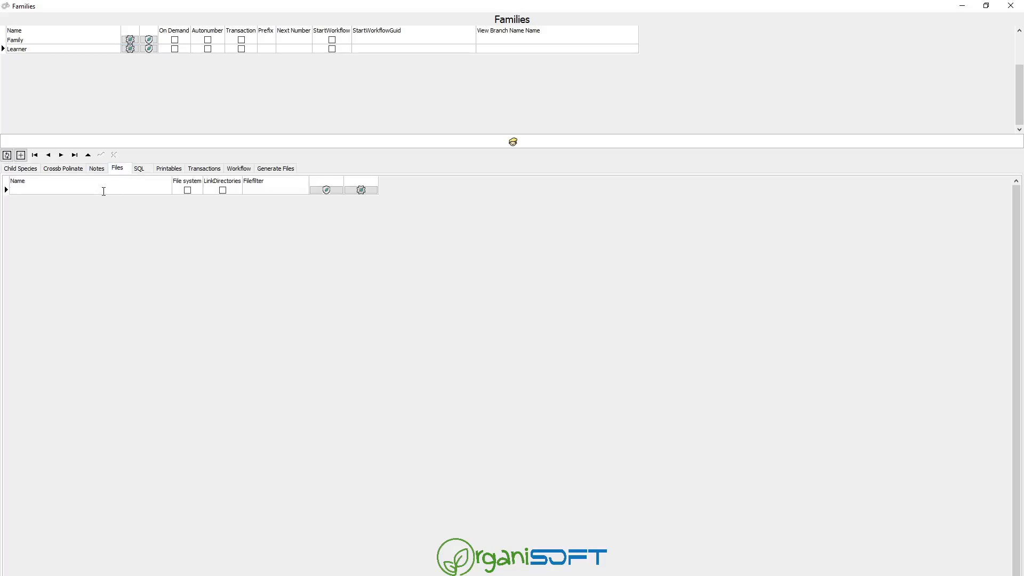
pyautogui.write('L')
pyautogui.write('Coor')
pyautogui.write('espondence')
pyautogui.press('Tab')
pyautogui.press('Tab')
pyautogui.press('Down')
pyautogui.press('Up')
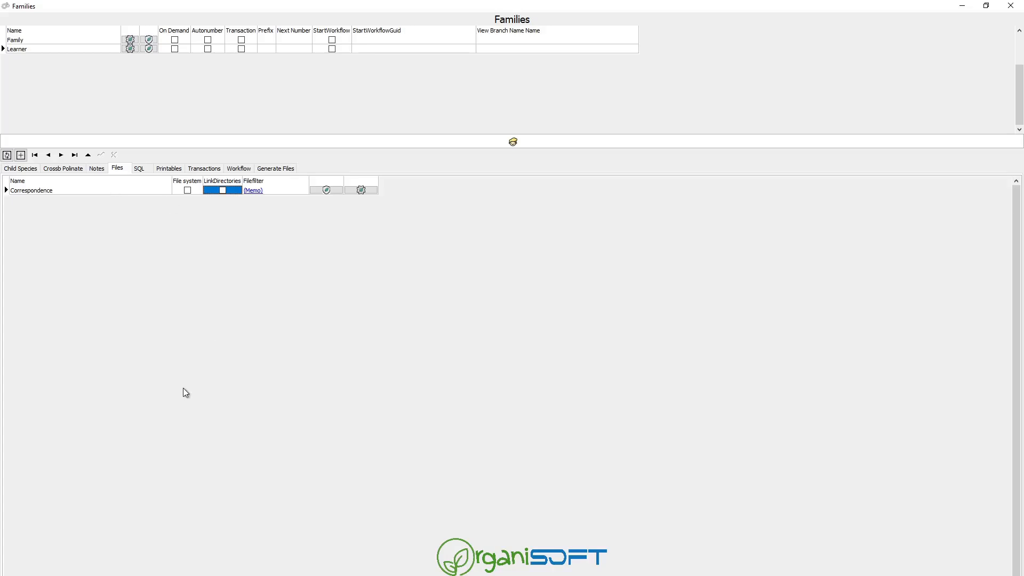
pyautogui.click(291, 575)
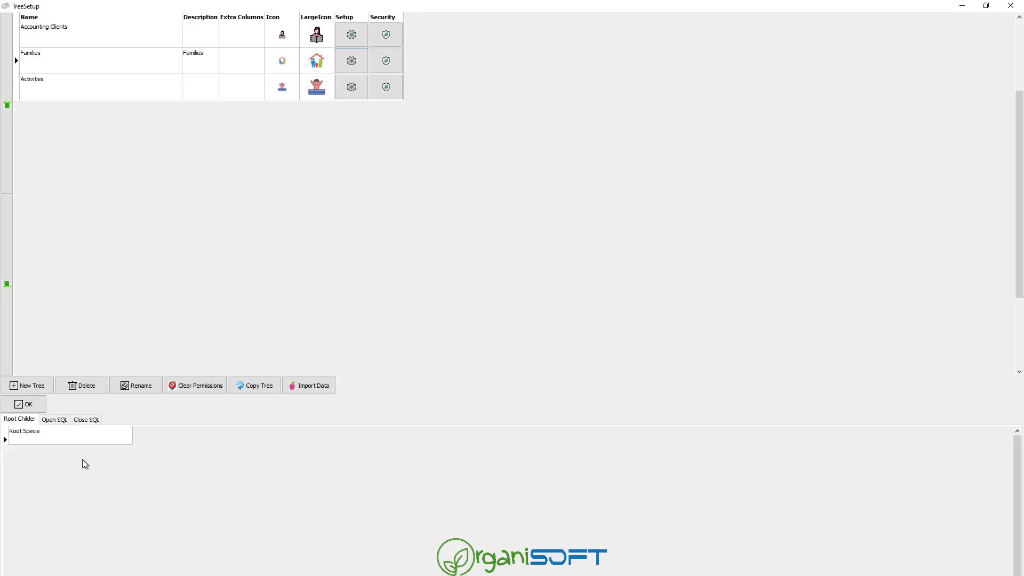
# Set Family as the Families tree's root species, close TreeSetup and show the Navigate tab.
pyautogui.click(28, 404)
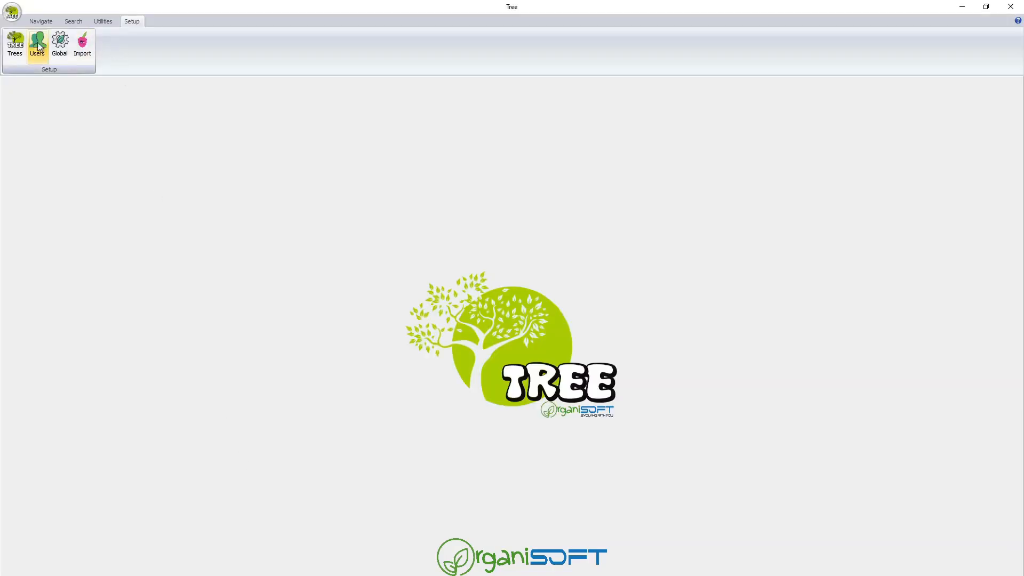
pyautogui.click(15, 43)
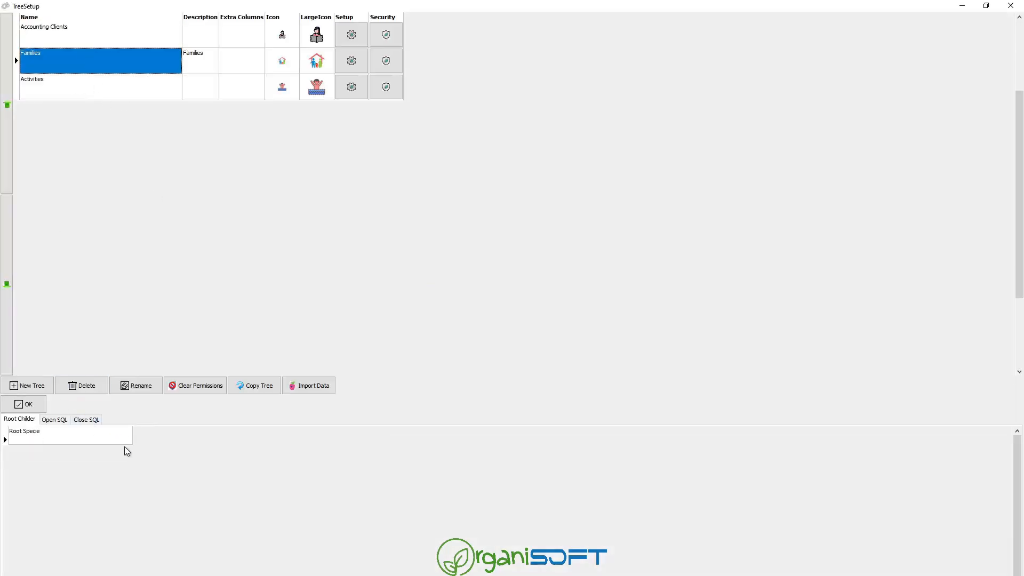
pyautogui.click(124, 443)
pyautogui.click(125, 442)
pyautogui.click(70, 452)
pyautogui.press('Return')
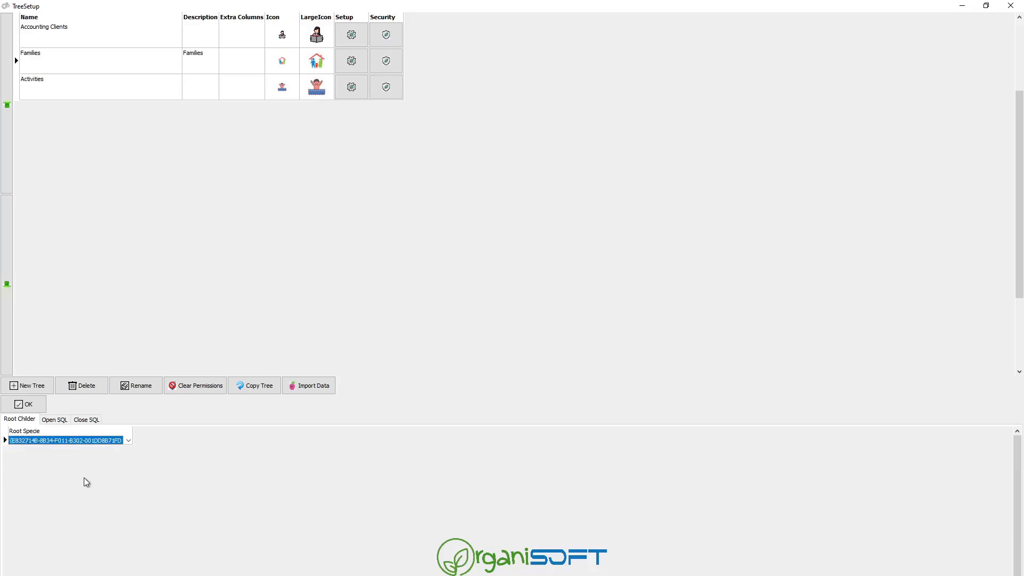
pyautogui.click(26, 404)
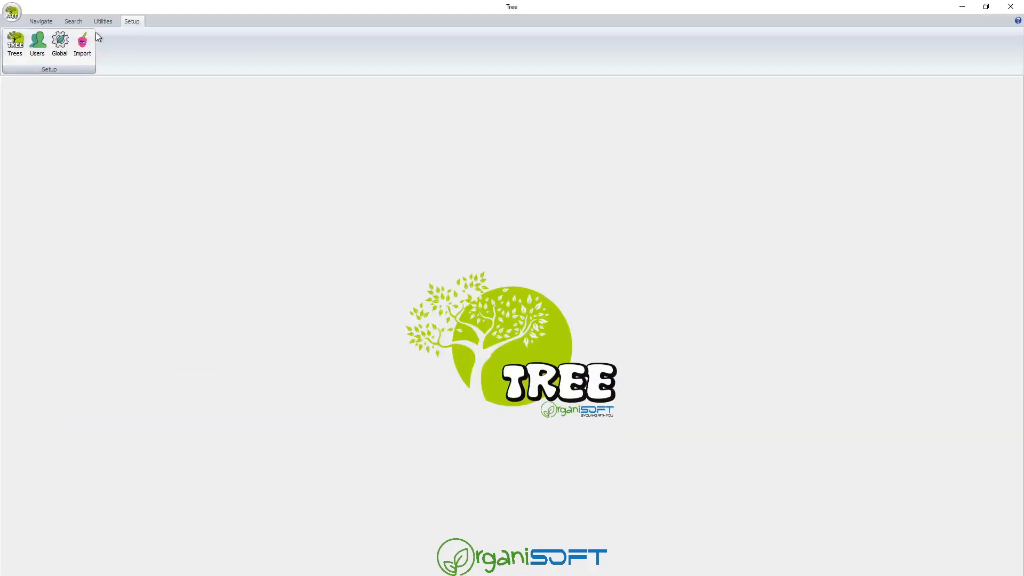
pyautogui.click(40, 25)
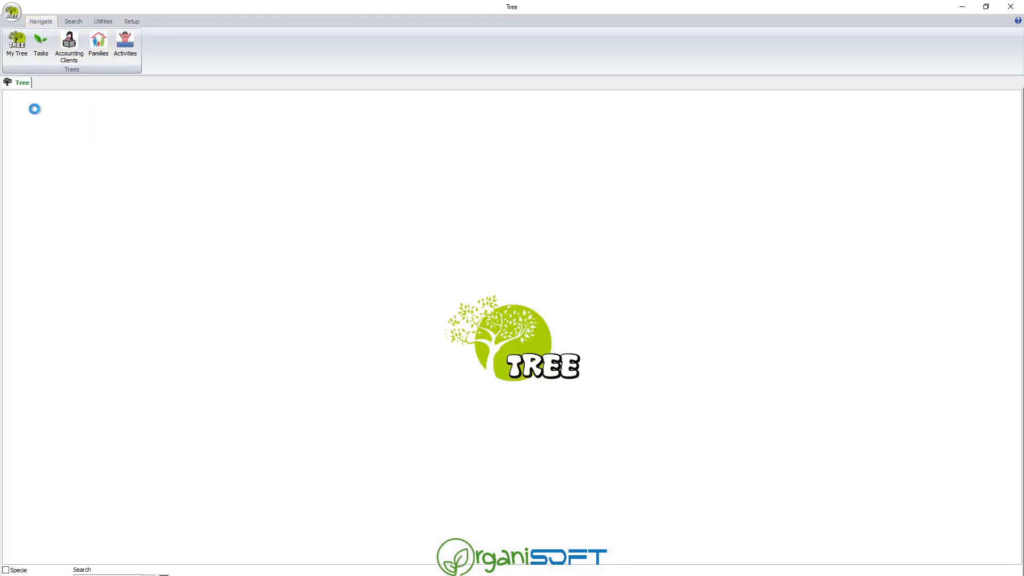
# Add a new family under the Families root with its surname and family code, then reload.
pyautogui.rightClick(24, 108)
pyautogui.moveTo(53, 117)
pyautogui.click(113, 116)
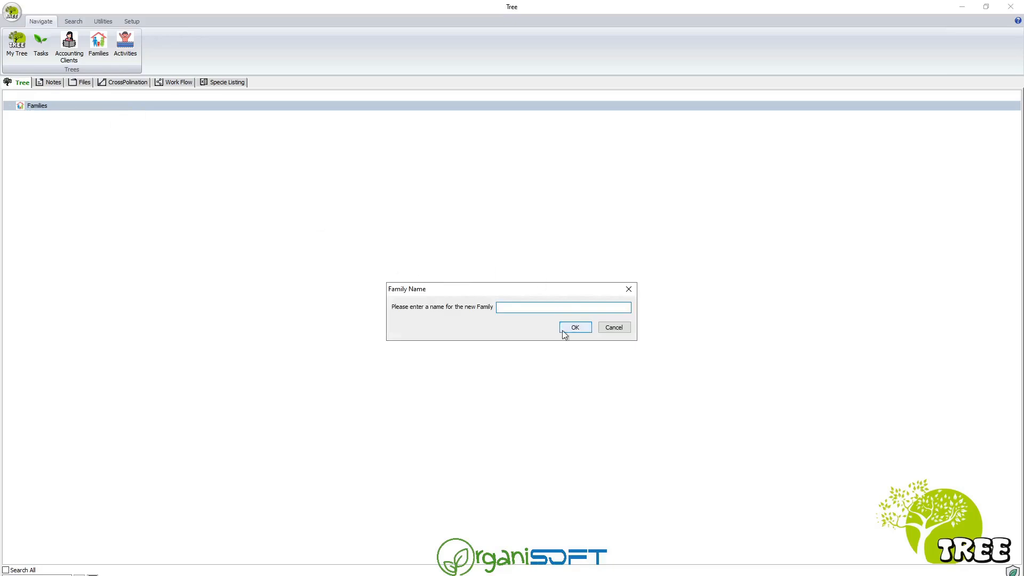
pyautogui.write('Botha (')
pyautogui.write('BOT001')
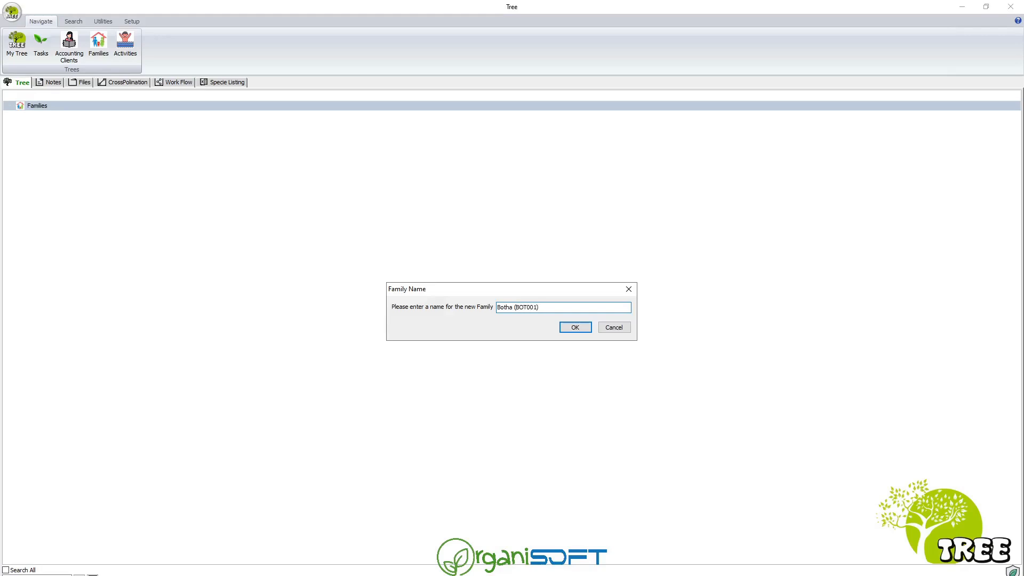
pyautogui.click(565, 324)
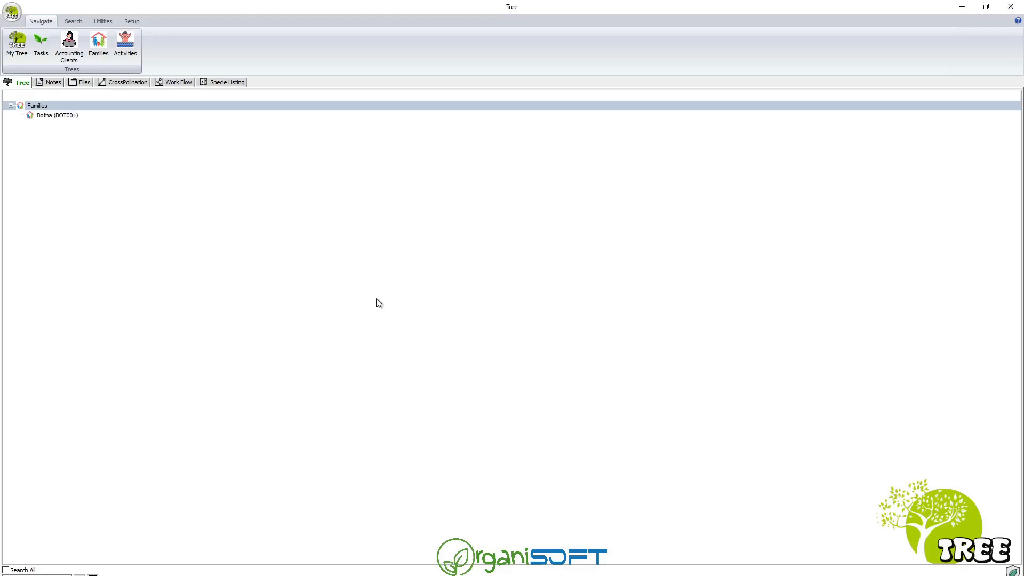
pyautogui.click(58, 118)
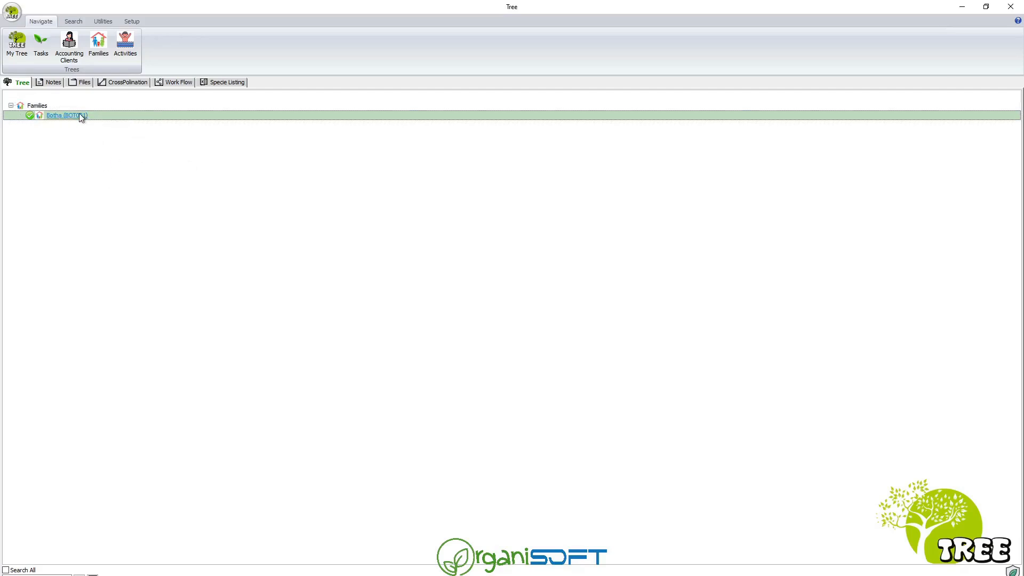
pyautogui.click(98, 44)
# Select the family and enter its street address in the GoogleMaps dialog.
pyautogui.doubleClick(22, 107)
pyautogui.click(51, 115)
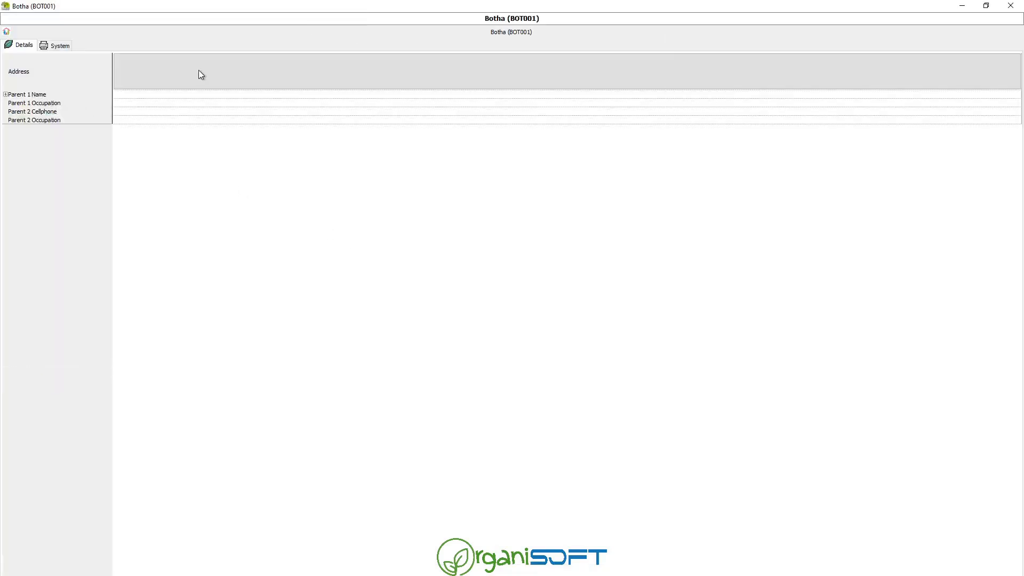
pyautogui.doubleClick(201, 75)
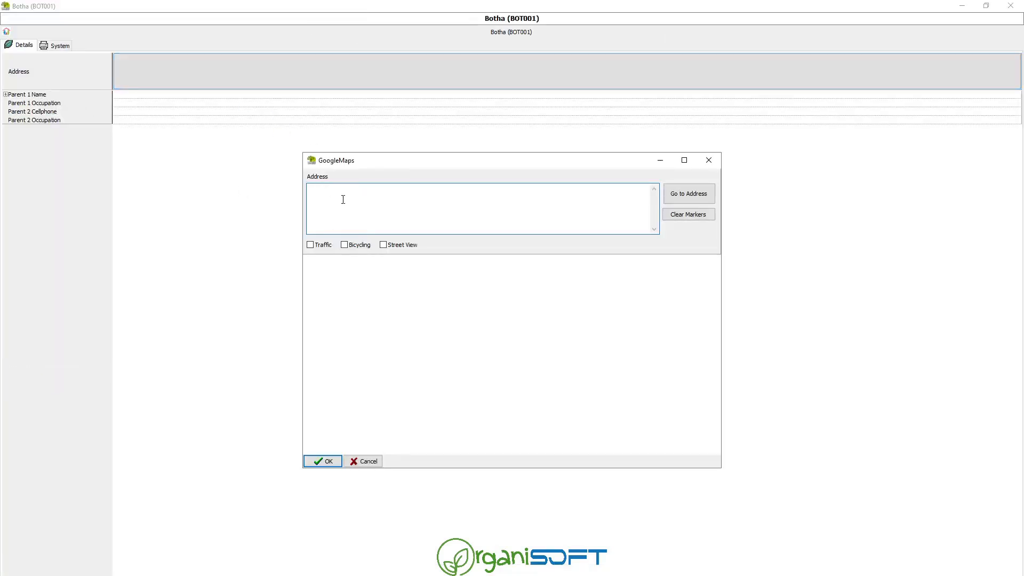
pyautogui.click(318, 461)
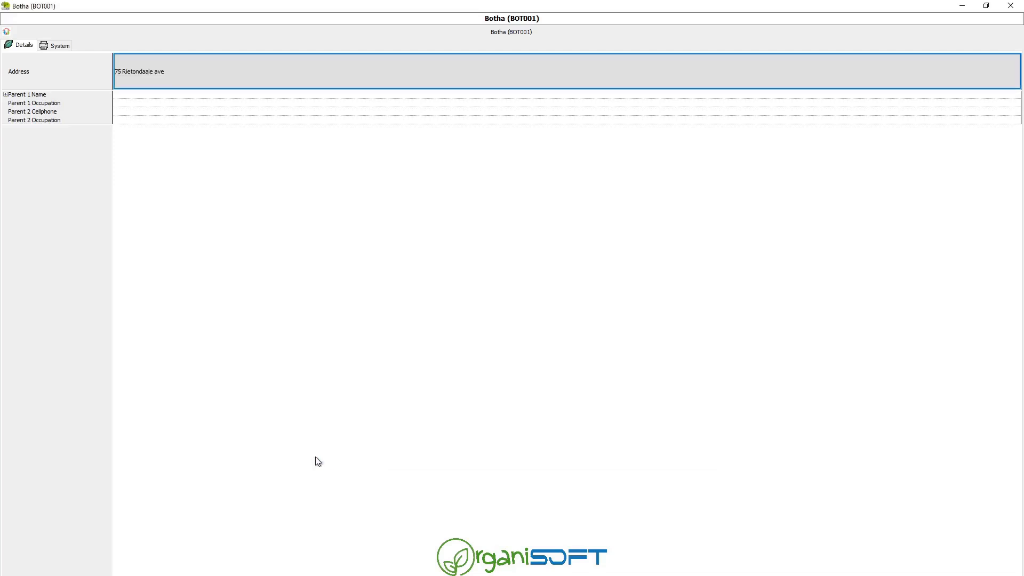
# Enter the first parent's full name and cellphone number.
pyautogui.click(155, 96)
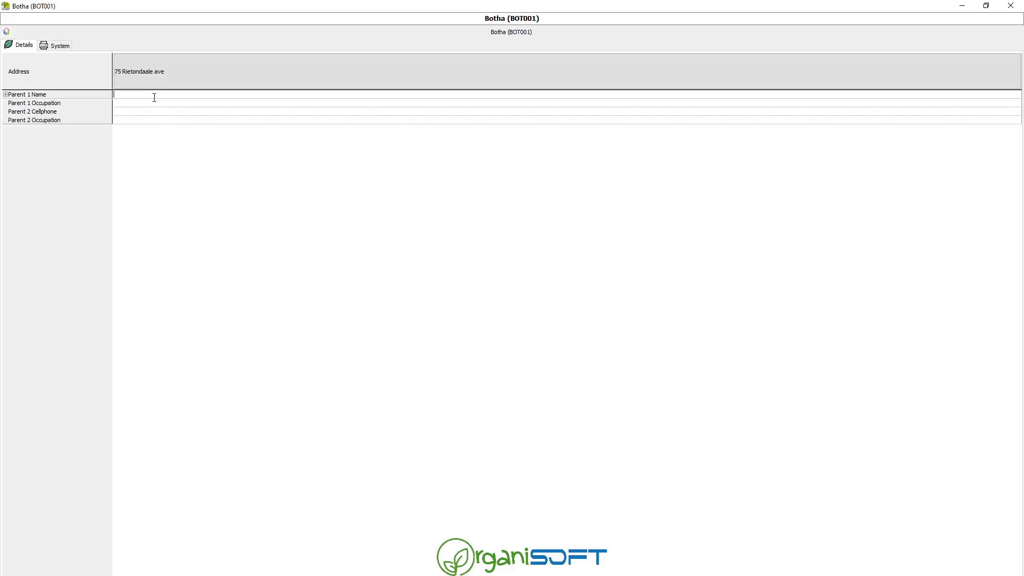
pyautogui.press('Return')
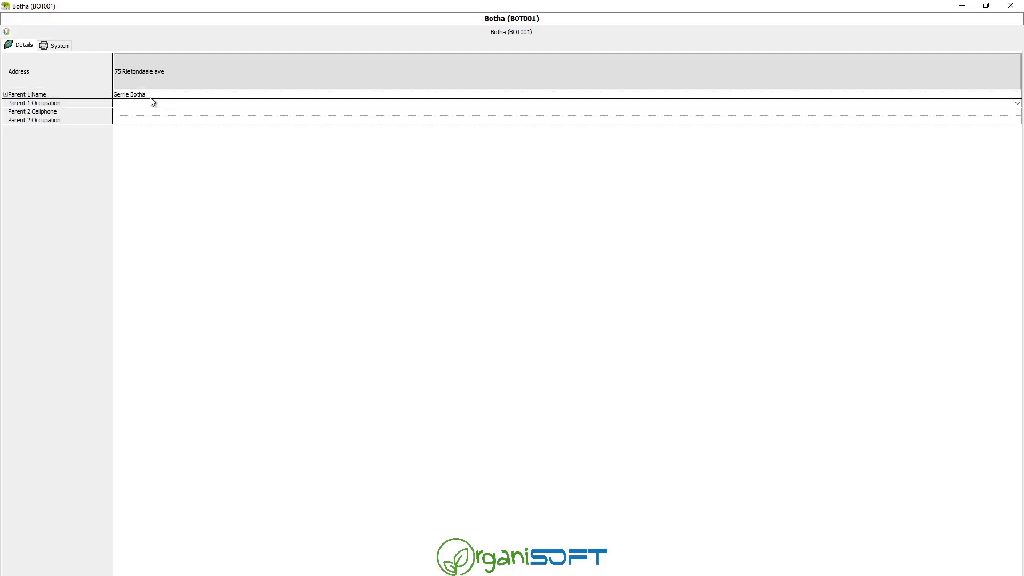
pyautogui.click(6, 95)
pyautogui.click(157, 103)
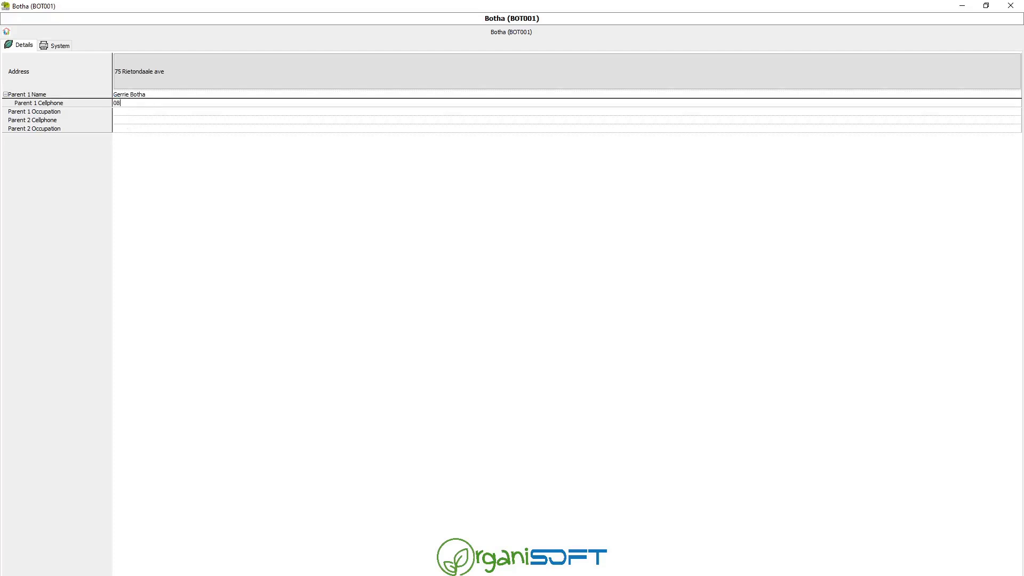
# Set the first parent's occupation to Rocket Scientist, adding it to the list, and close the record.
pyautogui.click(139, 111)
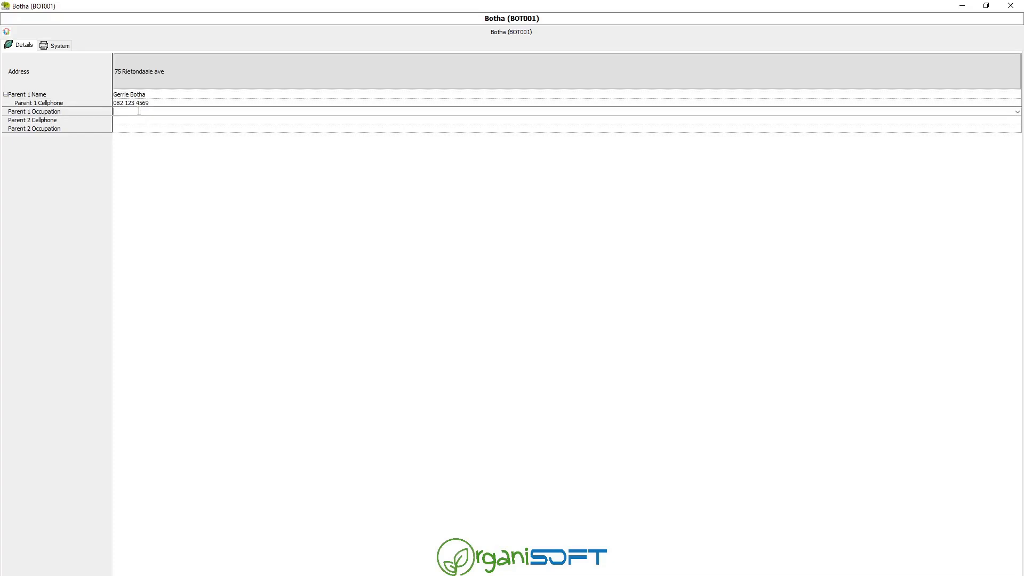
pyautogui.write('Rocket')
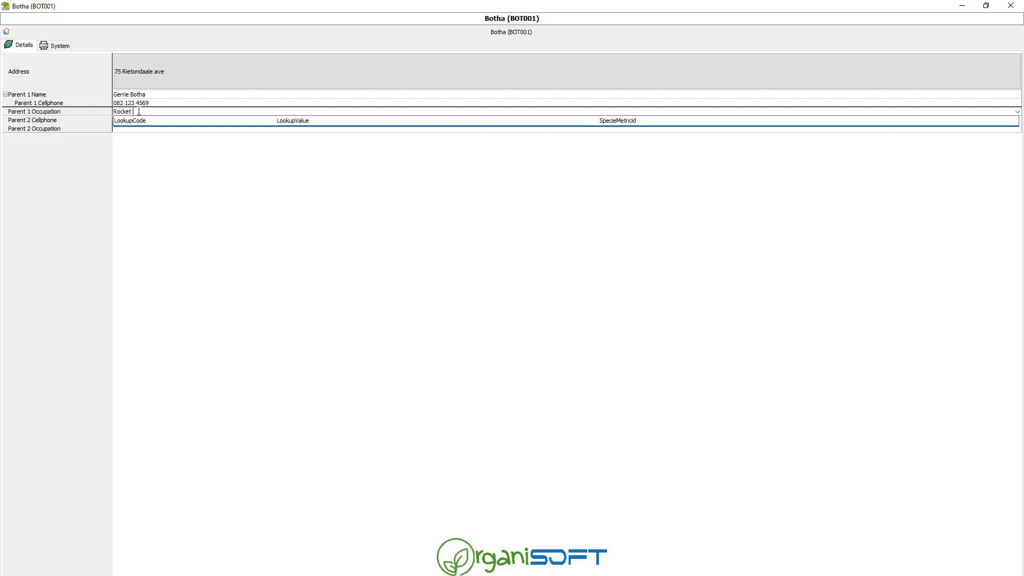
pyautogui.write(' Scientist')
pyautogui.click(147, 126)
pyautogui.press('Return')
pyautogui.press('Return')
pyautogui.press('Return')
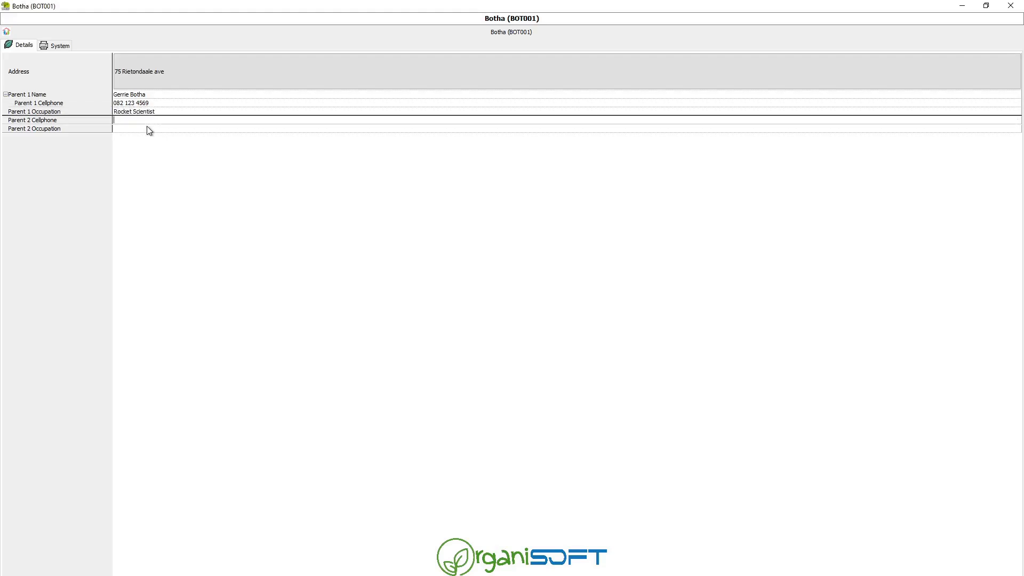
pyautogui.press('Down')
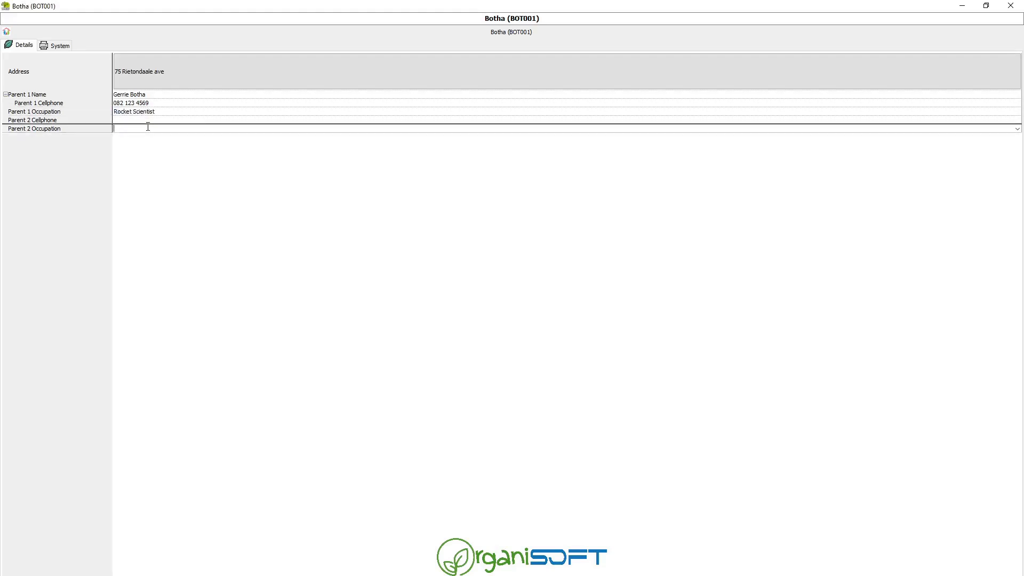
pyautogui.press('Escape')
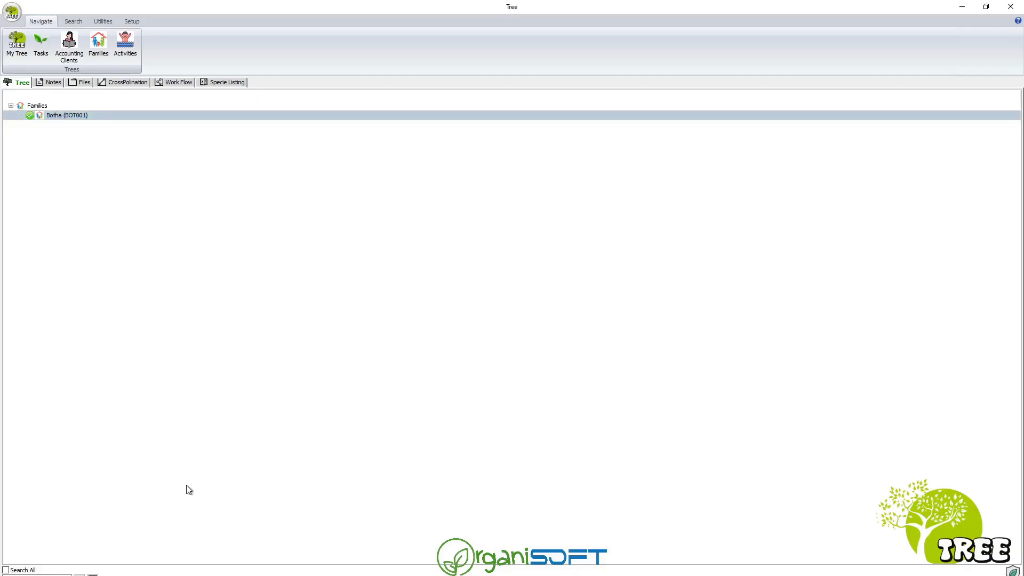
# Add a Paren2 Name field to the Family metrics and move it up two places.
pyautogui.click(132, 20)
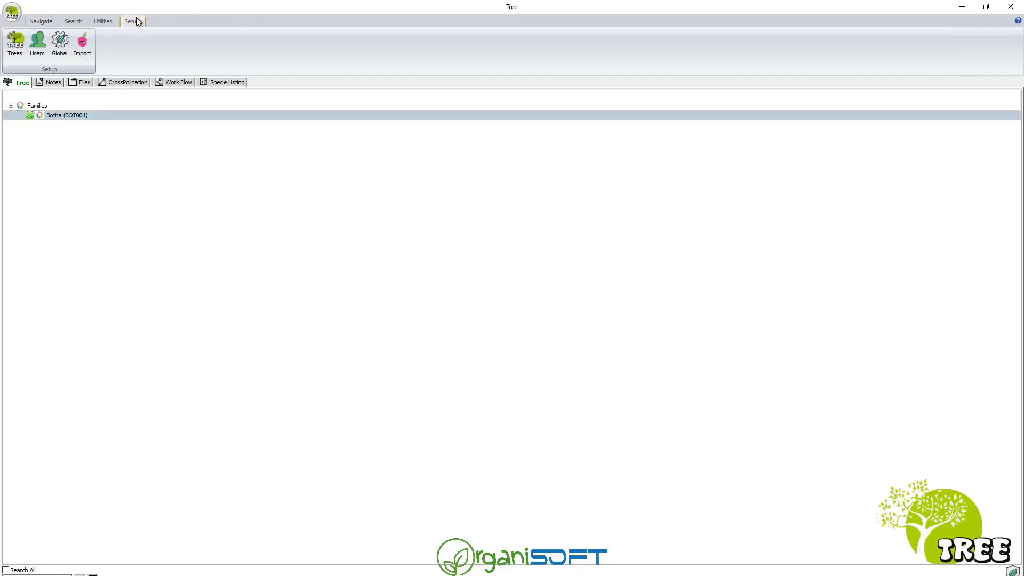
pyautogui.click(16, 46)
pyautogui.click(148, 53)
pyautogui.doubleClick(147, 54)
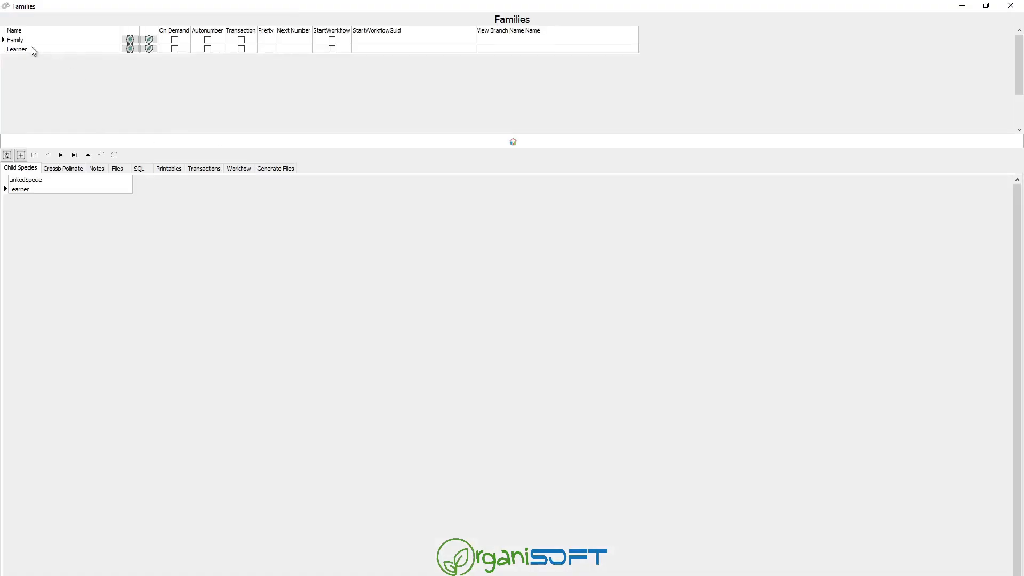
pyautogui.click(130, 40)
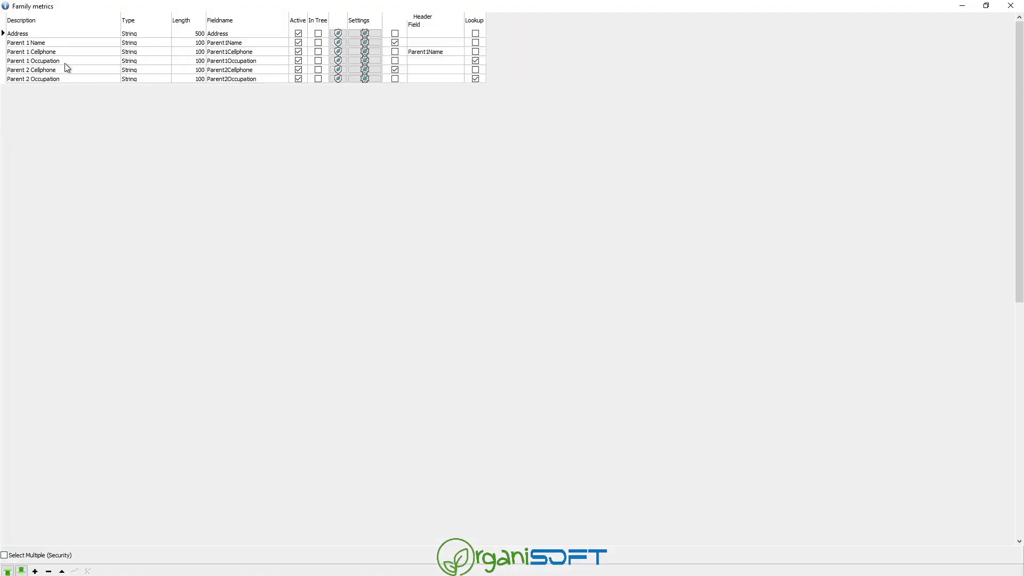
pyautogui.click(61, 78)
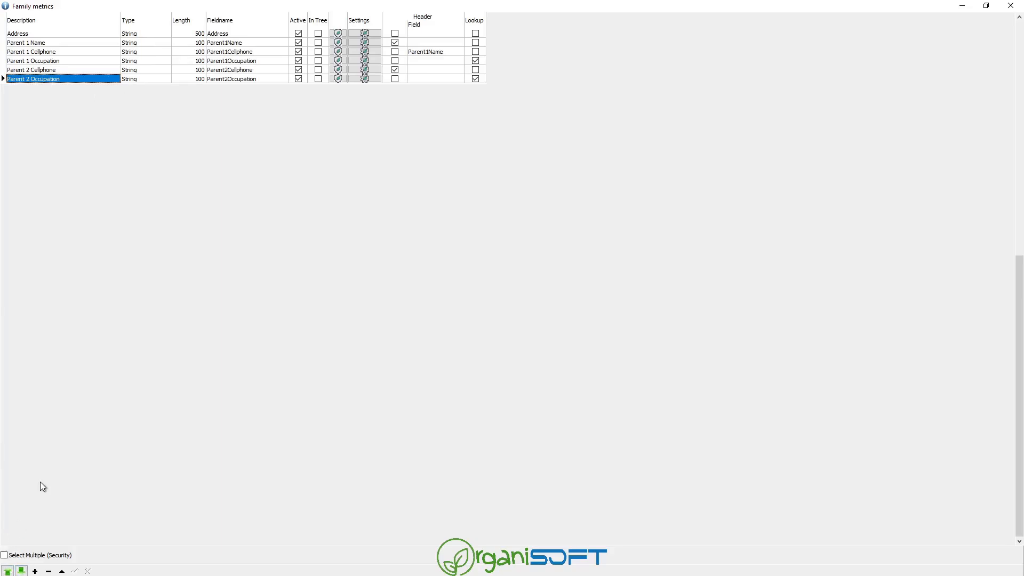
pyautogui.press('Down')
pyautogui.write('Paren2 Name')
pyautogui.press('Up')
pyautogui.press('Down')
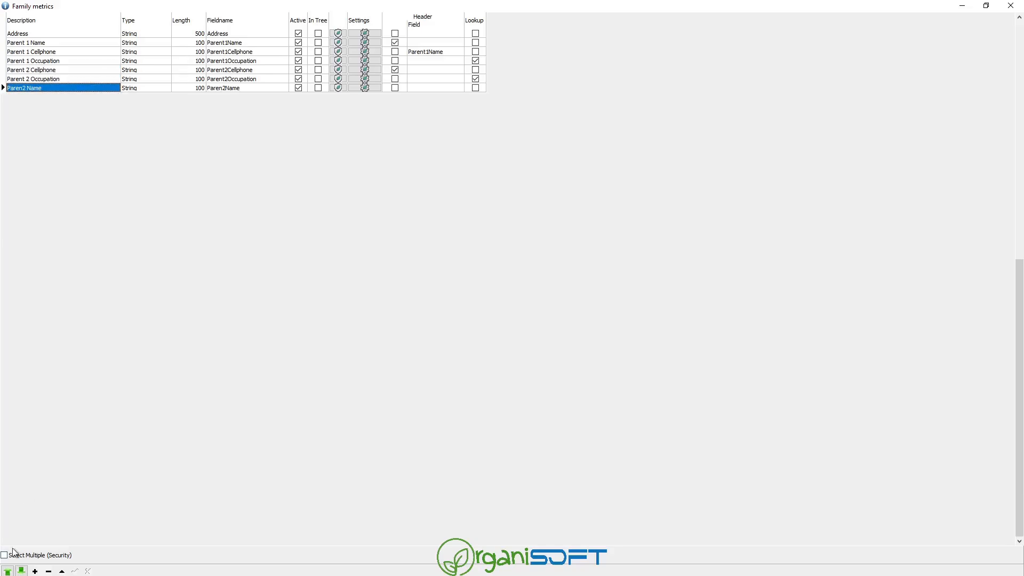
pyautogui.click(7, 571)
pyautogui.click(8, 571)
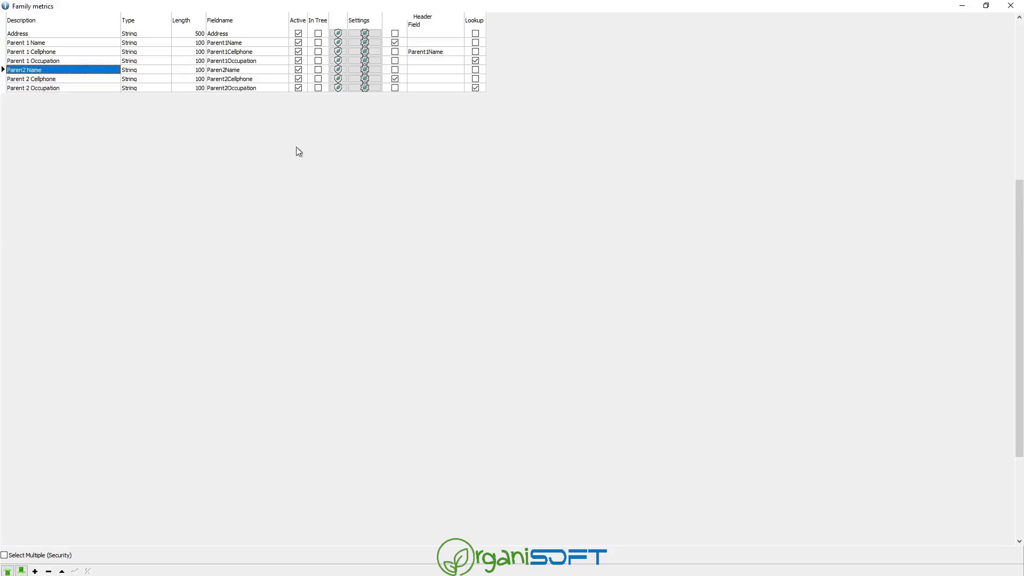
# Make Paren2 Name a header field instead of Parent 2 Cellphone, then close the setup.
pyautogui.click(394, 70)
pyautogui.click(395, 69)
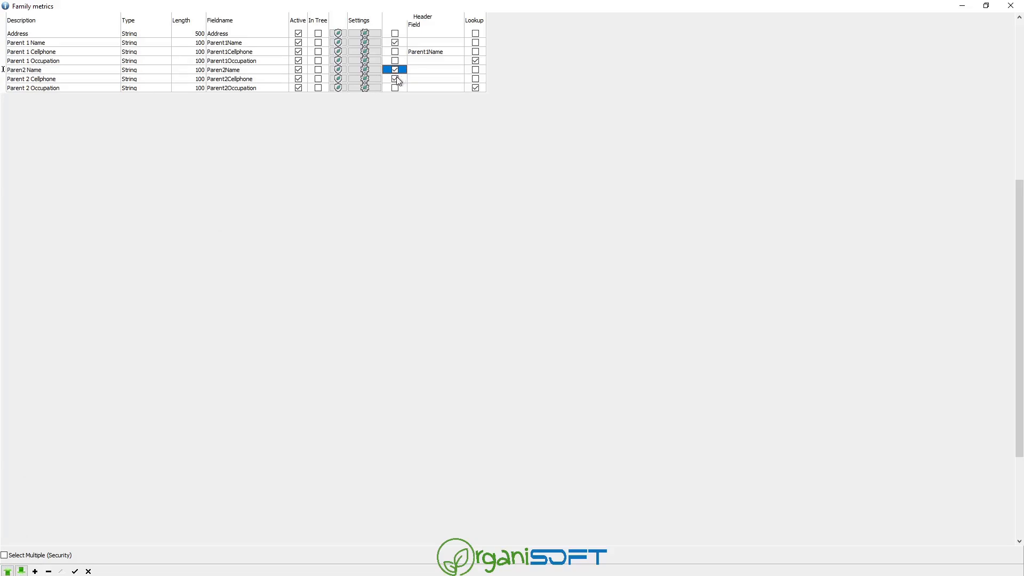
pyautogui.click(396, 79)
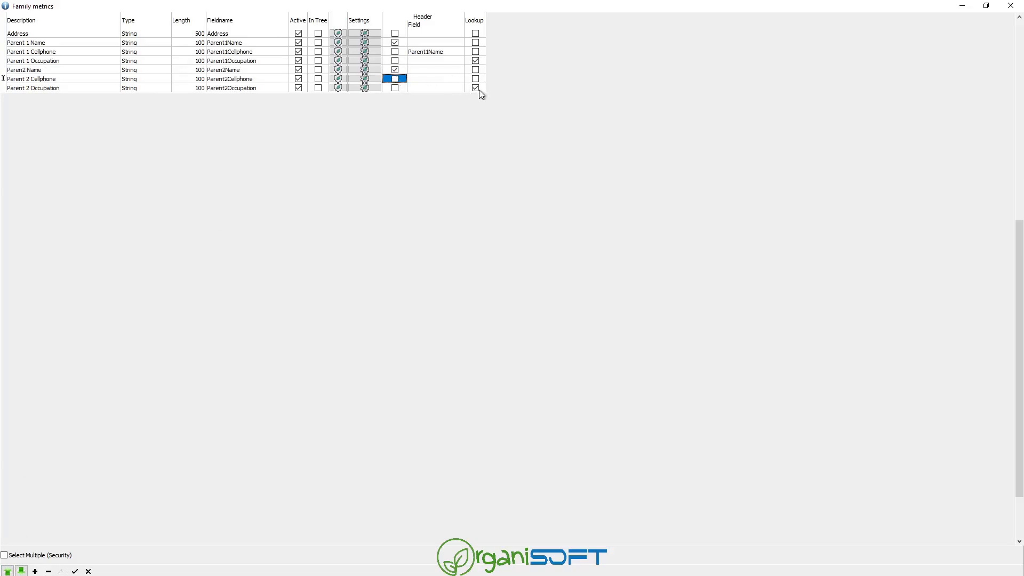
pyautogui.click(450, 70)
pyautogui.press('Escape')
pyautogui.press('Escape')
pyautogui.press('Escape')
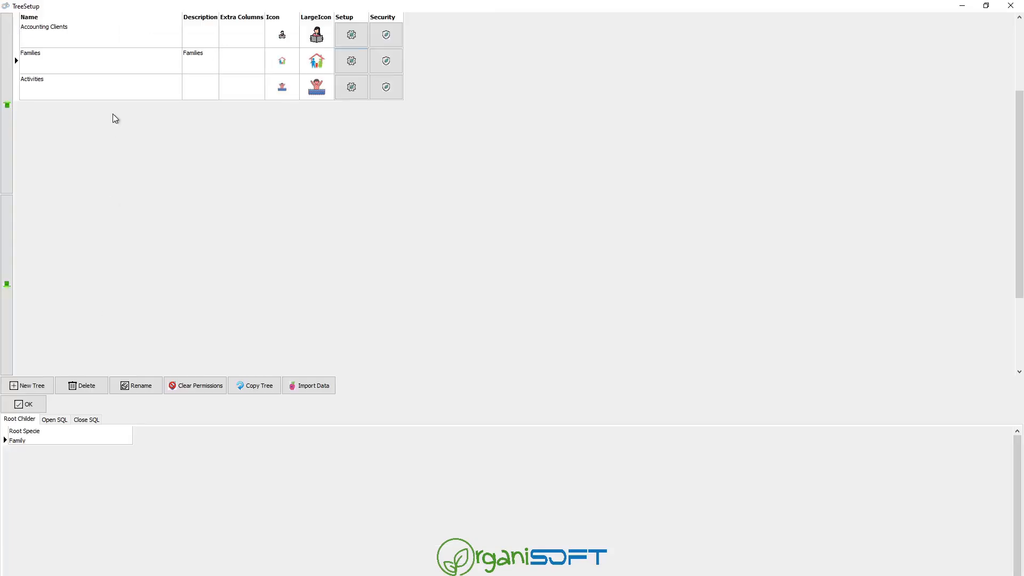
# Nest Parent 1 Occupation under Parent1Name, and Parent 2 Cellphone and Occupation under Paren2Name.
pyautogui.click(352, 60)
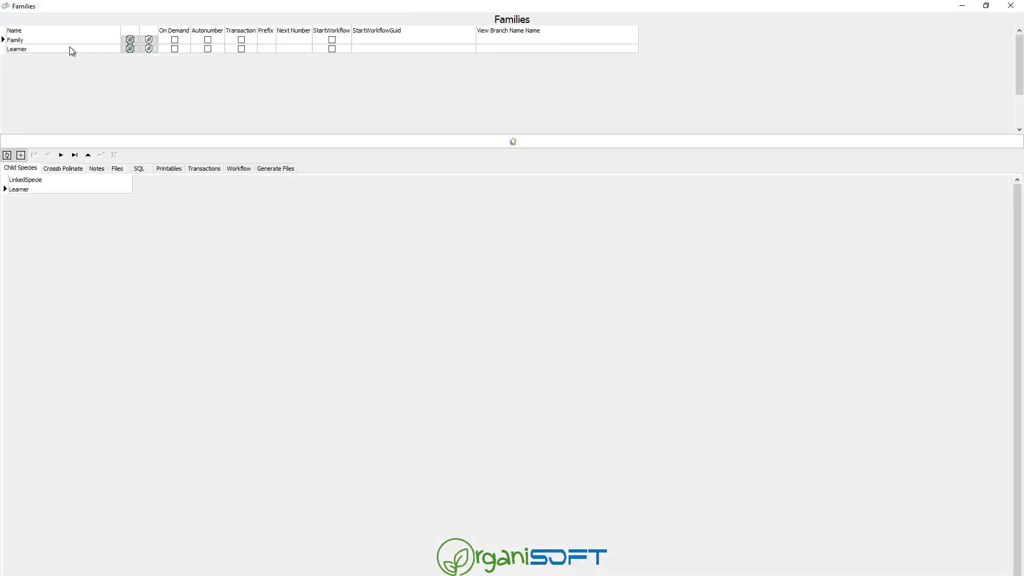
pyautogui.click(129, 39)
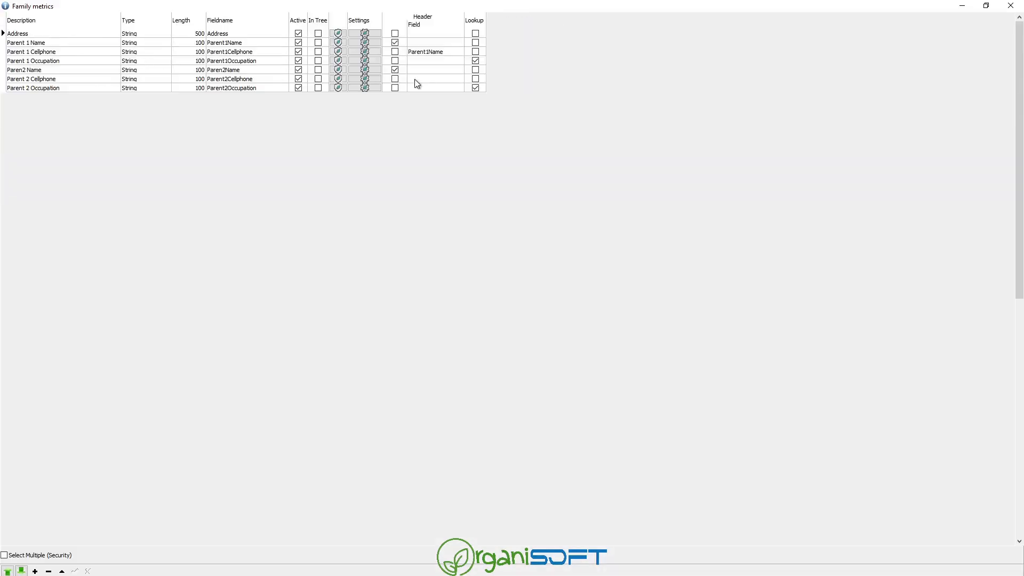
pyautogui.click(425, 62)
pyautogui.click(462, 62)
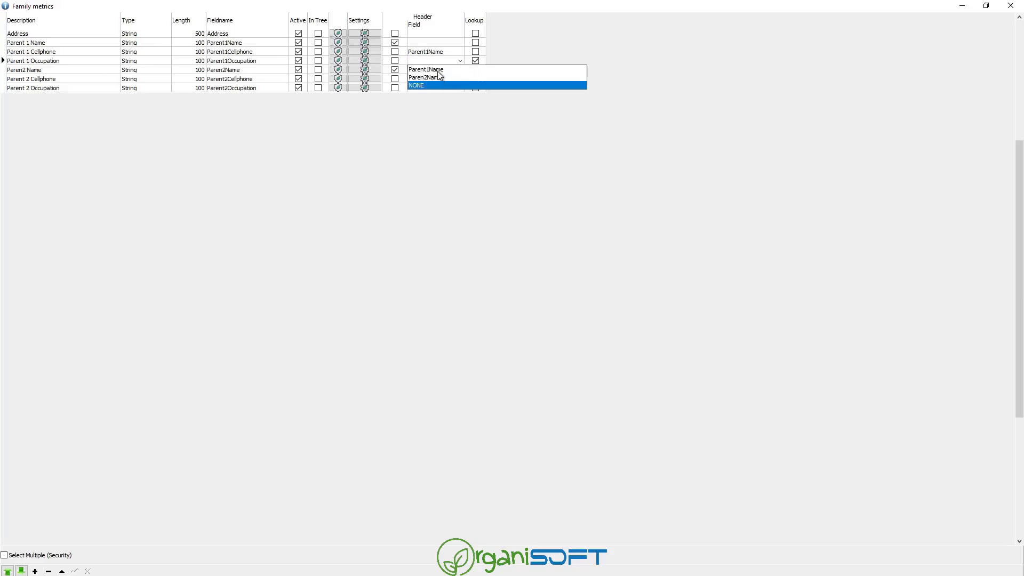
pyautogui.click(443, 79)
pyautogui.click(443, 79)
pyautogui.click(460, 79)
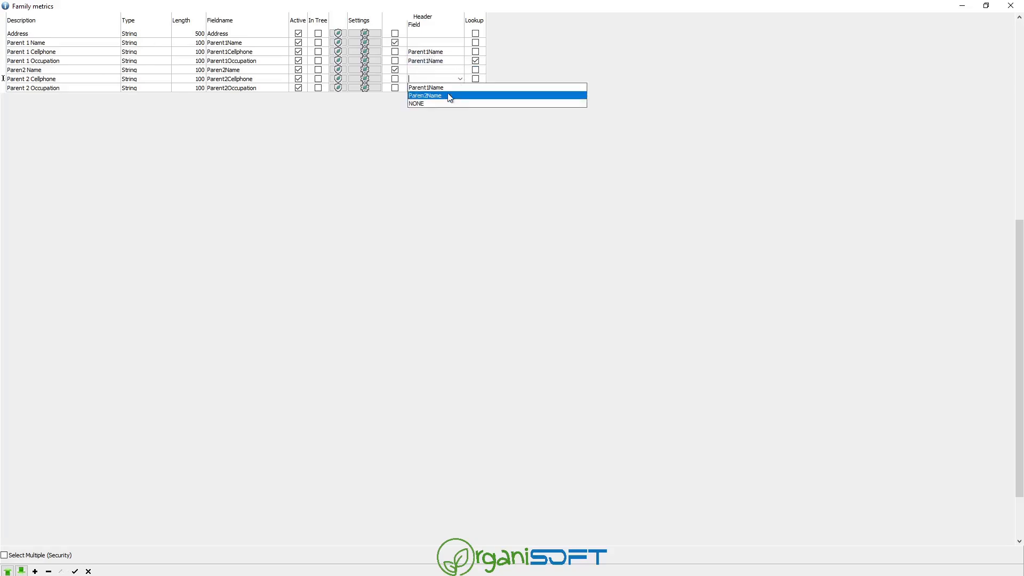
pyautogui.click(447, 94)
pyautogui.click(459, 88)
pyautogui.click(460, 88)
pyautogui.click(443, 101)
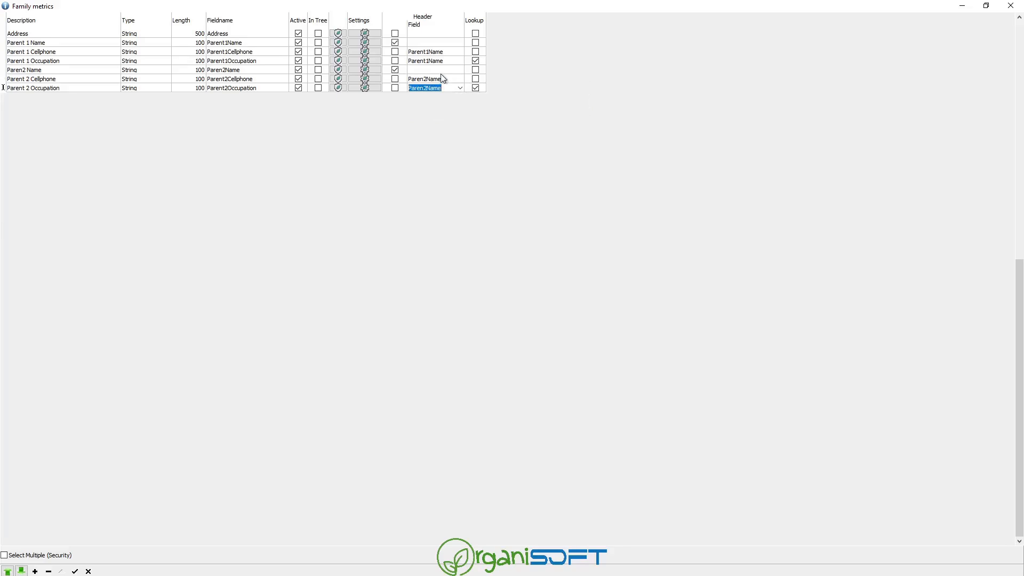
pyautogui.click(432, 70)
pyautogui.click(52, 570)
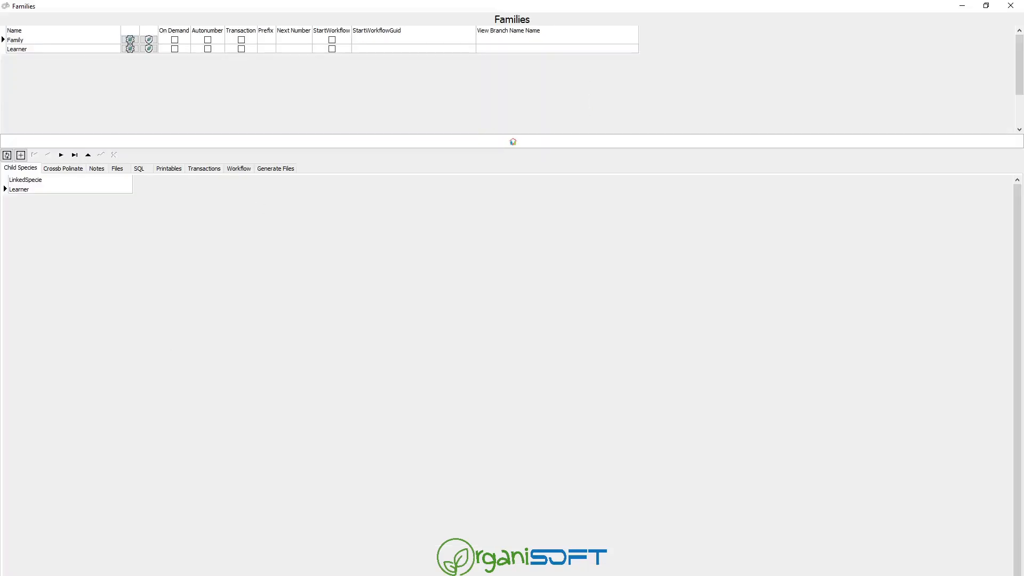
pyautogui.press('Escape')
# Open the family record and enter the second parent's full name.
pyautogui.click(31, 405)
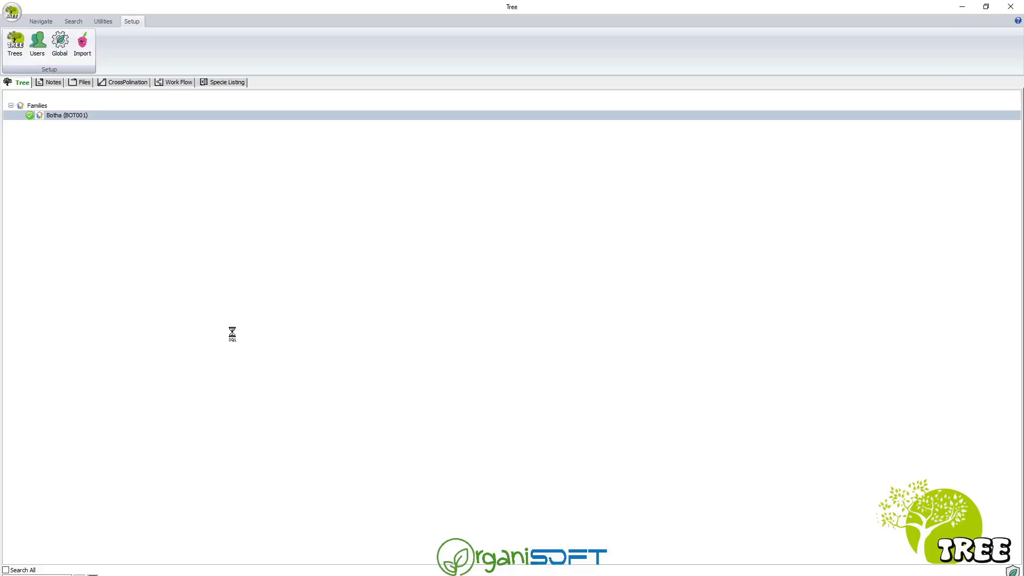
pyautogui.doubleClick(76, 120)
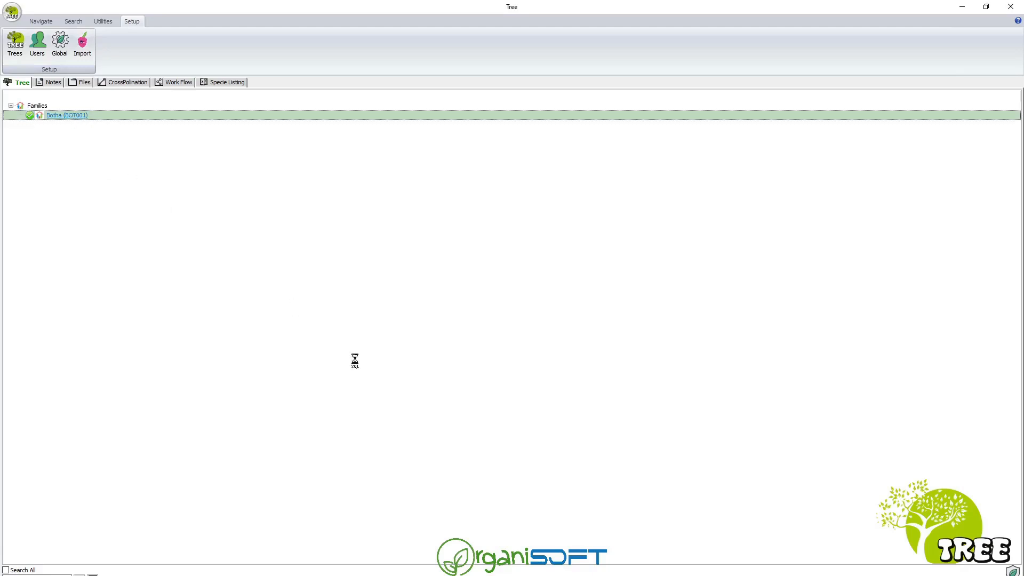
pyautogui.click(6, 95)
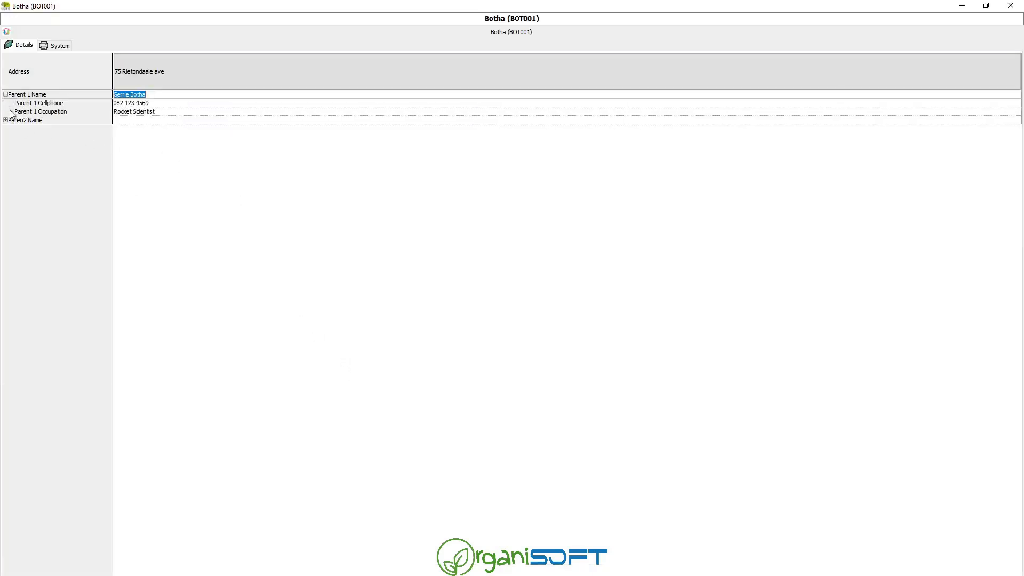
pyautogui.click(5, 120)
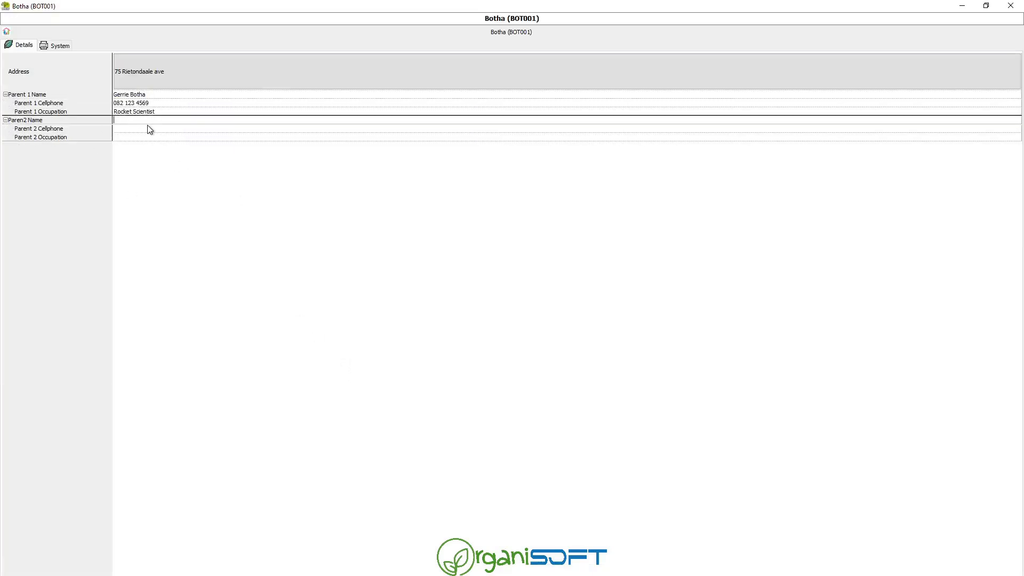
pyautogui.press('Return')
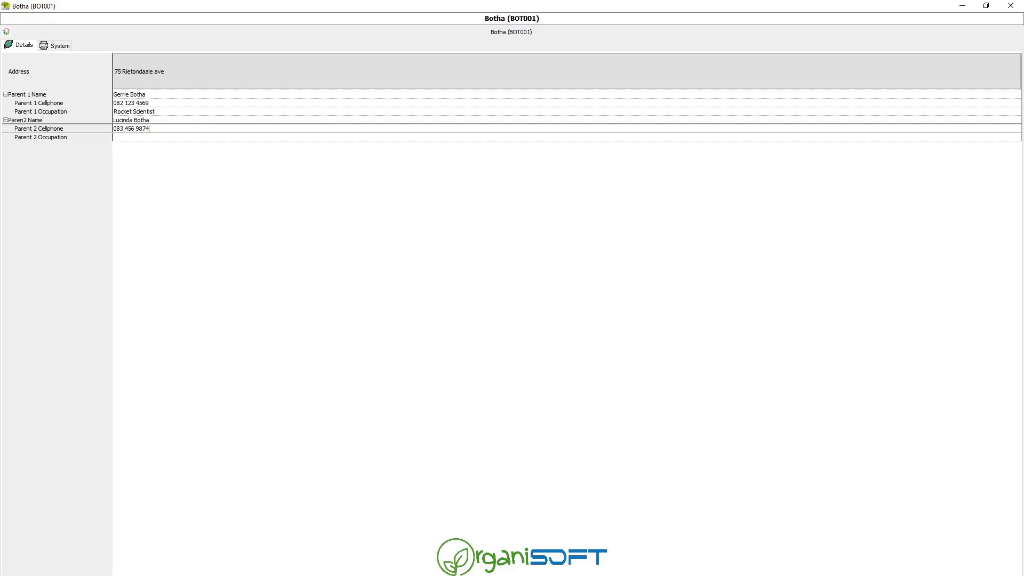
# Enter the second parent's cellphone number and occupation Neuro Surgeon.
pyautogui.press('Return')
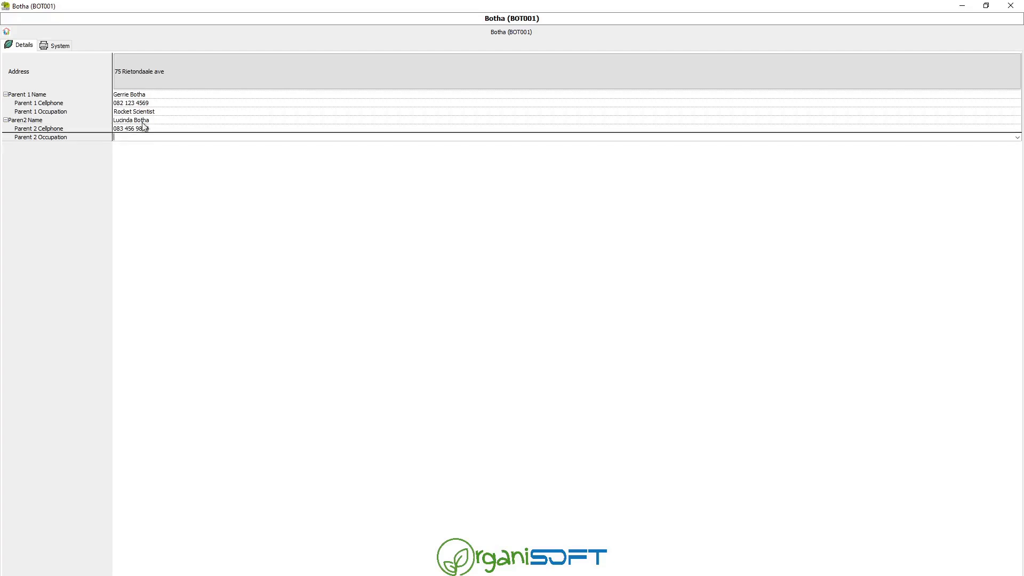
pyautogui.write('Neuro Surge')
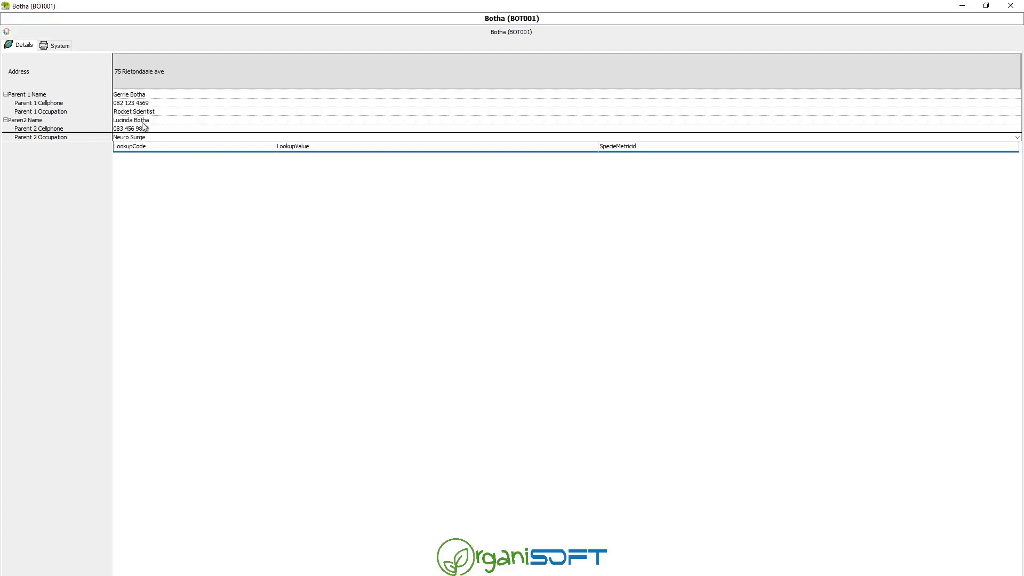
pyautogui.write('on')
pyautogui.press('Return')
pyautogui.press('Return')
pyautogui.press('Return')
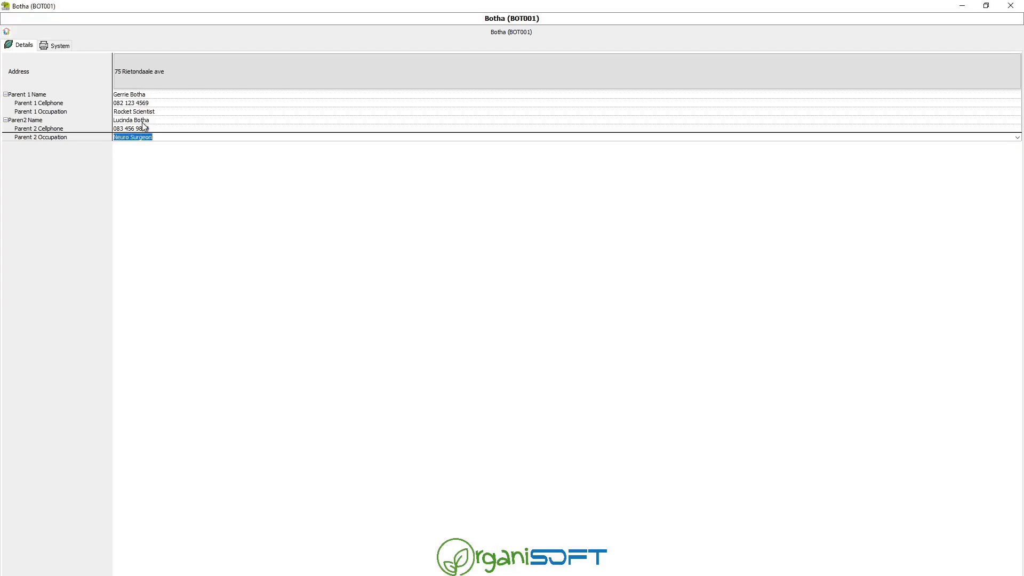
# Check the occupation lookup entries for both parents and leave the occupation field.
pyautogui.click(1017, 138)
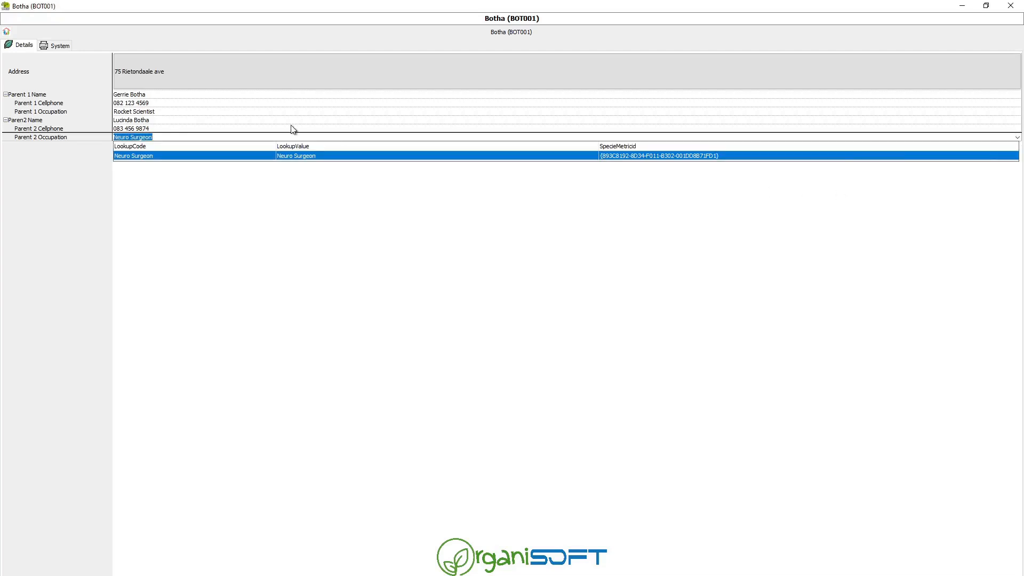
pyautogui.click(315, 105)
pyautogui.click(357, 116)
pyautogui.click(356, 111)
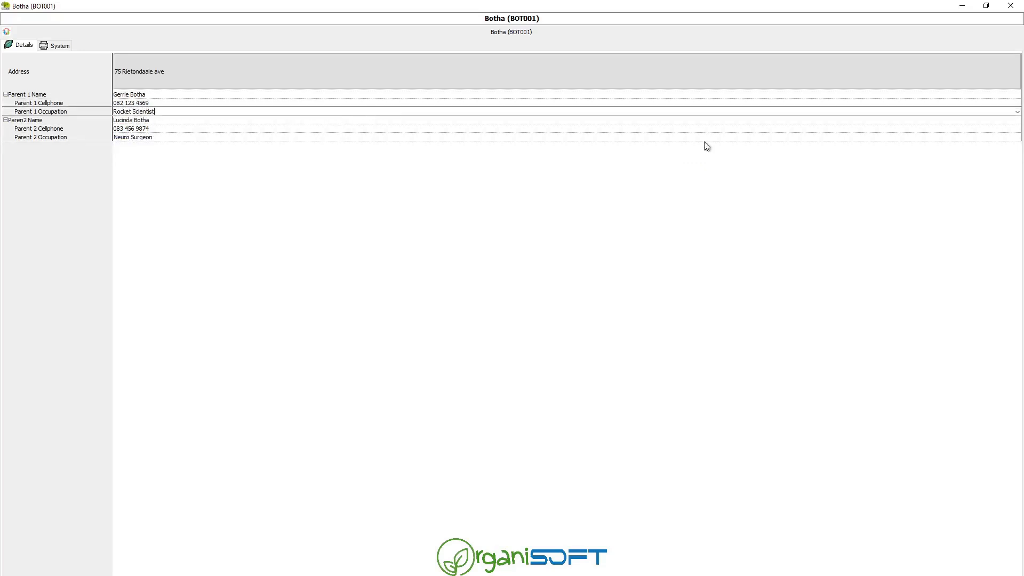
pyautogui.click(1017, 111)
pyautogui.click(1018, 113)
pyautogui.click(1018, 113)
pyautogui.click(217, 128)
pyautogui.click(226, 104)
# Add a first learner under the family, entering the learner's name.
pyautogui.press('Escape')
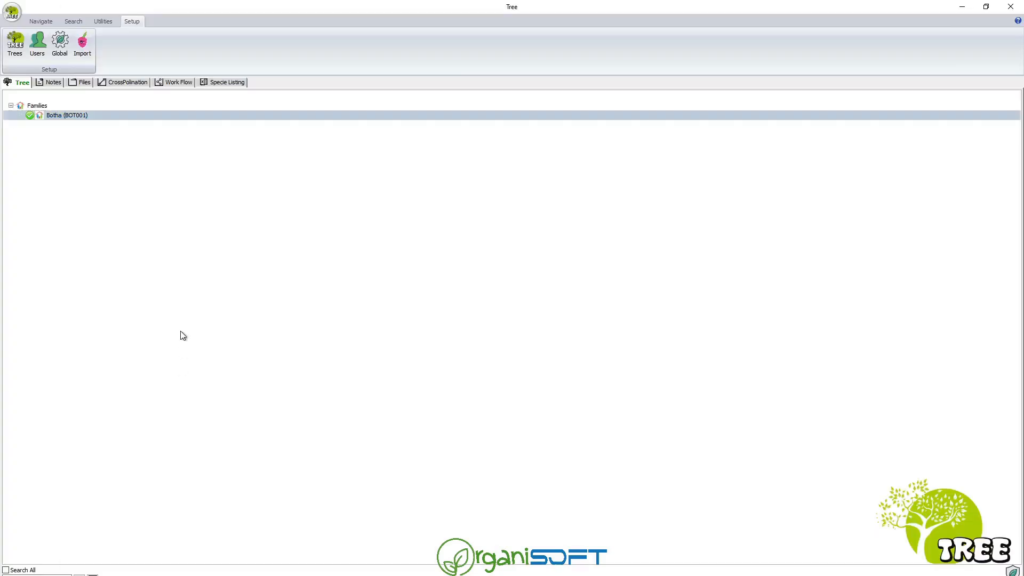
pyautogui.rightClick(53, 119)
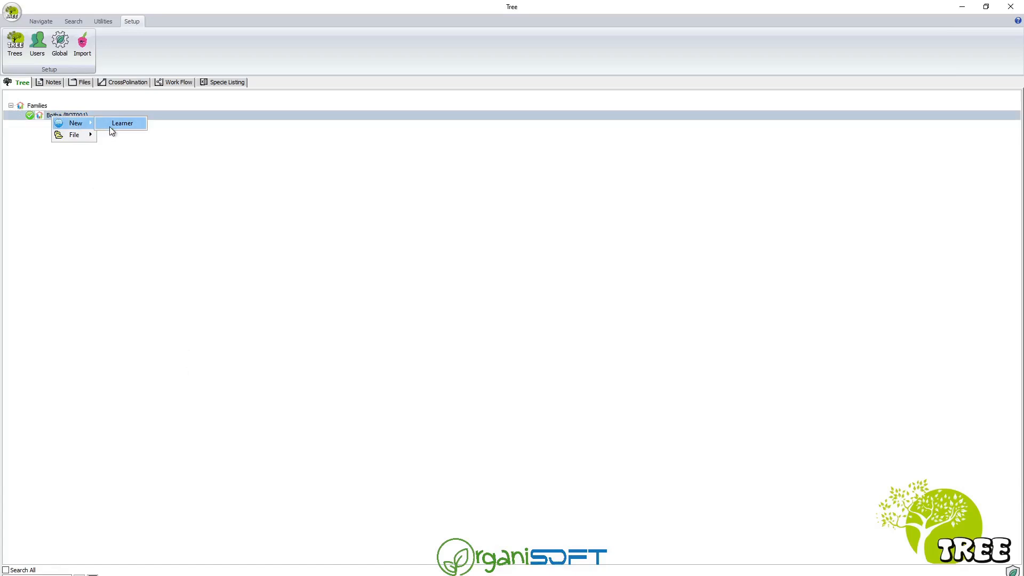
pyautogui.click(112, 127)
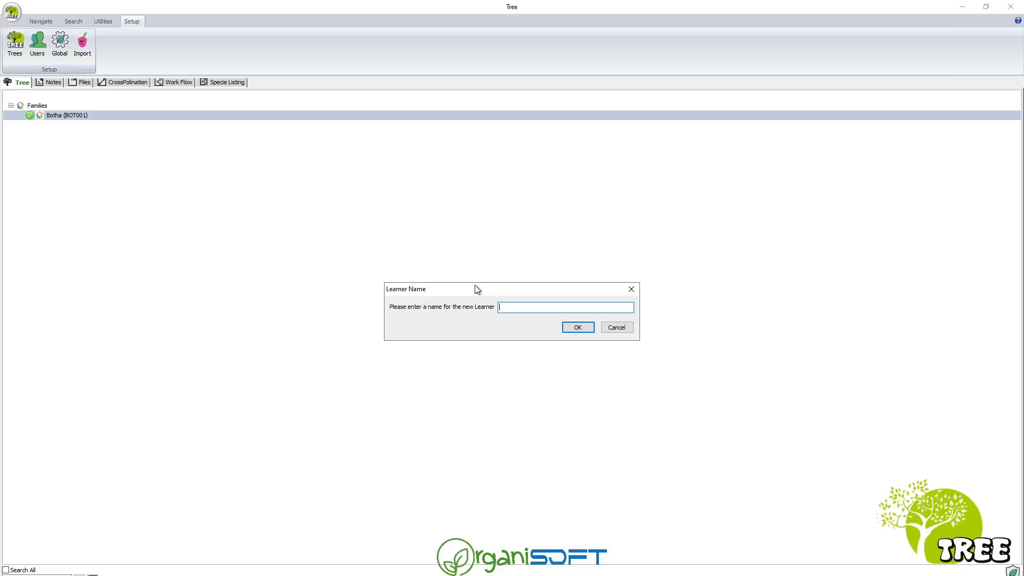
pyautogui.write('Pietnam')
pyautogui.press('BackSpace')
pyautogui.press('BackSpace')
pyautogui.press('BackSpace')
pyautogui.write('man')
pyautogui.click(564, 329)
# Add a second learner under the family with the learner's name.
pyautogui.rightClick(56, 115)
pyautogui.click(55, 141)
pyautogui.click(51, 124)
pyautogui.rightClick(57, 117)
pyautogui.moveTo(77, 122)
pyautogui.click(125, 121)
pyautogui.write('Saa')
pyautogui.click(578, 327)
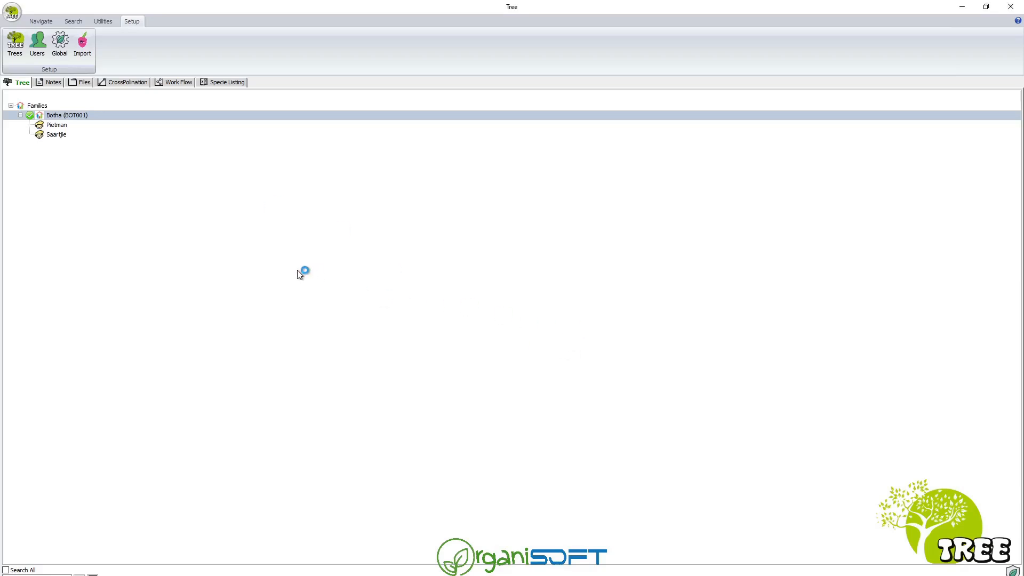
# Open the first learner's record from the Navigate ribbon.
pyautogui.click(73, 127)
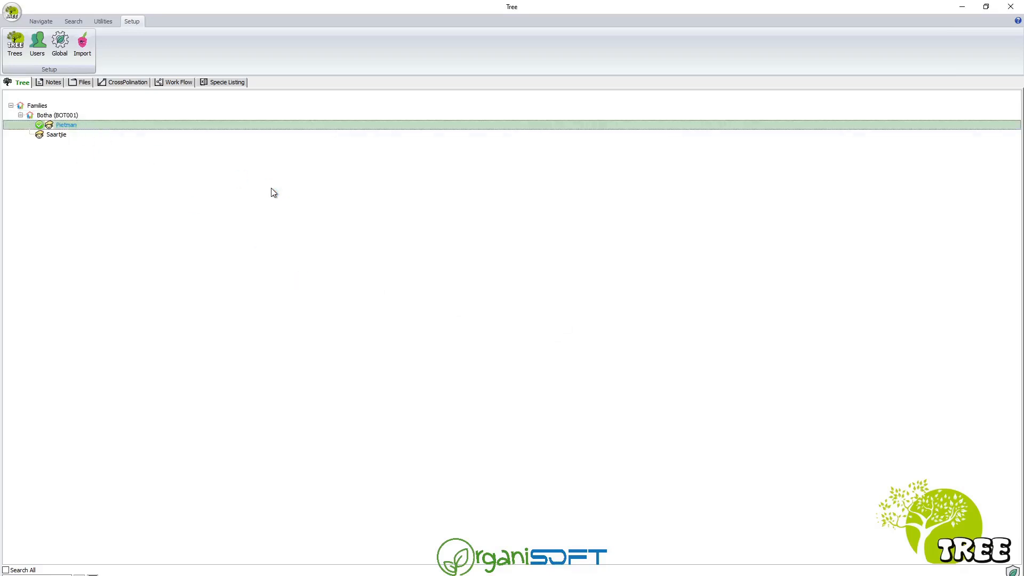
pyautogui.click(70, 21)
pyautogui.click(131, 21)
pyautogui.click(48, 21)
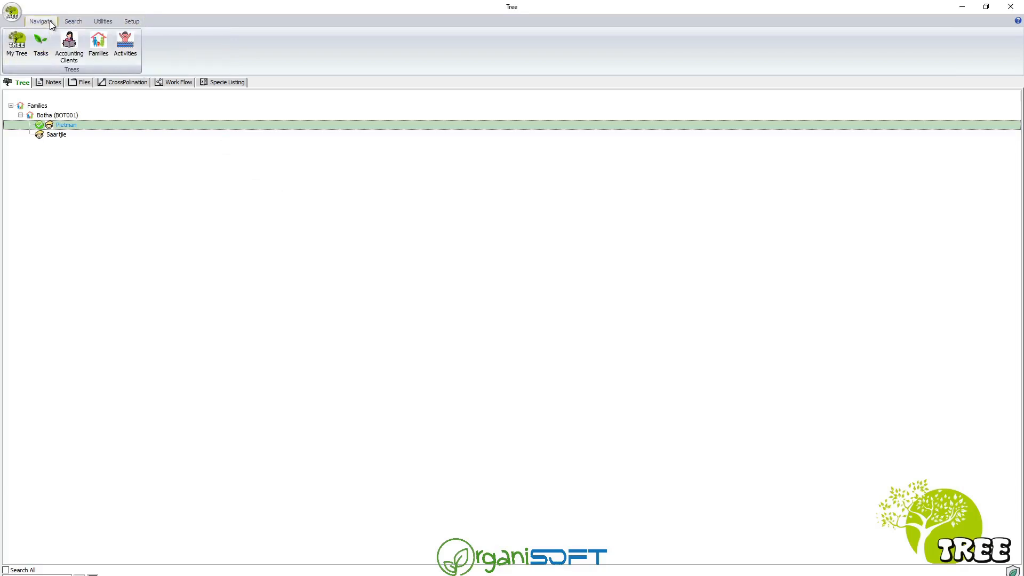
pyautogui.click(97, 43)
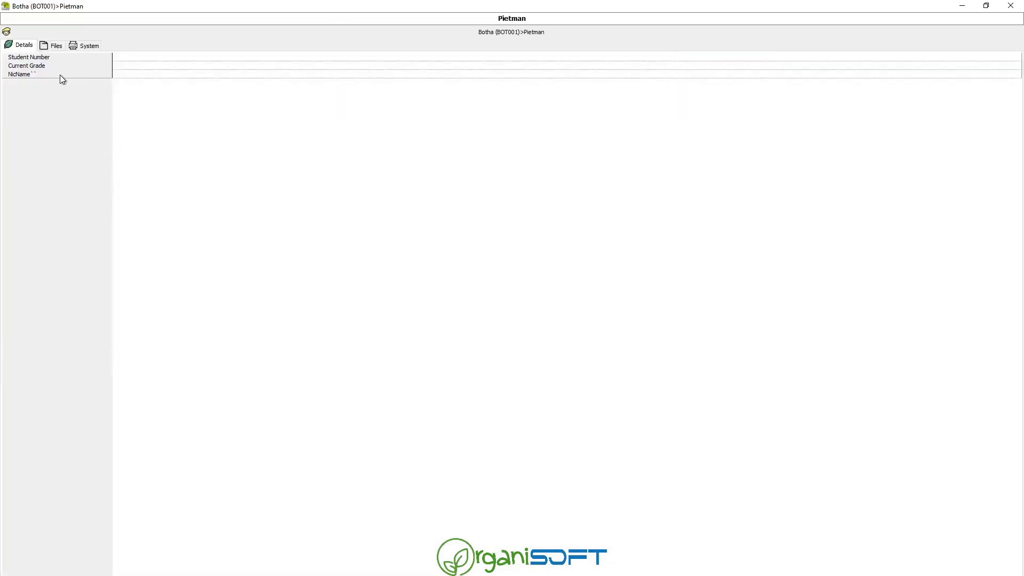
# Fill in the learner's nickname, view the Files tab, and close the record.
pyautogui.click(140, 57)
pyautogui.click(135, 66)
pyautogui.click(137, 74)
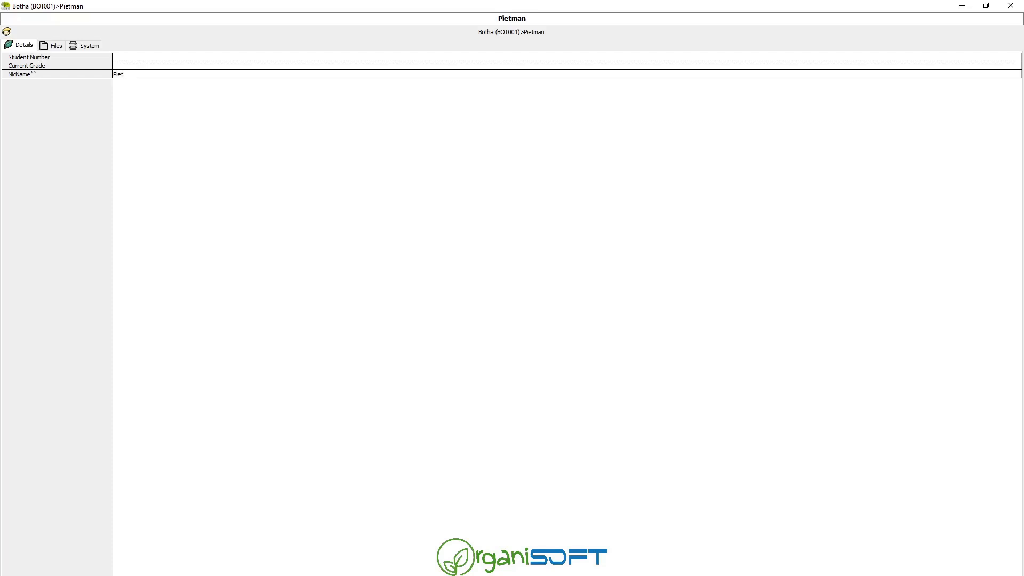
pyautogui.click(53, 45)
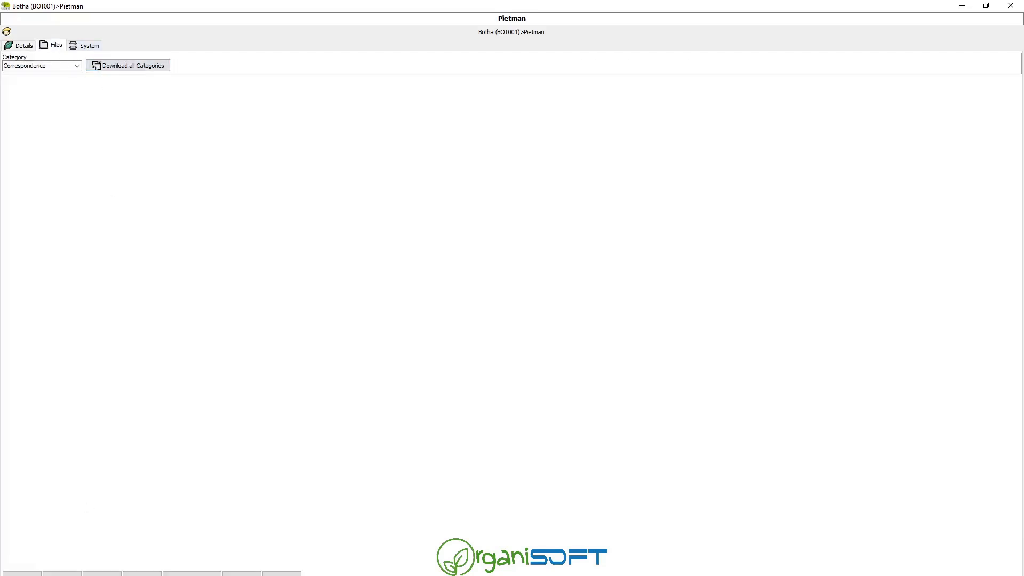
pyautogui.click(22, 575)
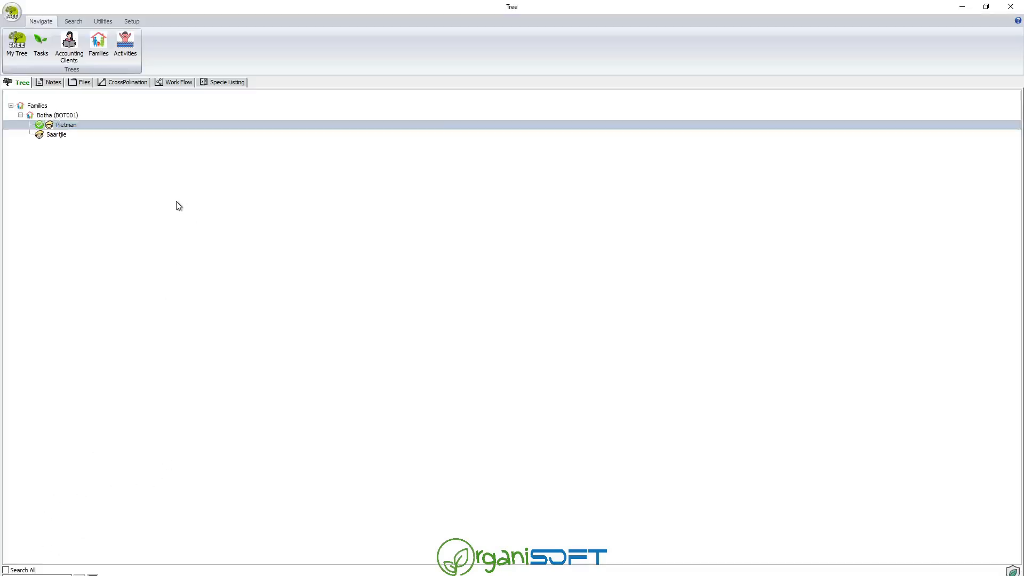
# Switch from the Families tree to the Activities tree.
pyautogui.click(67, 134)
pyautogui.click(20, 115)
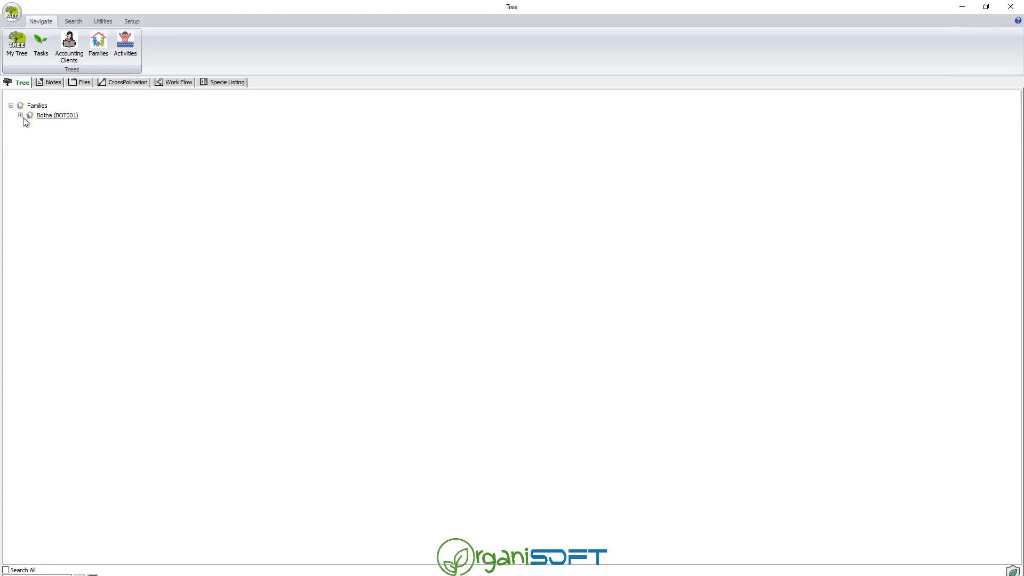
pyautogui.click(20, 116)
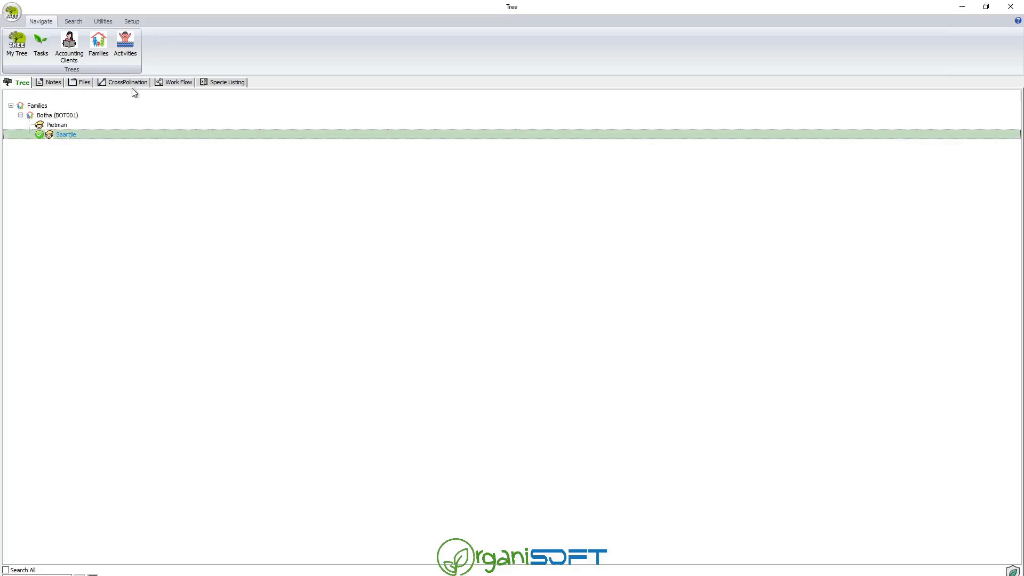
pyautogui.click(125, 44)
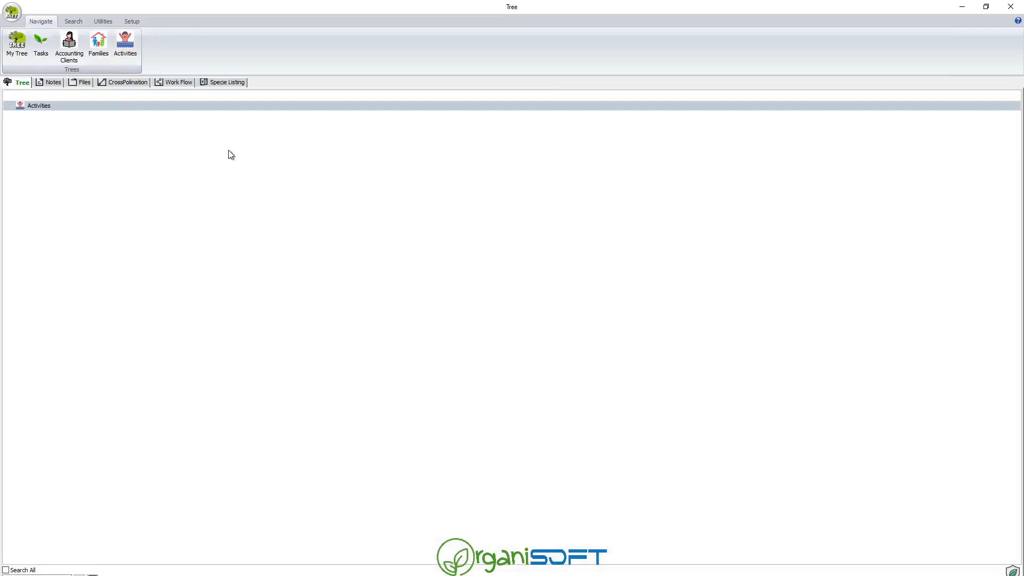
# Set the Activities tree definition's root species to Type.
pyautogui.click(34, 107)
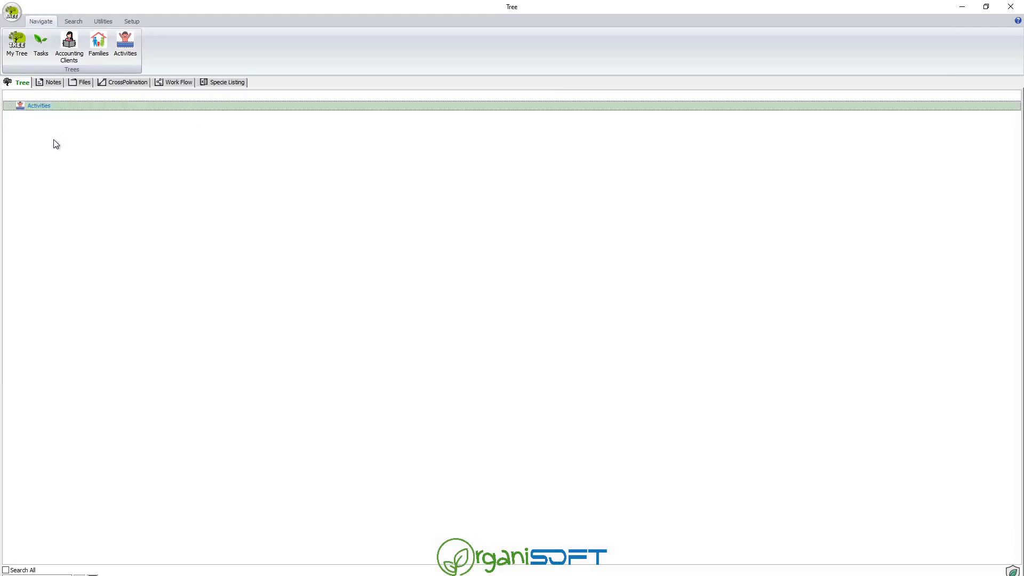
pyautogui.click(133, 21)
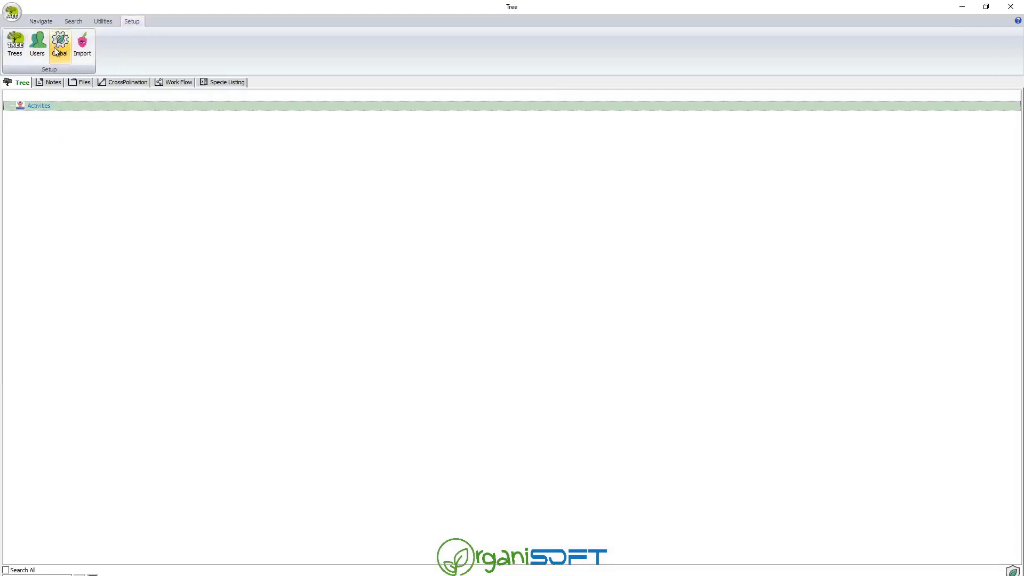
pyautogui.click(21, 52)
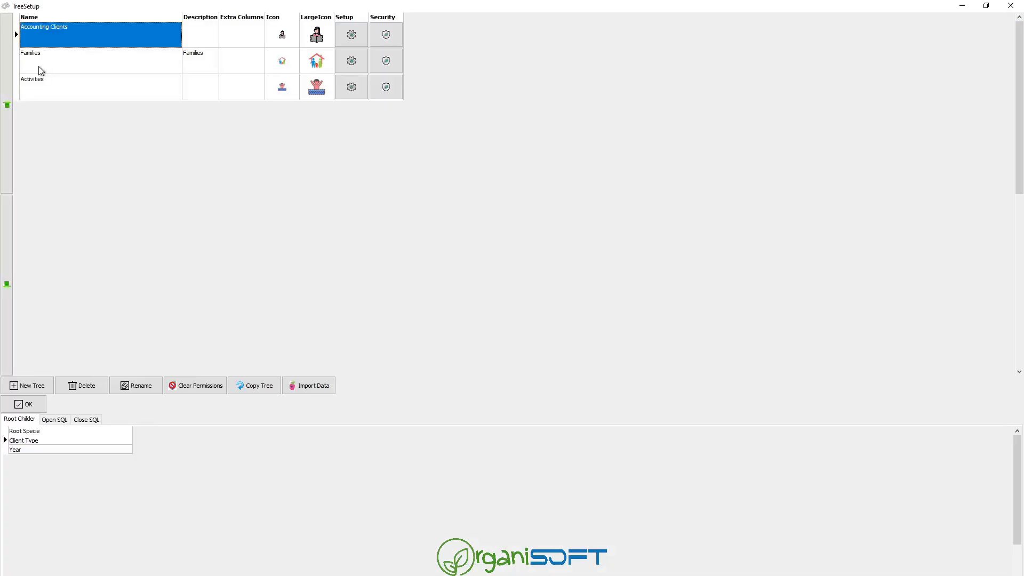
pyautogui.click(63, 88)
pyautogui.click(126, 441)
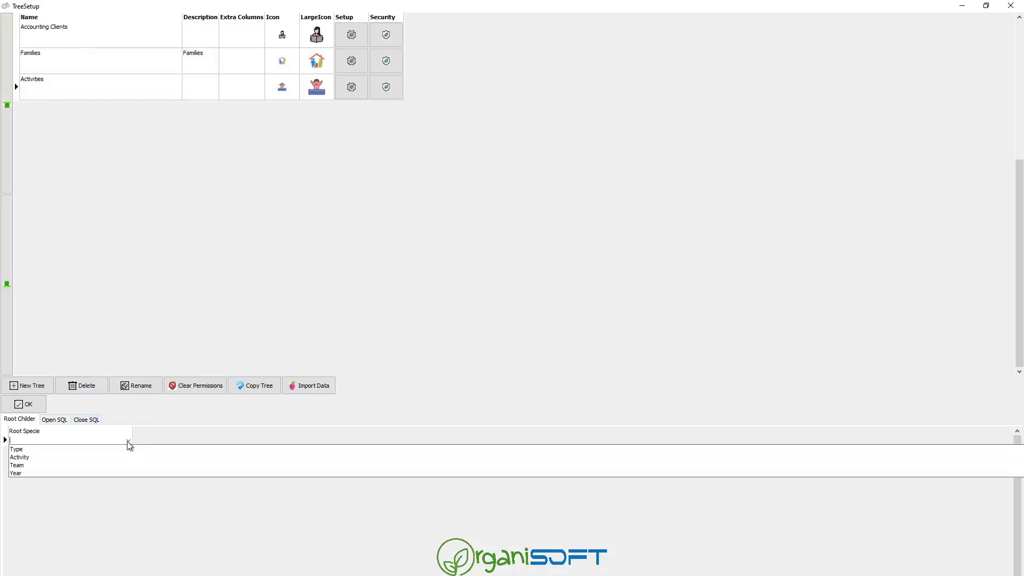
pyautogui.click(37, 450)
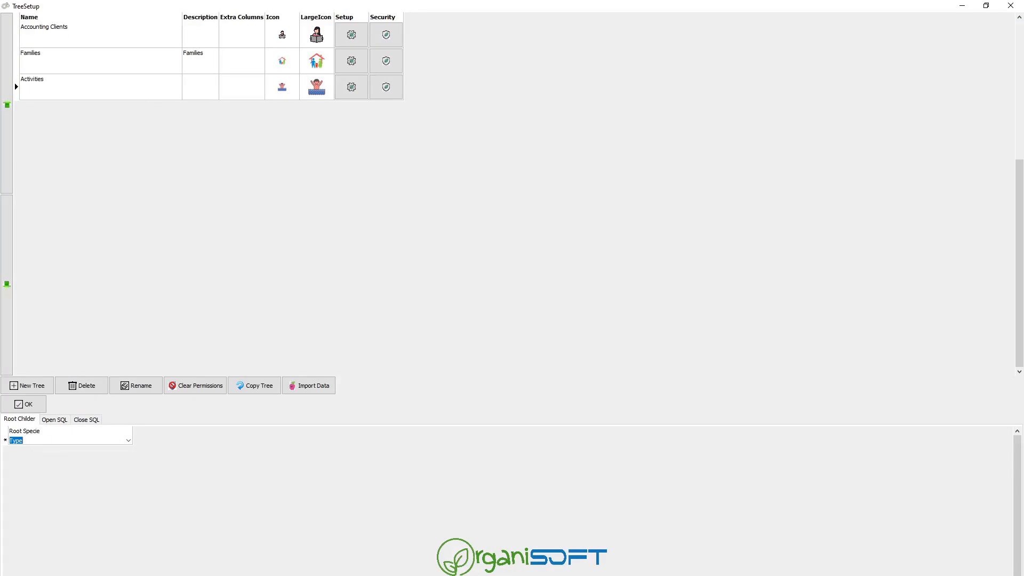
# Review the Type, Activity, Year and Team levels, then confirm the tree setup.
pyautogui.click(348, 93)
pyautogui.click(50, 41)
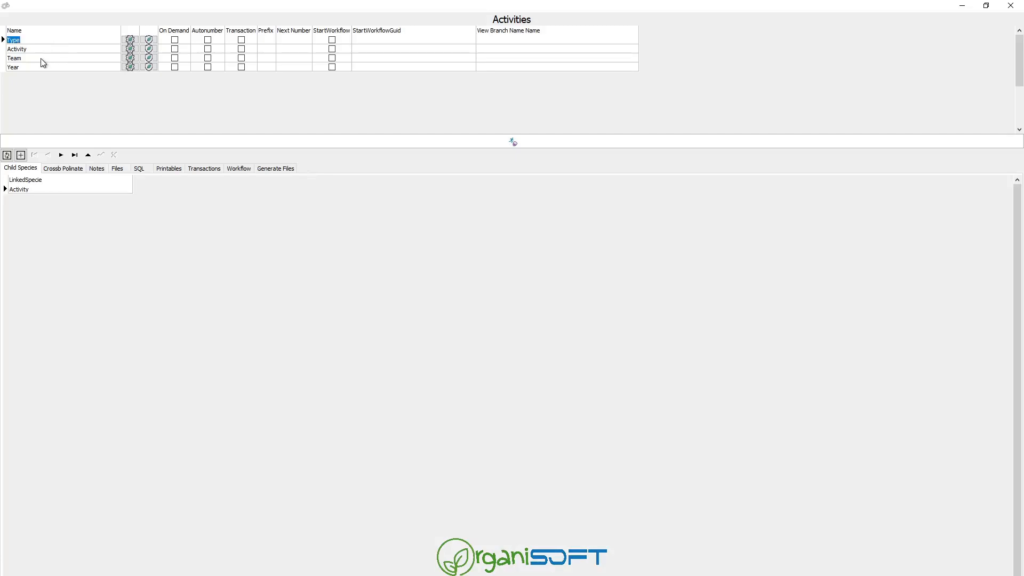
pyautogui.click(46, 50)
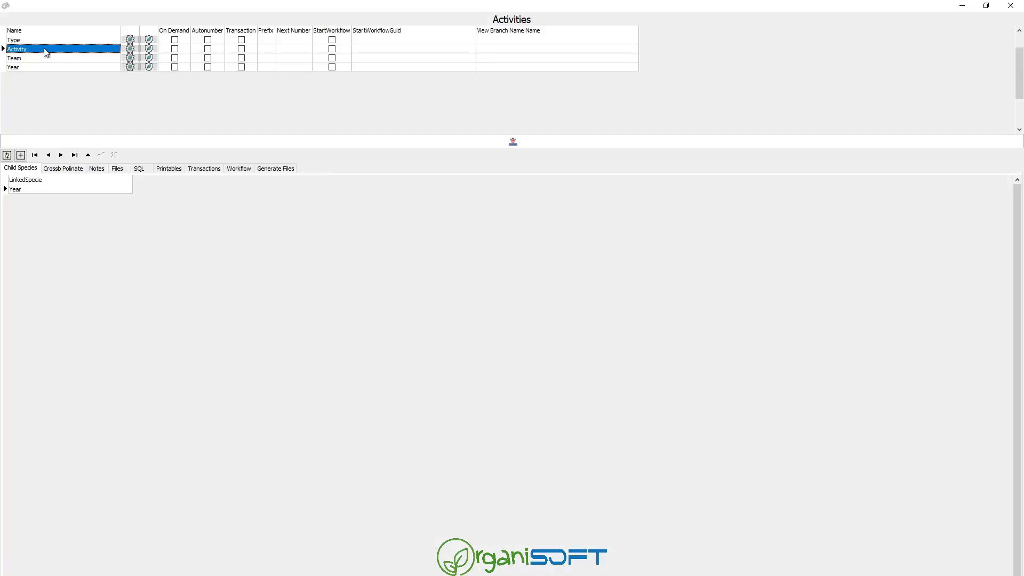
pyautogui.click(44, 58)
pyautogui.click(42, 68)
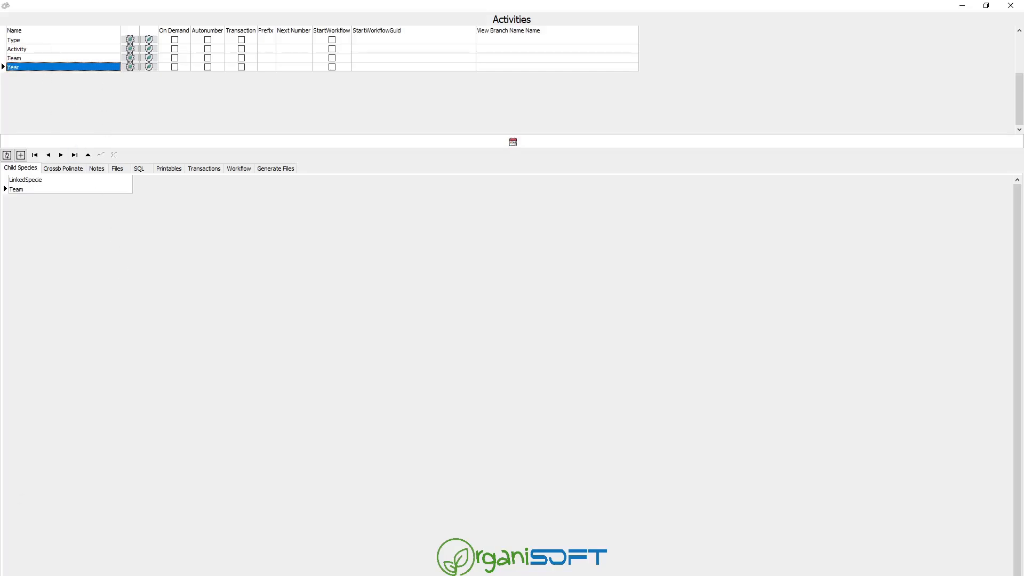
pyautogui.press('Escape')
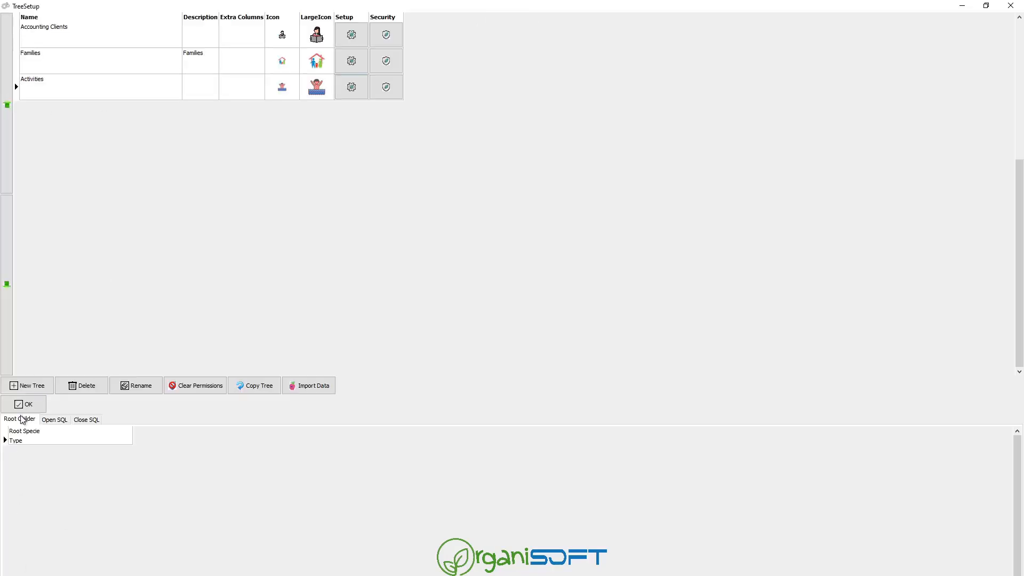
pyautogui.click(24, 404)
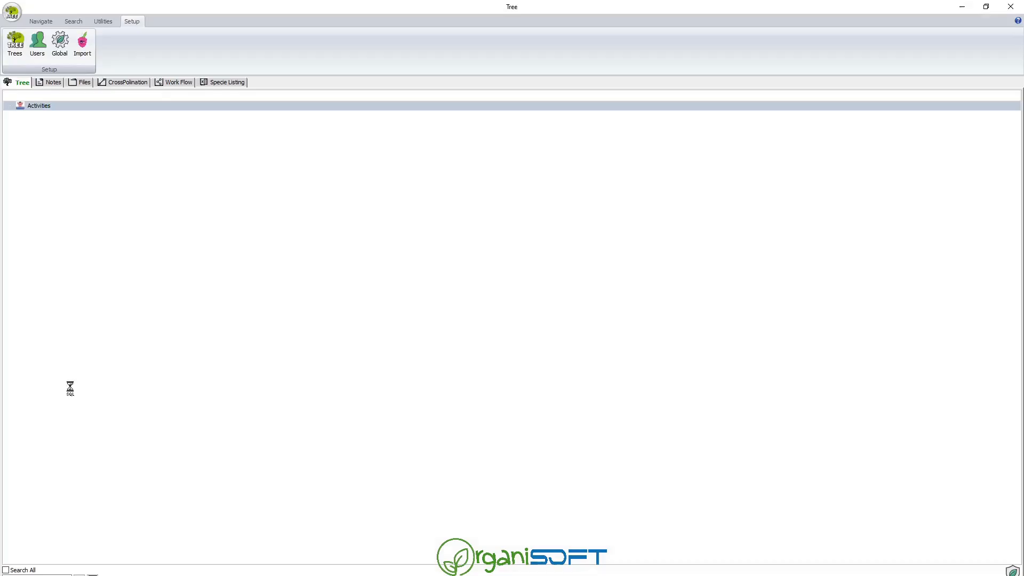
# Add a Sports type under the Activities root.
pyautogui.click(43, 107)
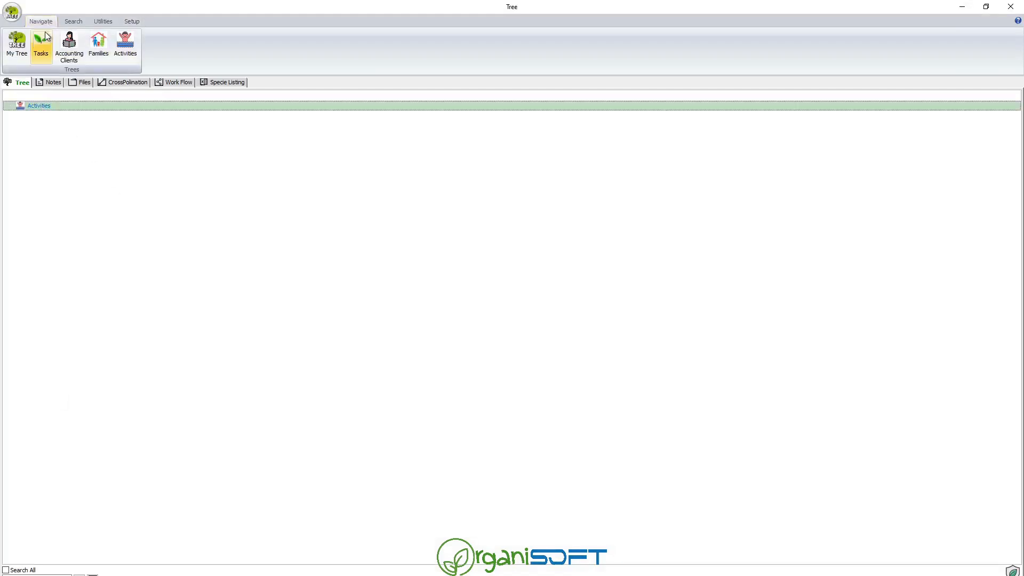
pyautogui.click(114, 36)
pyautogui.rightClick(33, 104)
pyautogui.moveTo(49, 113)
pyautogui.click(120, 112)
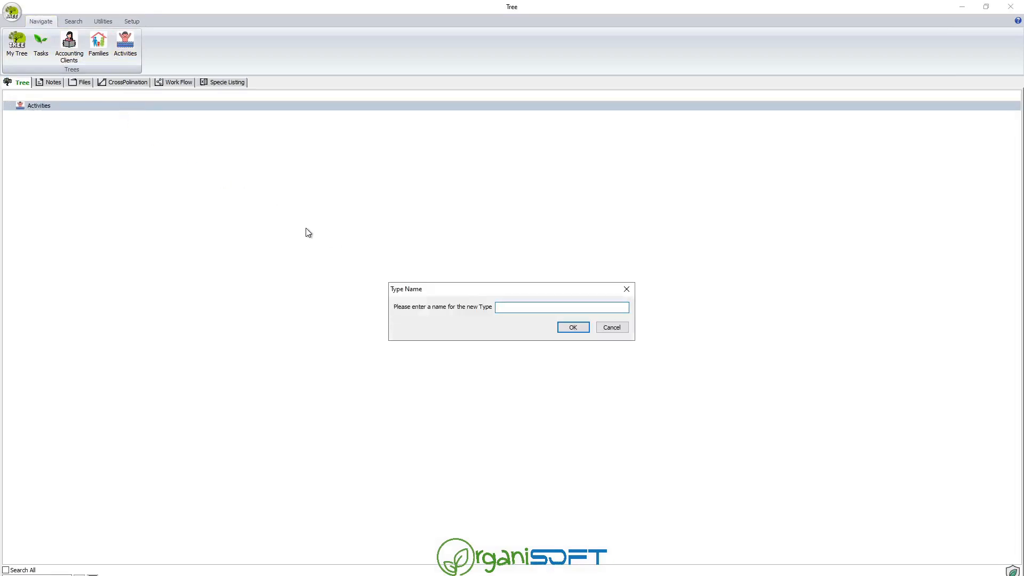
pyautogui.write('Sports')
pyautogui.press('Return')
# Add a Culture activity entry in the tree.
pyautogui.rightClick(48, 107)
pyautogui.moveTo(75, 113)
pyautogui.click(106, 113)
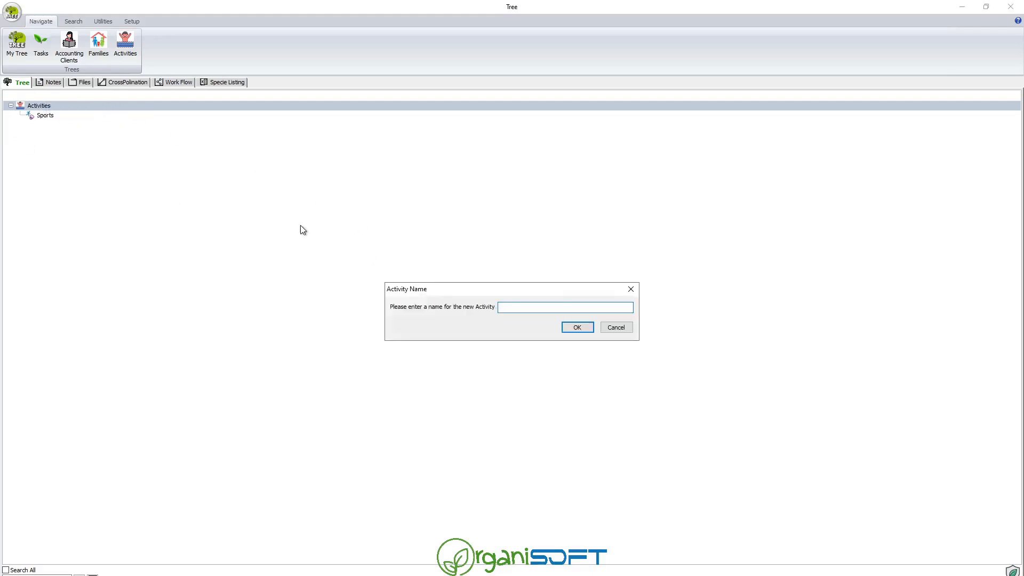
pyautogui.write('Culture')
pyautogui.press('Return')
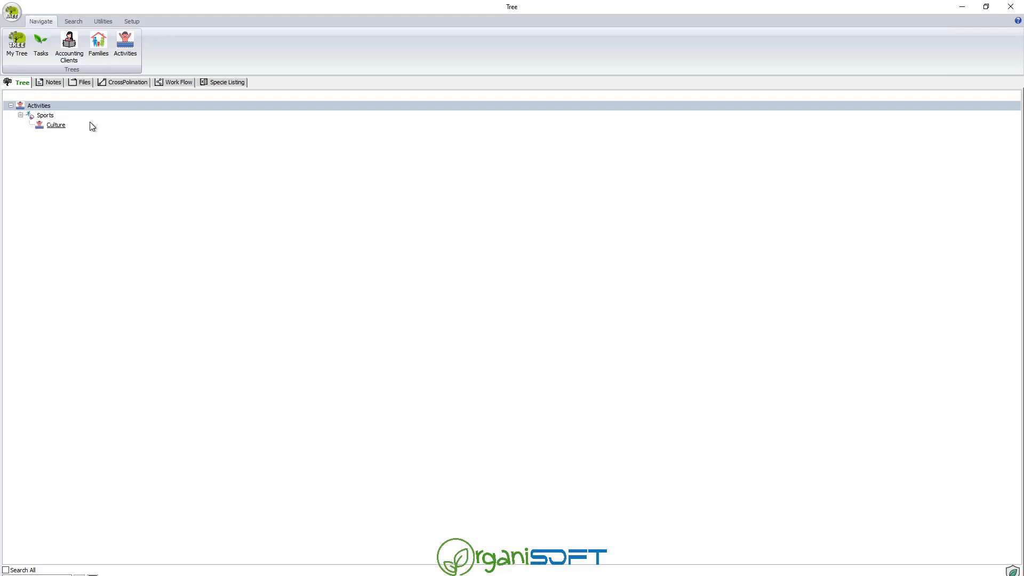
# Delete the Culture entry misplaced under Sports, confirming with Yes.
pyautogui.click(46, 116)
pyautogui.click(126, 46)
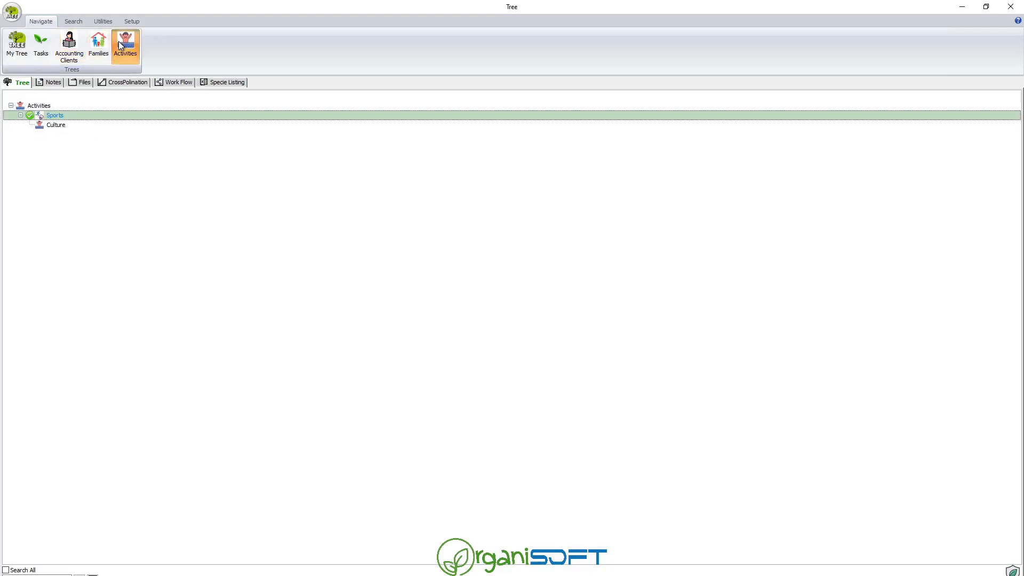
pyautogui.click(20, 116)
pyautogui.click(55, 128)
pyautogui.rightClick(56, 128)
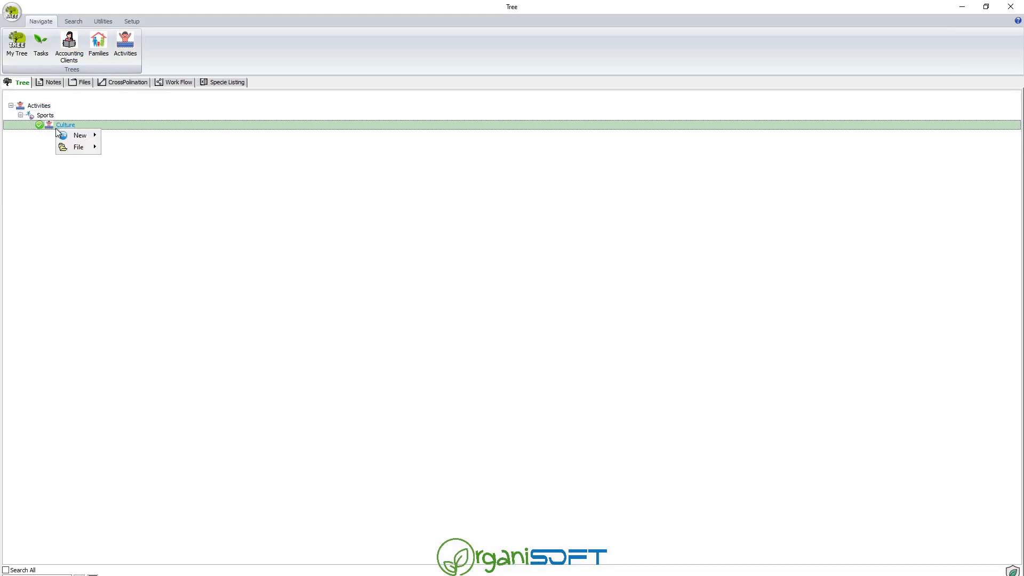
pyautogui.moveTo(85, 147)
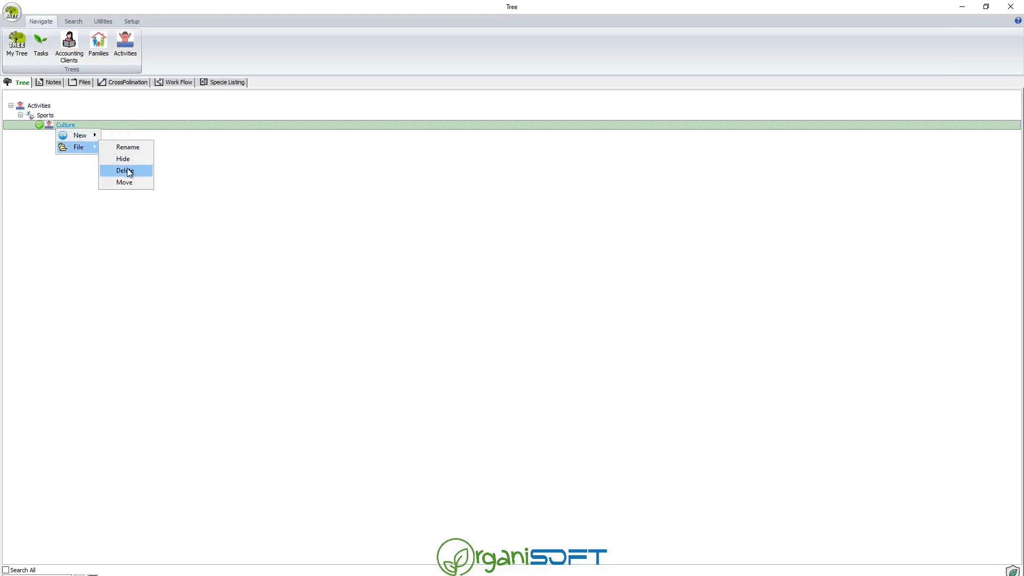
pyautogui.click(127, 170)
pyautogui.click(543, 336)
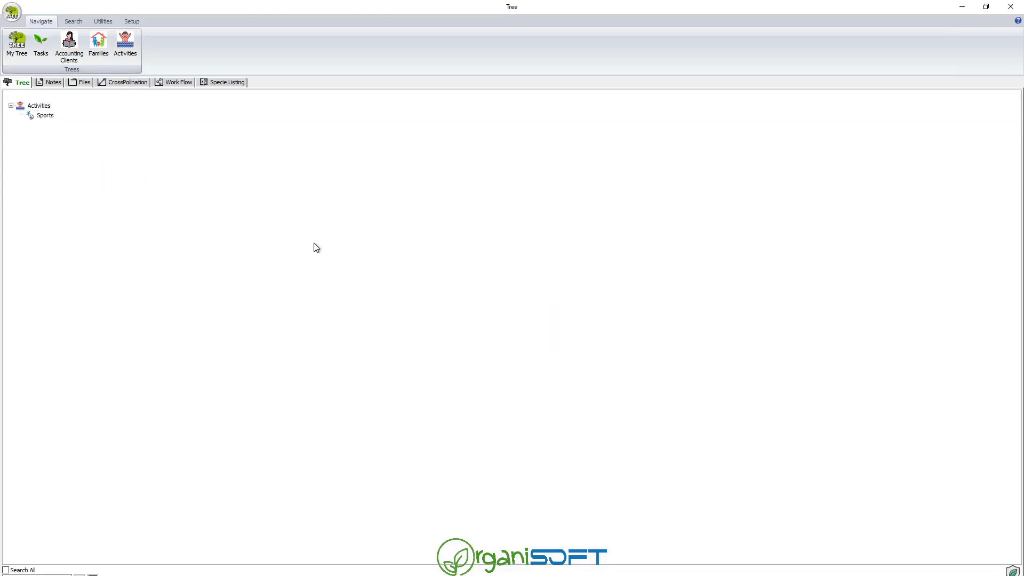
# Add a new type named Culture under the Activities root.
pyautogui.click(43, 106)
pyautogui.rightClick(42, 107)
pyautogui.moveTo(66, 112)
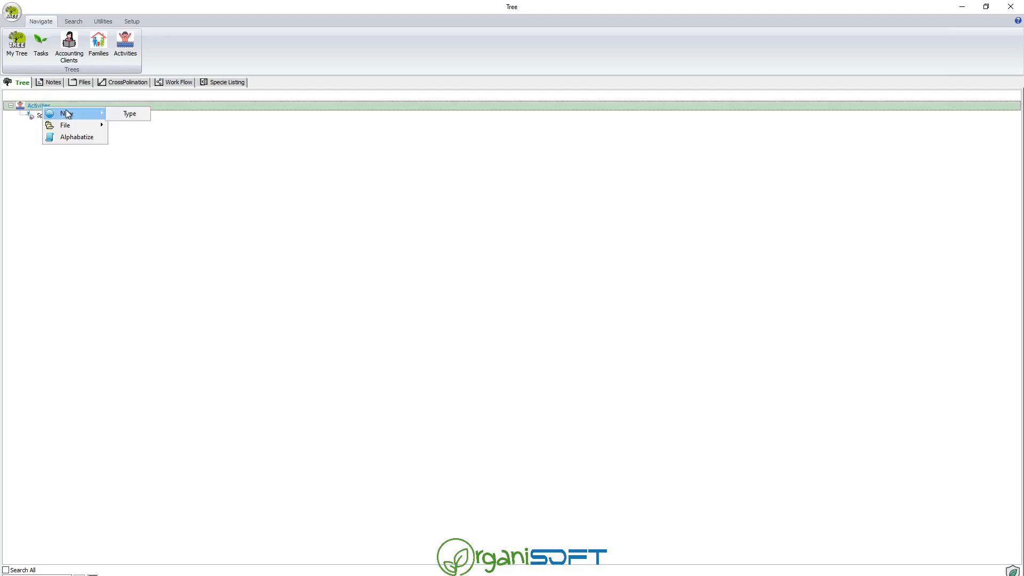
pyautogui.click(130, 114)
pyautogui.write('Culture')
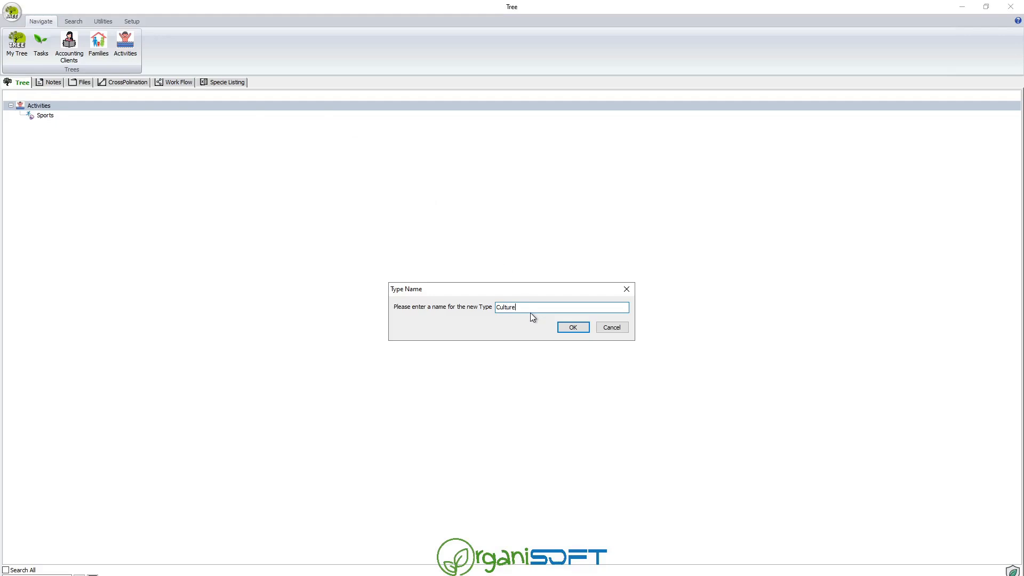
pyautogui.click(572, 328)
# Add a trial Swimming activity under the Sports type.
pyautogui.click(45, 115)
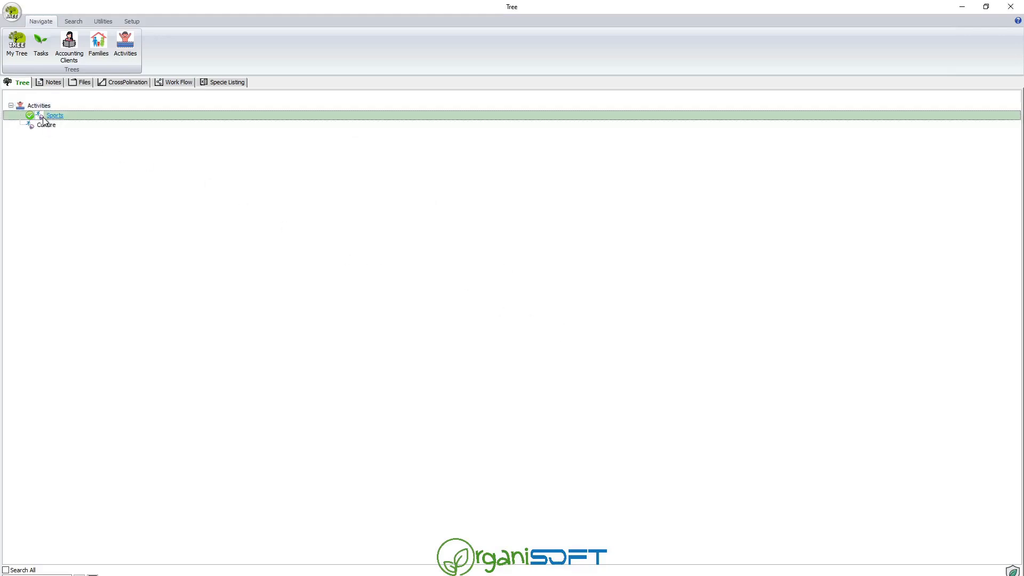
pyautogui.rightClick(43, 118)
pyautogui.click(96, 124)
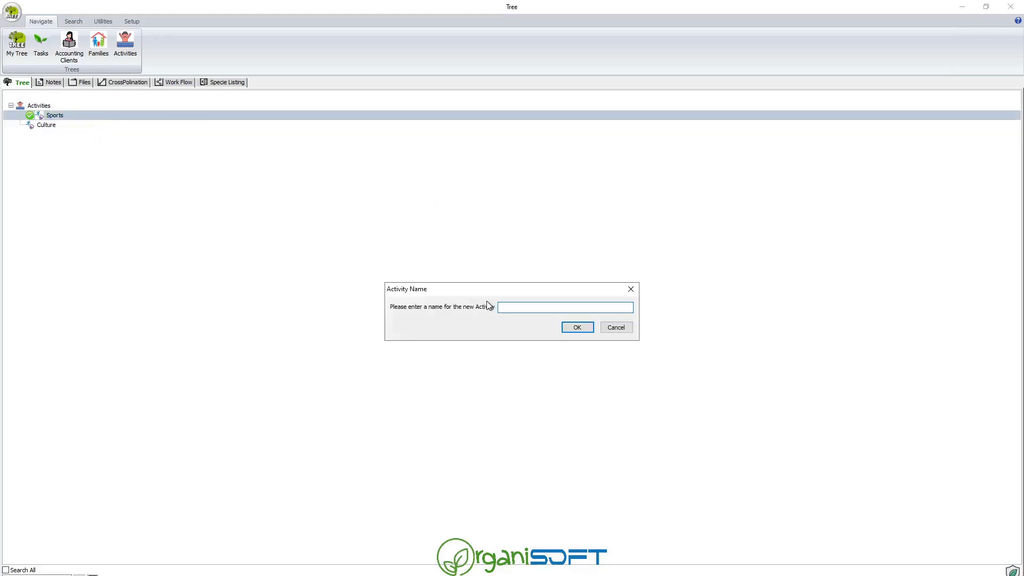
pyautogui.write('Swimming')
pyautogui.press('Return')
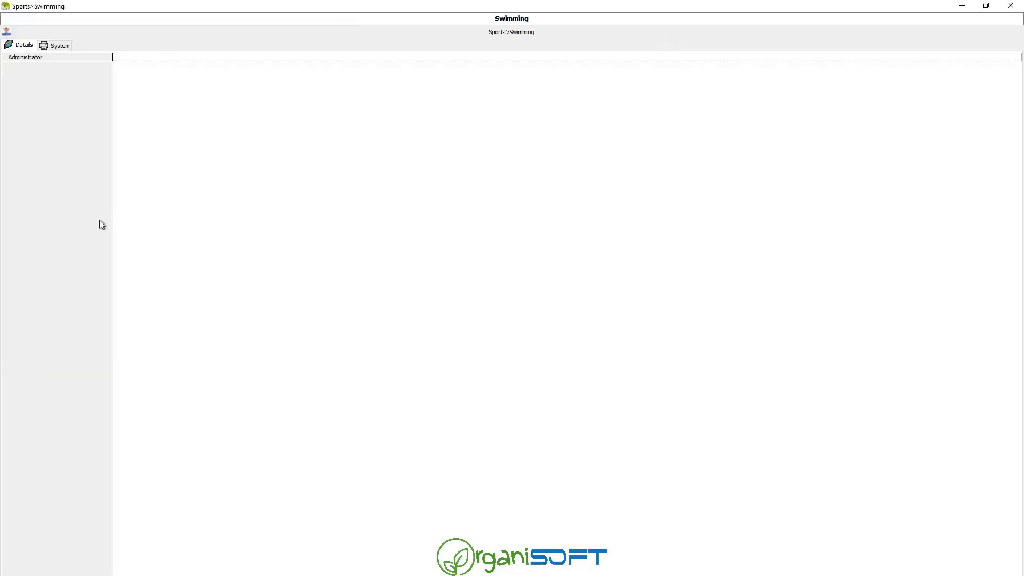
pyautogui.press('Escape')
# Delete the Swimming entry from Sports and confirm the removal.
pyautogui.rightClick(65, 116)
pyautogui.moveTo(100, 124)
pyautogui.press('Escape')
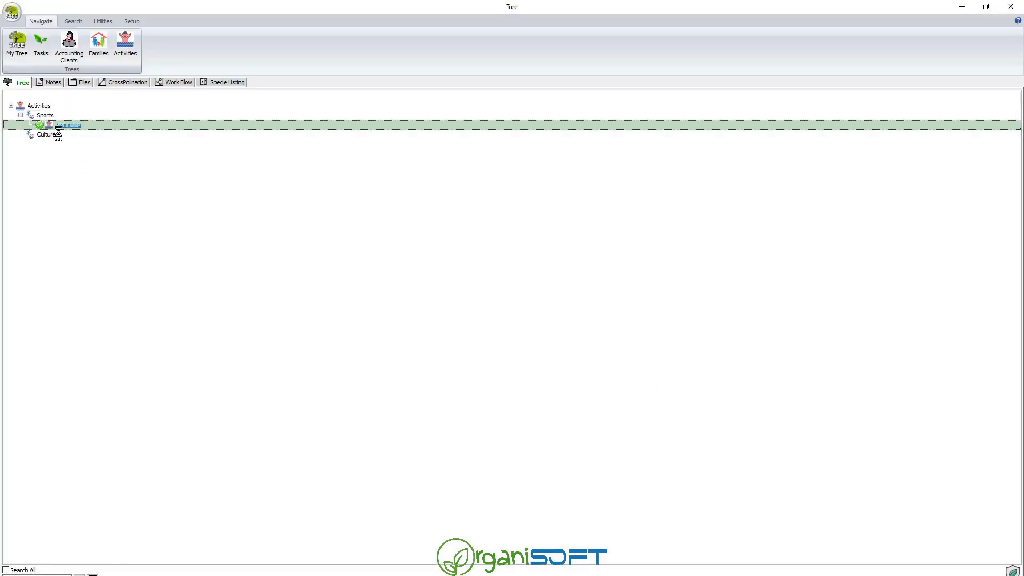
pyautogui.rightClick(49, 116)
pyautogui.moveTo(69, 123)
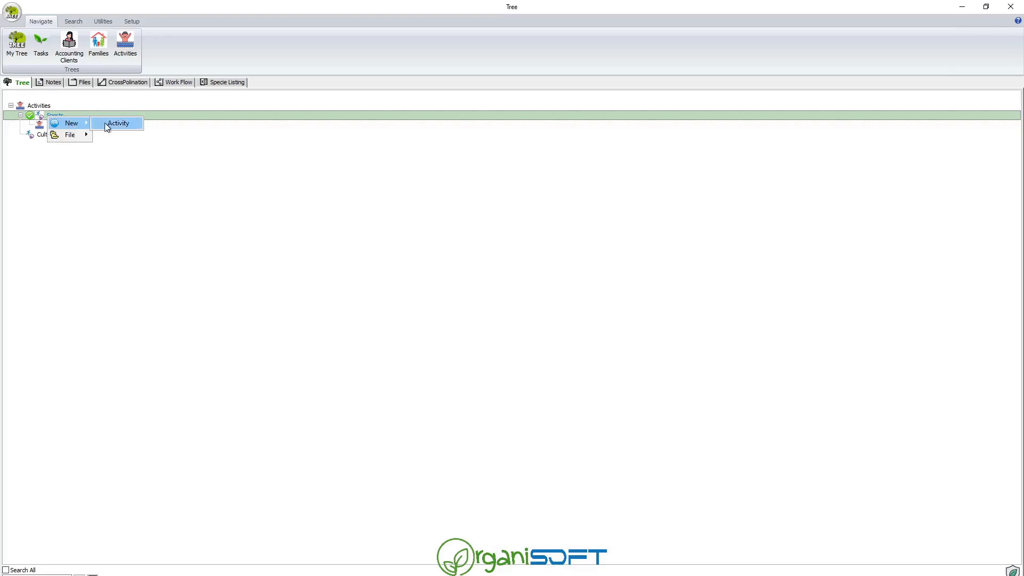
pyautogui.click(106, 126)
pyautogui.rightClick(64, 127)
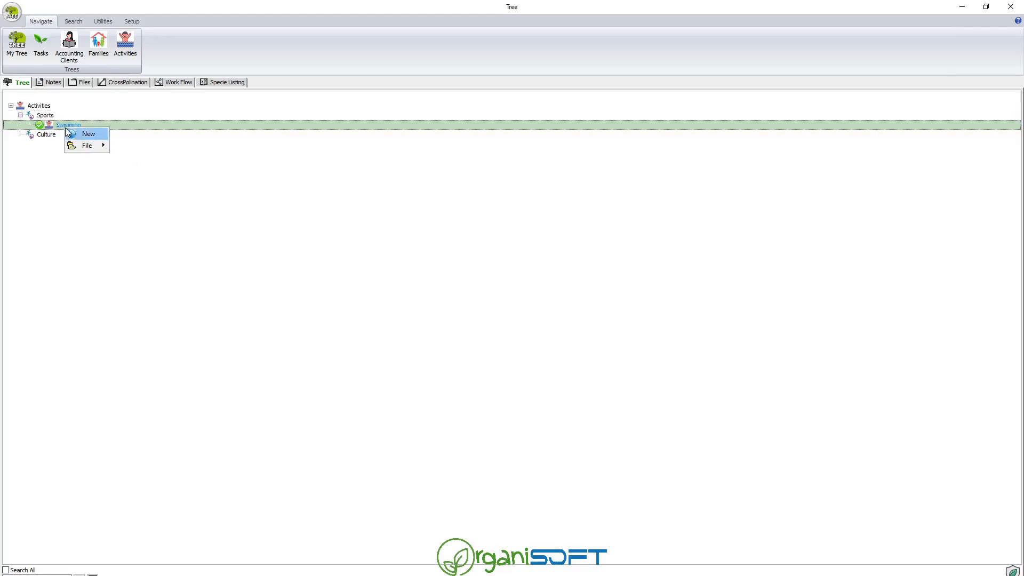
pyautogui.click(204, 194)
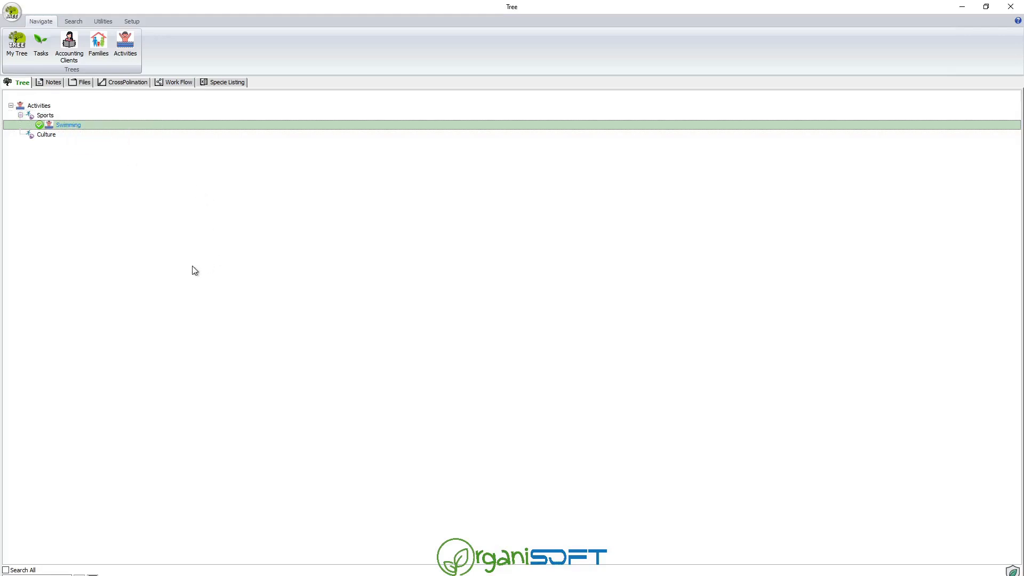
pyautogui.rightClick(70, 127)
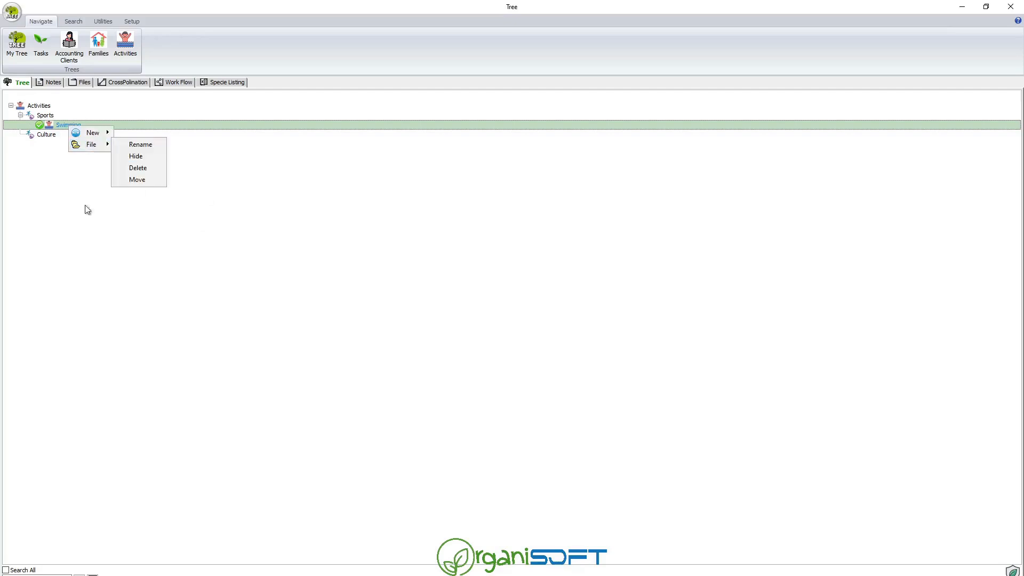
pyautogui.click(53, 125)
pyautogui.rightClick(53, 123)
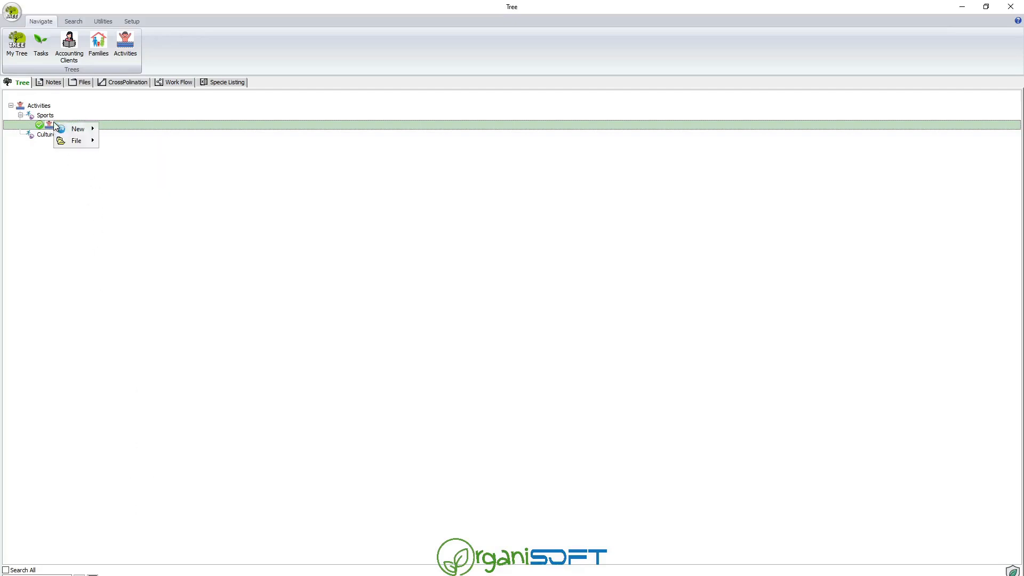
pyautogui.moveTo(99, 139)
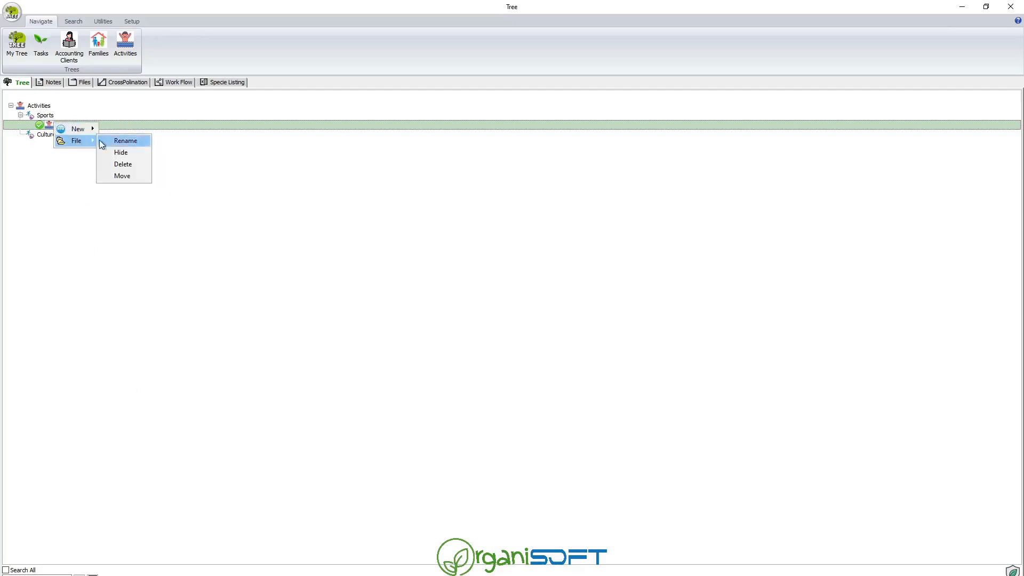
pyautogui.click(117, 168)
pyautogui.click(544, 334)
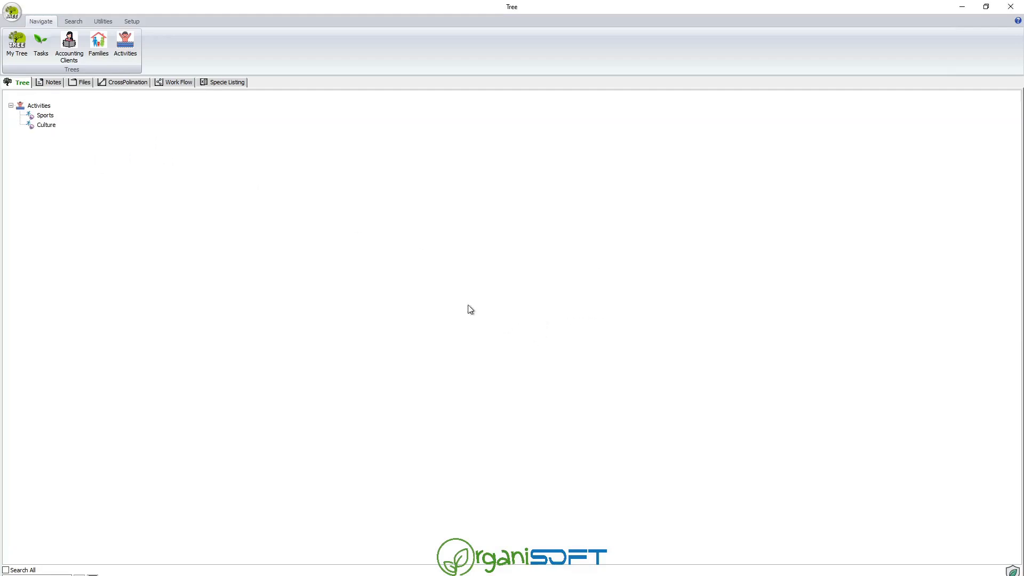
# Open the tree setup and the level setup for the Activities tree definition.
pyautogui.click(133, 21)
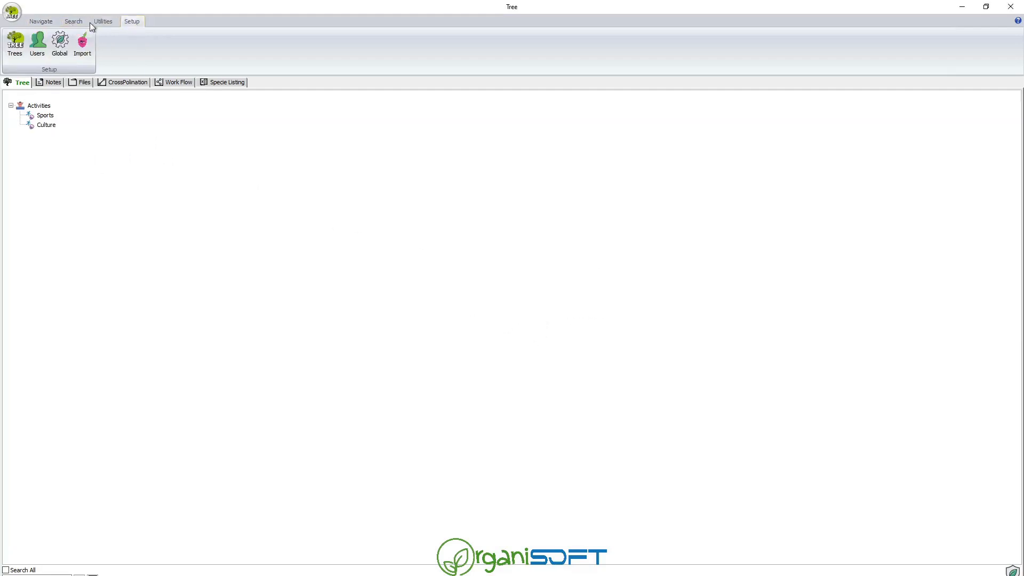
pyautogui.click(22, 48)
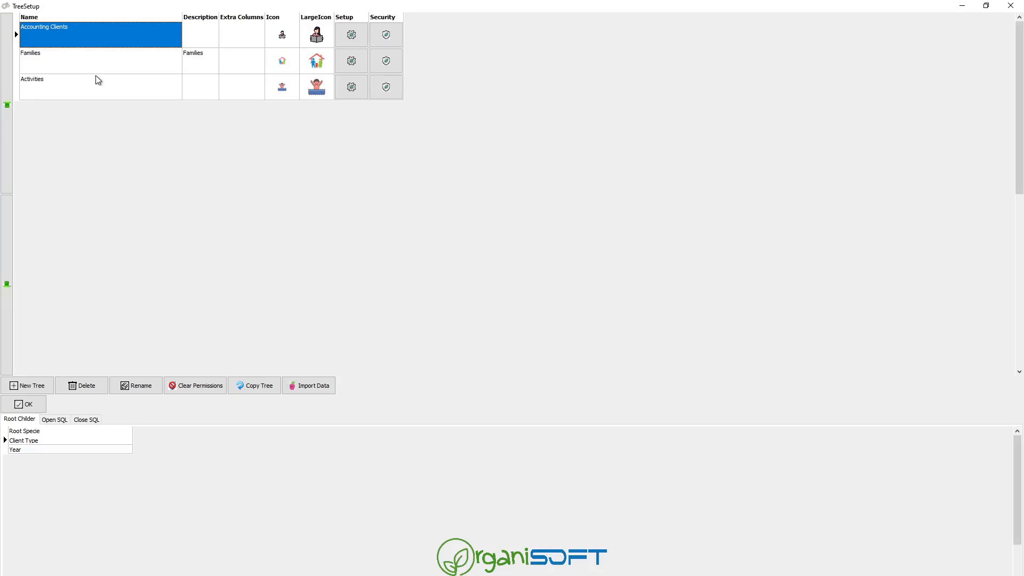
pyautogui.click(95, 78)
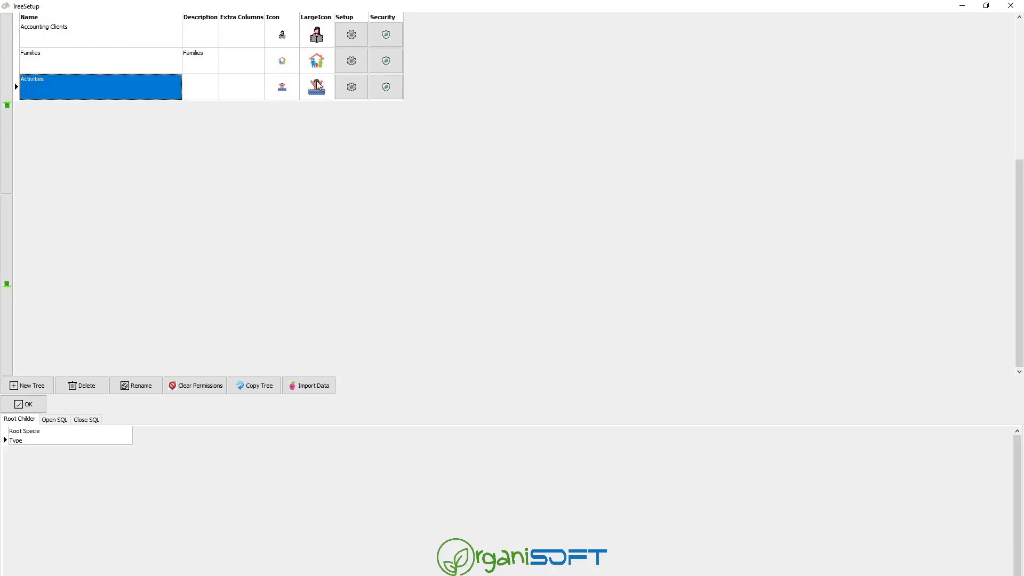
pyautogui.click(351, 87)
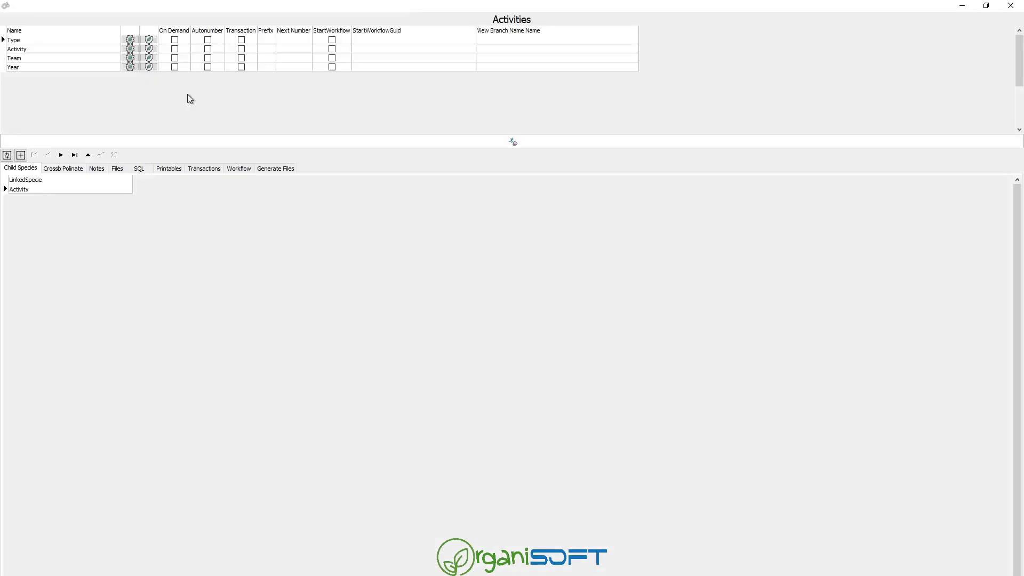
# Review the child levels and species for Activity, Year, Team and Type, then close both setup windows.
pyautogui.click(50, 50)
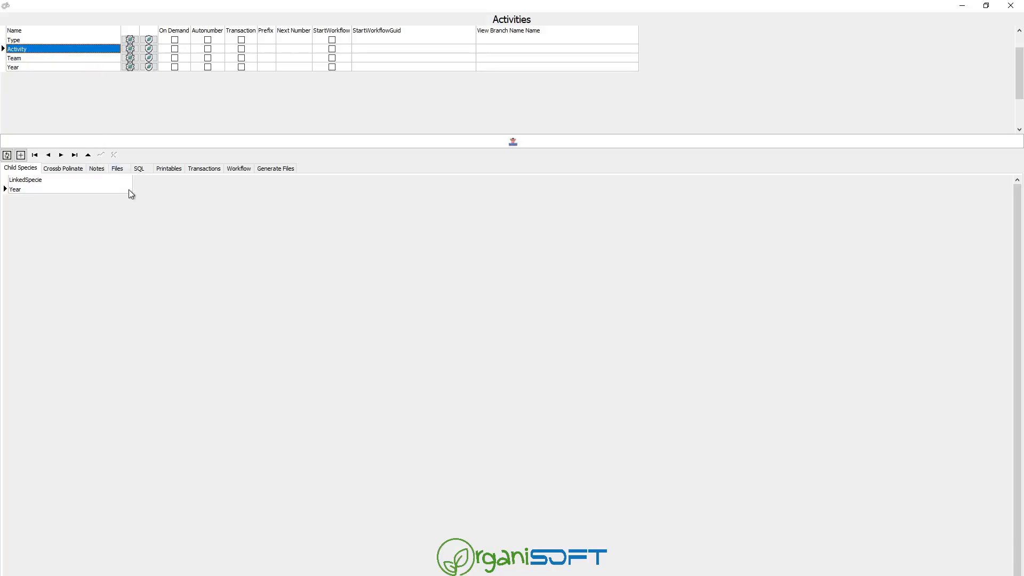
pyautogui.click(64, 67)
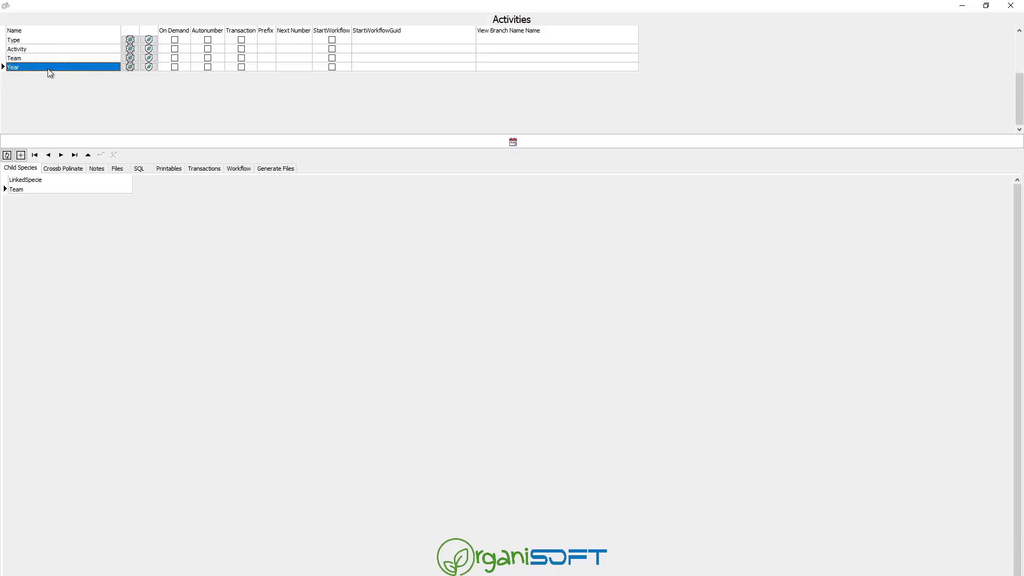
pyautogui.click(49, 59)
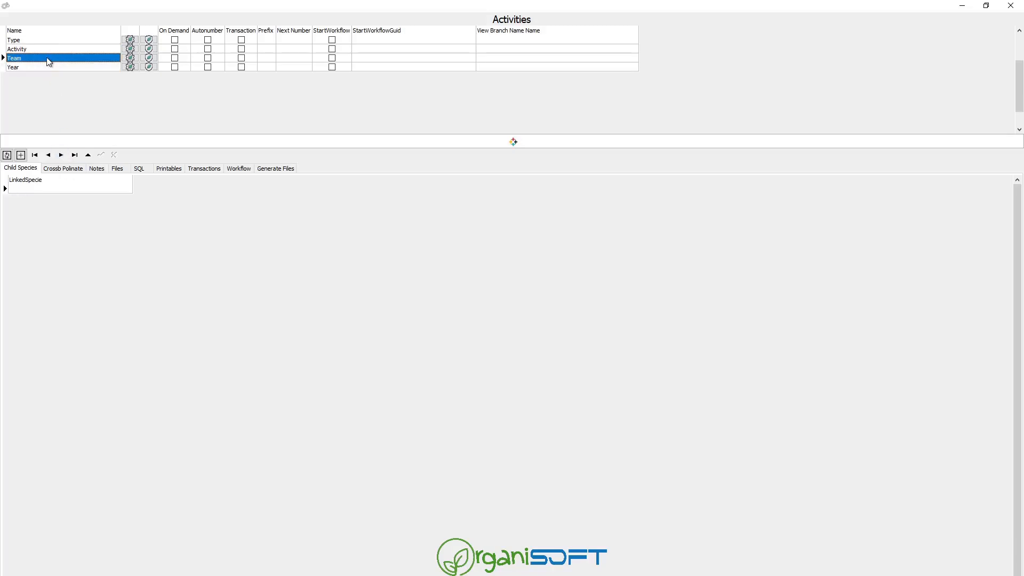
pyautogui.click(47, 43)
pyautogui.click(48, 52)
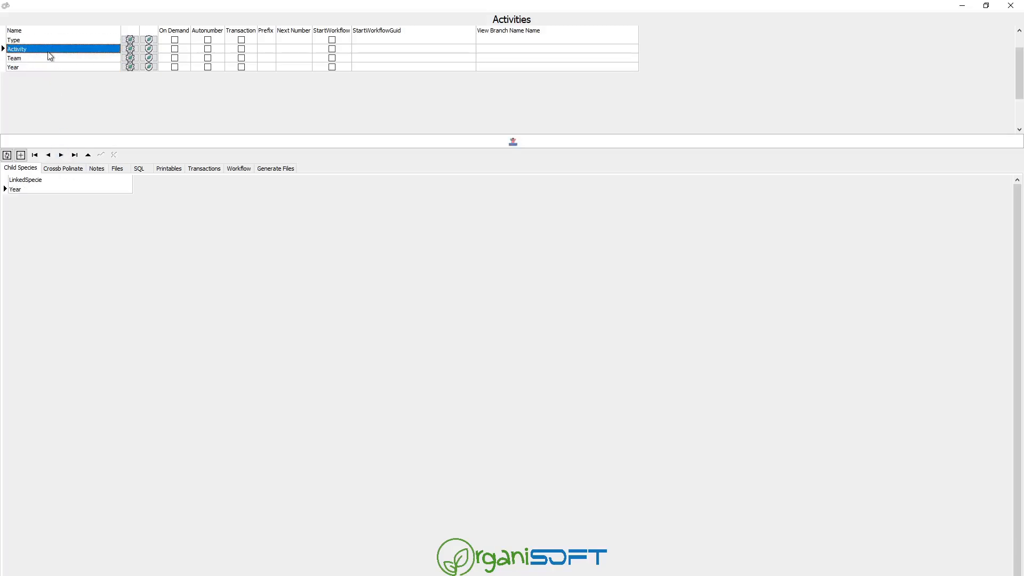
pyautogui.click(55, 41)
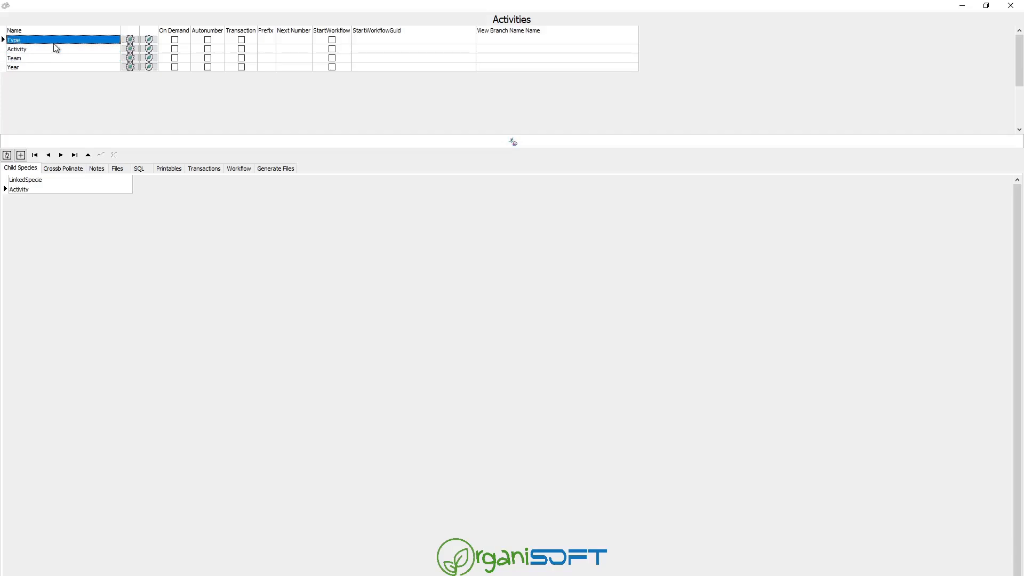
pyautogui.click(57, 50)
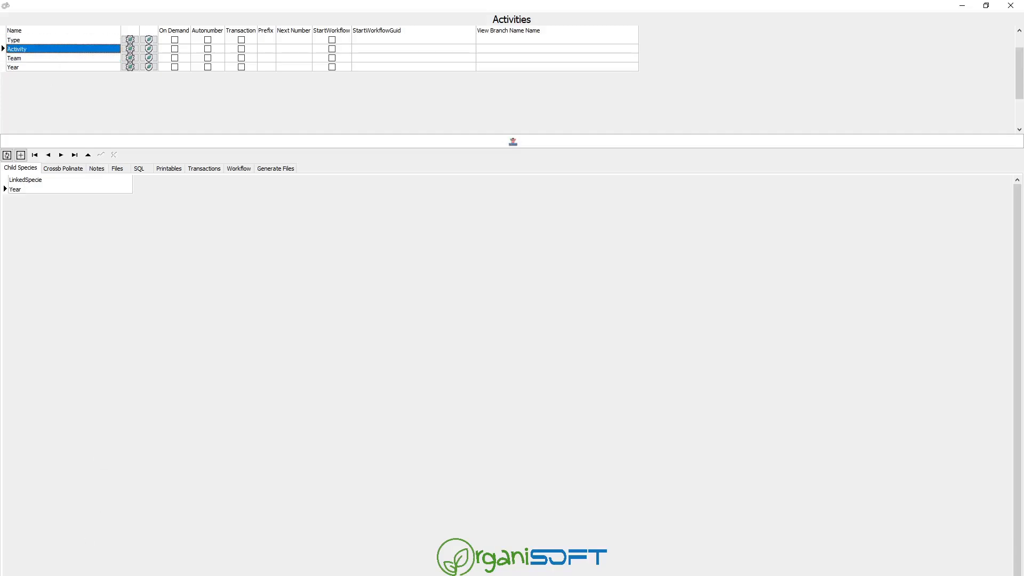
pyautogui.click(32, 575)
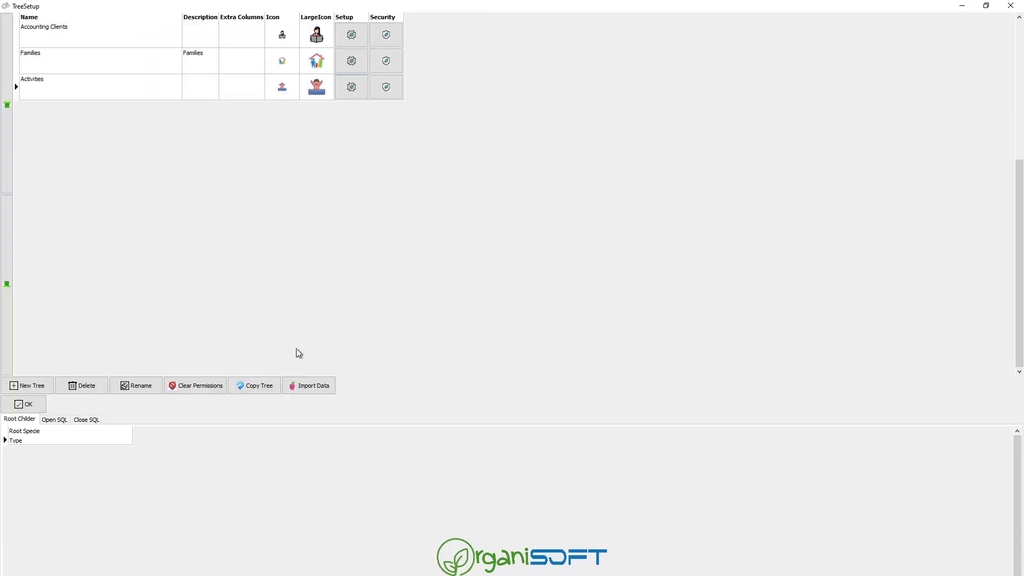
pyautogui.click(33, 404)
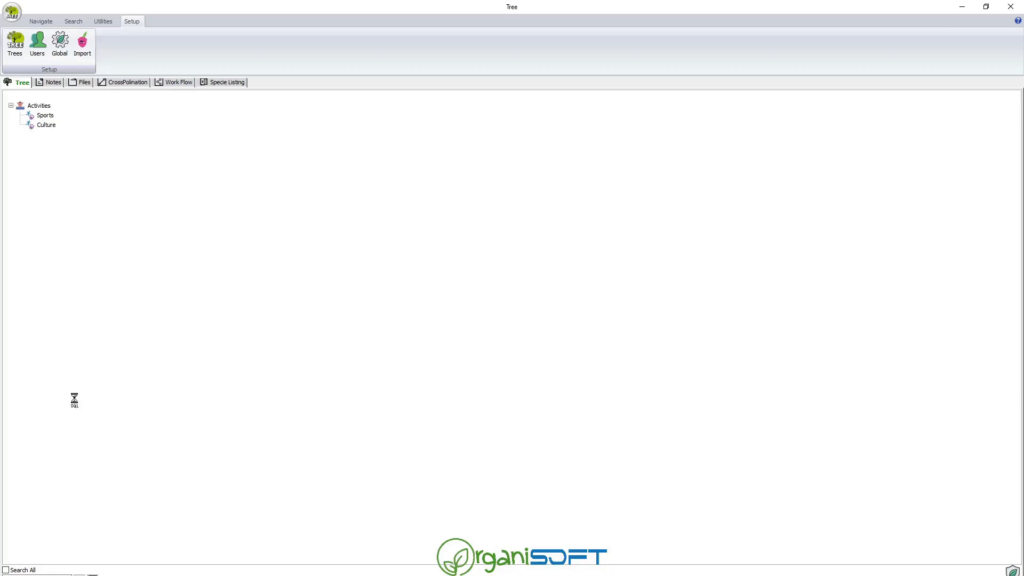
# Add a Swimming activity under Sports.
pyautogui.click(47, 116)
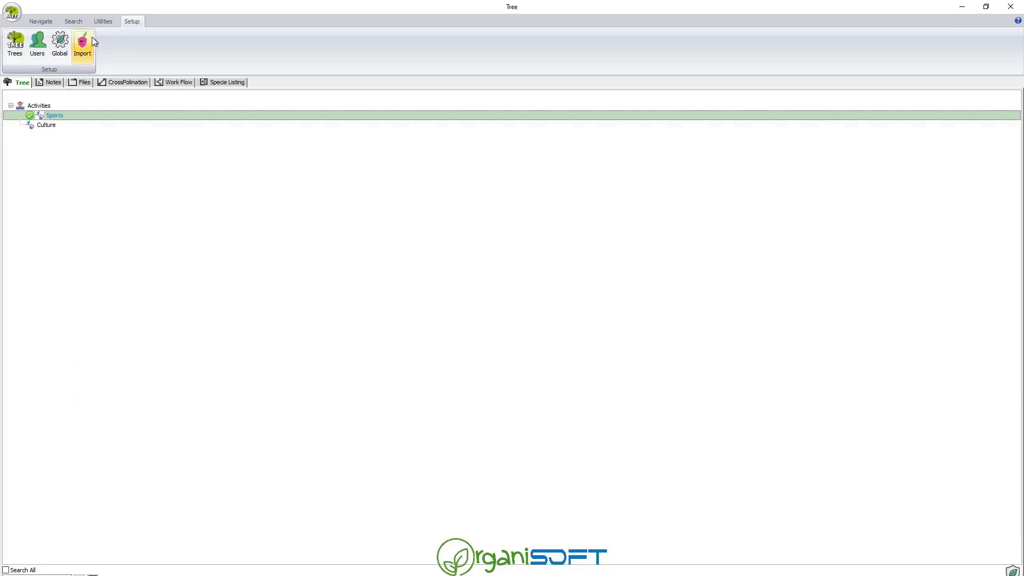
pyautogui.rightClick(54, 115)
pyautogui.moveTo(64, 120)
pyautogui.click(122, 118)
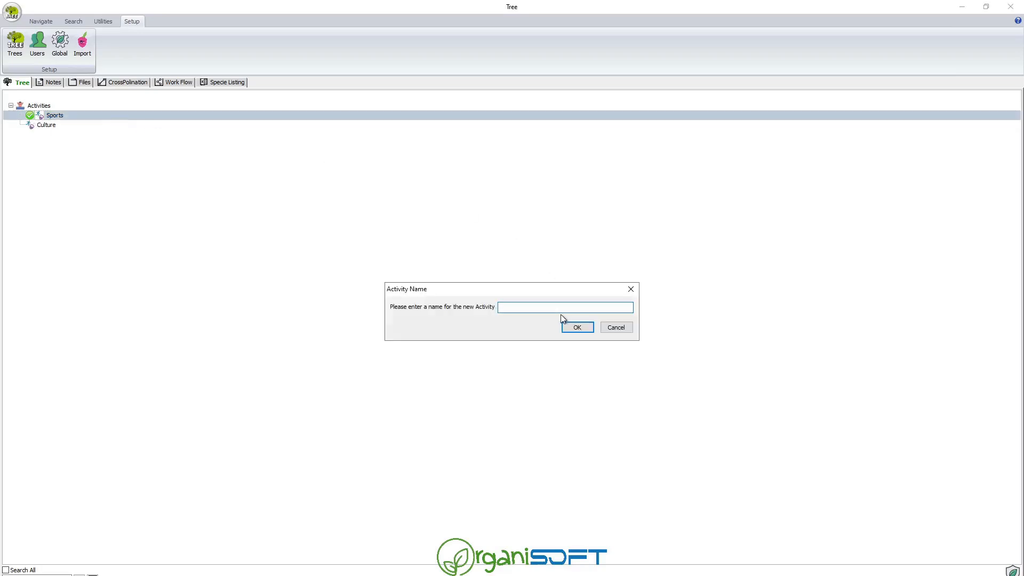
pyautogui.write('Swim')
pyautogui.click(578, 327)
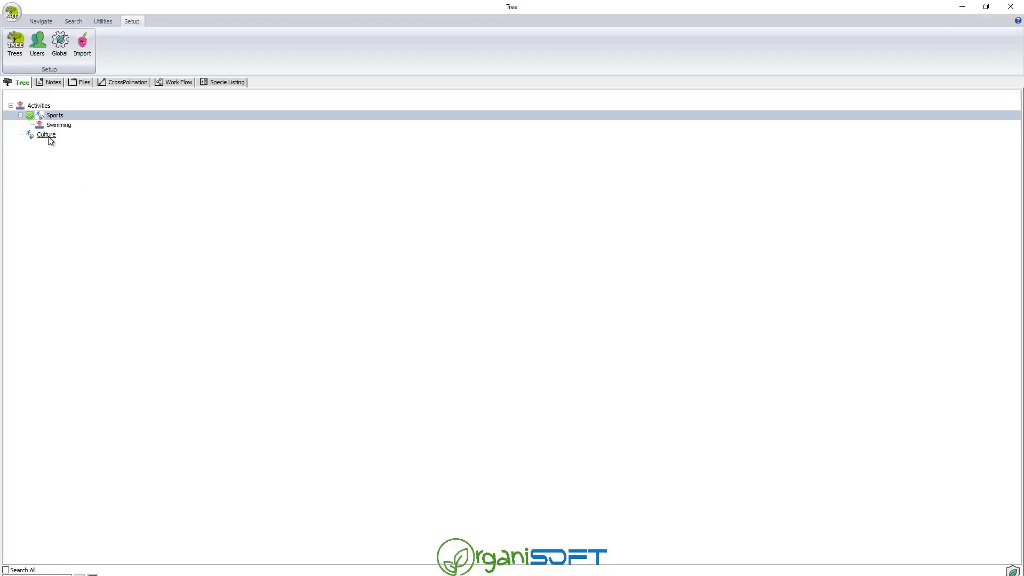
# Add a Choir activity under Culture.
pyautogui.rightClick(55, 137)
pyautogui.moveTo(80, 143)
pyautogui.click(116, 143)
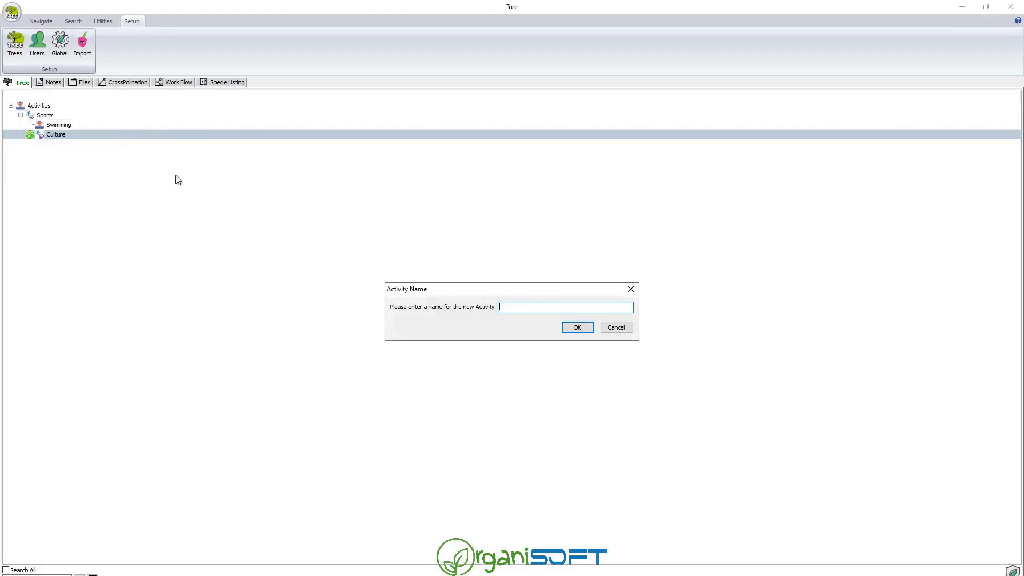
pyautogui.write('Choir')
pyautogui.click(587, 328)
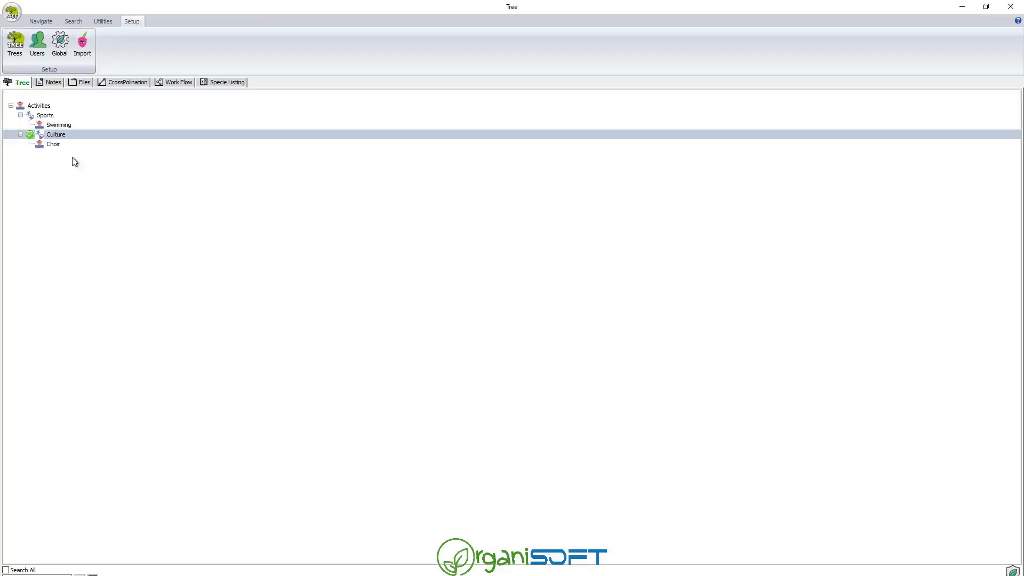
pyautogui.click(66, 127)
# Add a 2025 year under Swimming.
pyautogui.rightClick(66, 132)
pyautogui.moveTo(94, 136)
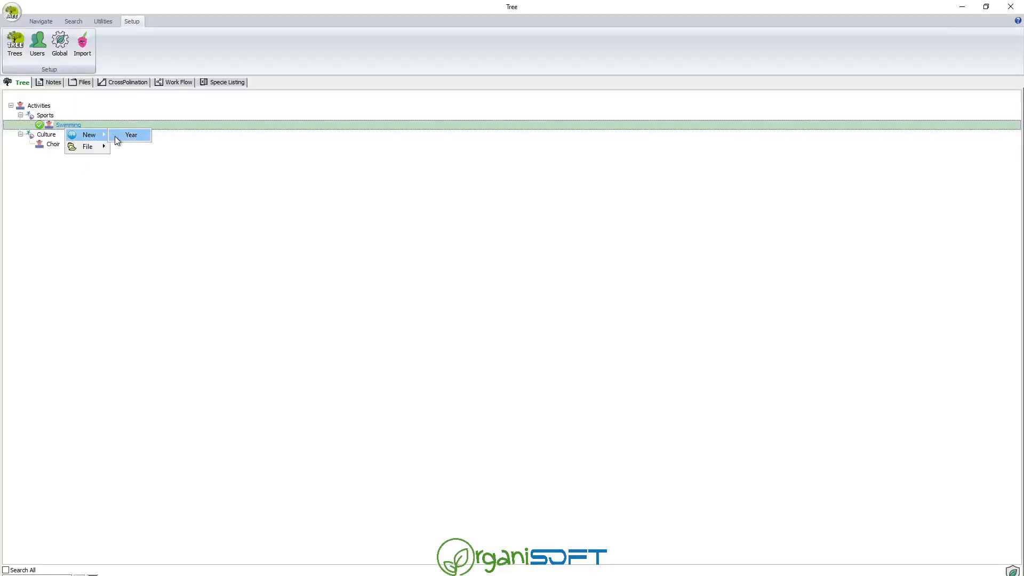
pyautogui.click(128, 135)
pyautogui.write('2')
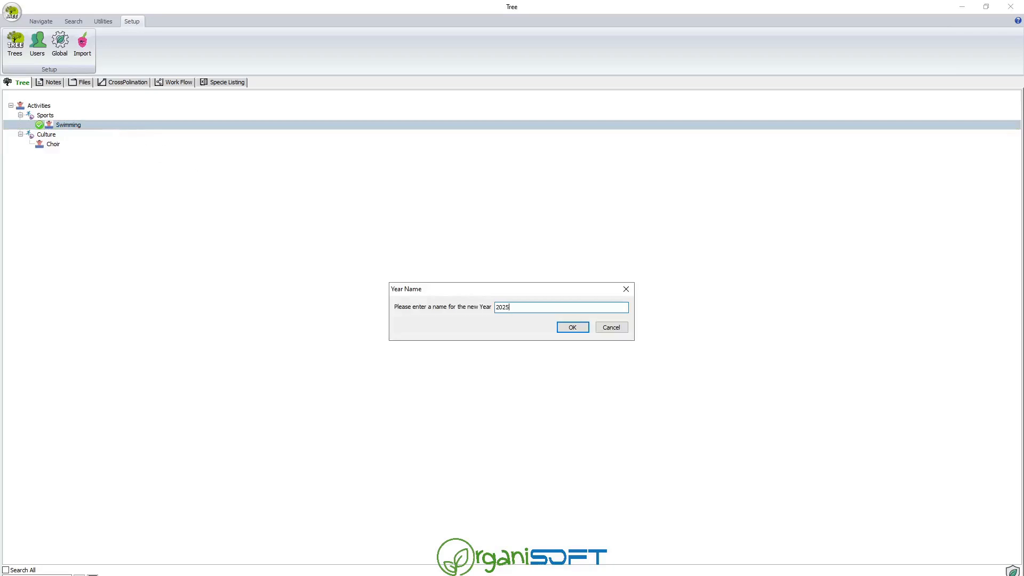
pyautogui.write('025')
pyautogui.press('Return')
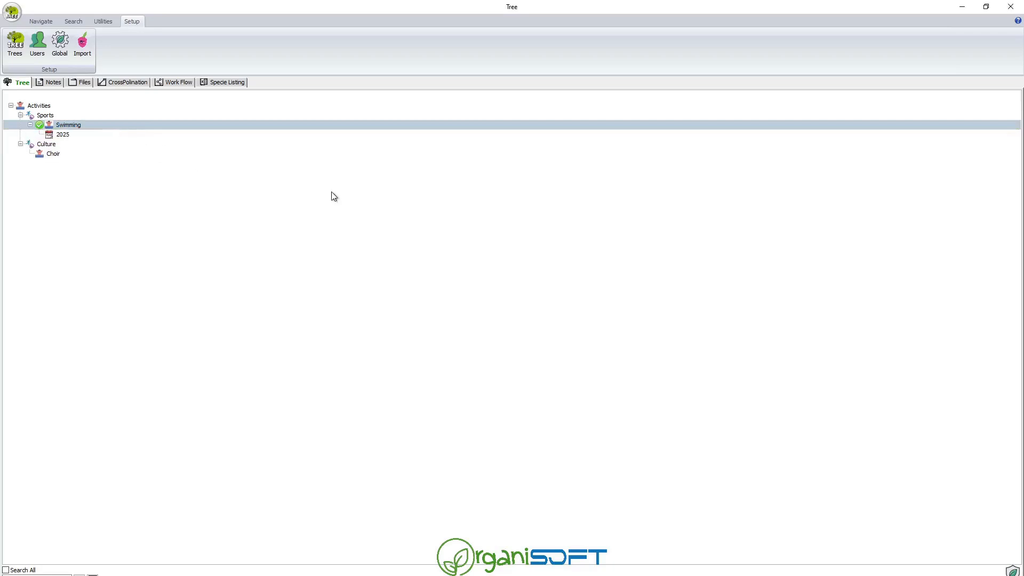
# Add a High School team under Swimming's 2025 year.
pyautogui.rightClick(75, 130)
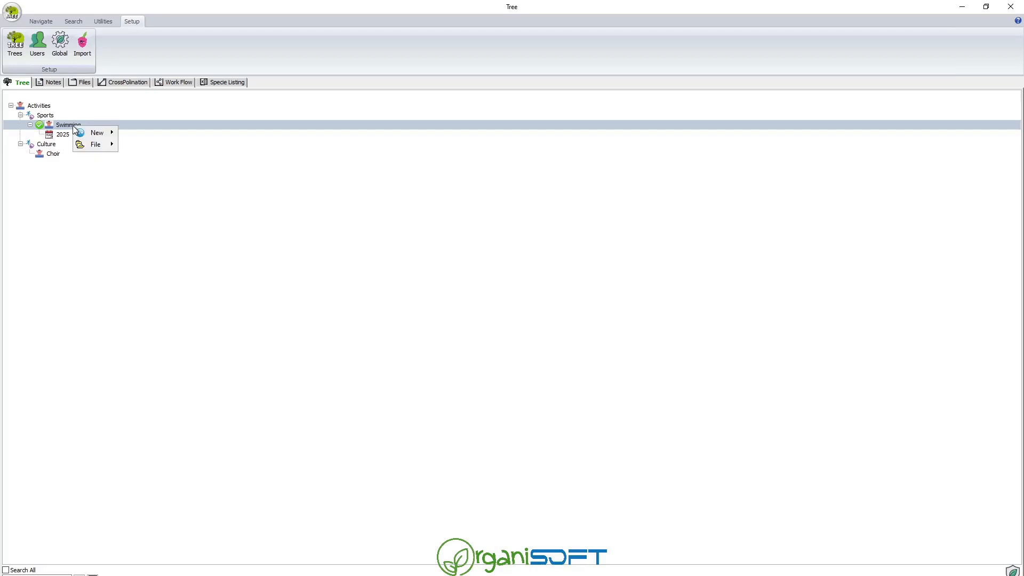
pyautogui.moveTo(105, 132)
pyautogui.click(143, 132)
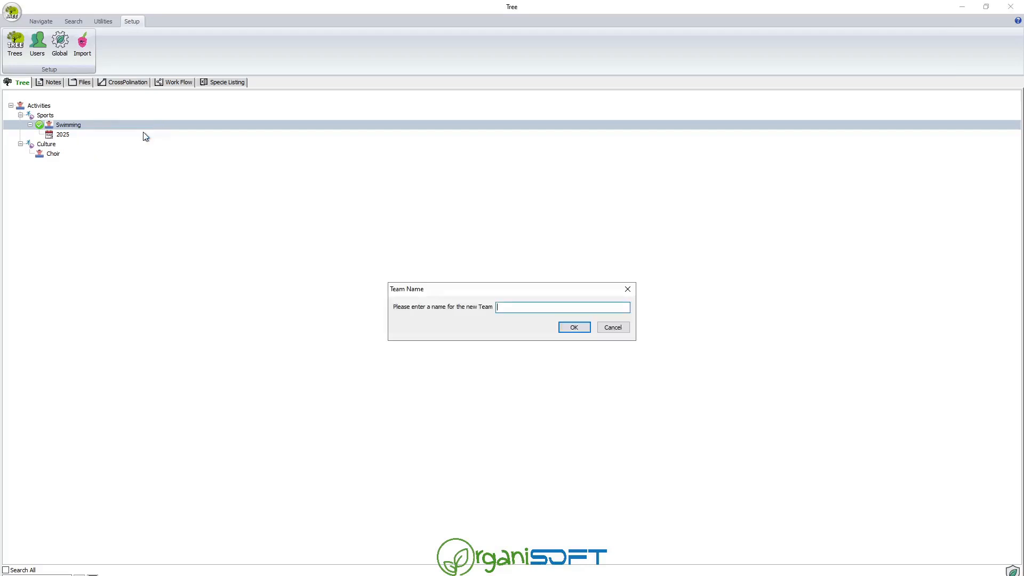
pyautogui.click(613, 327)
pyautogui.click(62, 137)
pyautogui.rightClick(62, 138)
pyautogui.moveTo(94, 146)
pyautogui.click(133, 144)
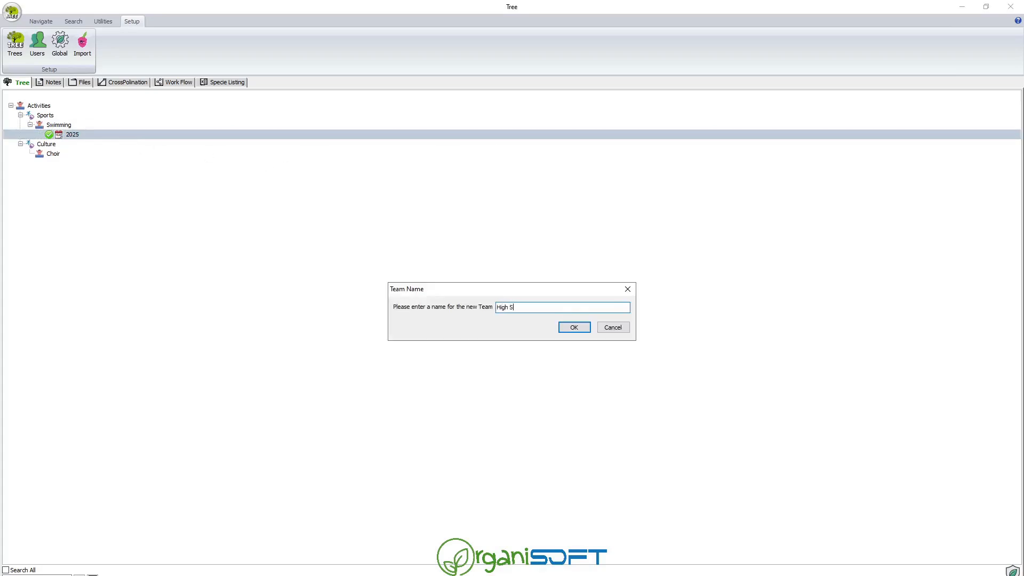
pyautogui.press('Return')
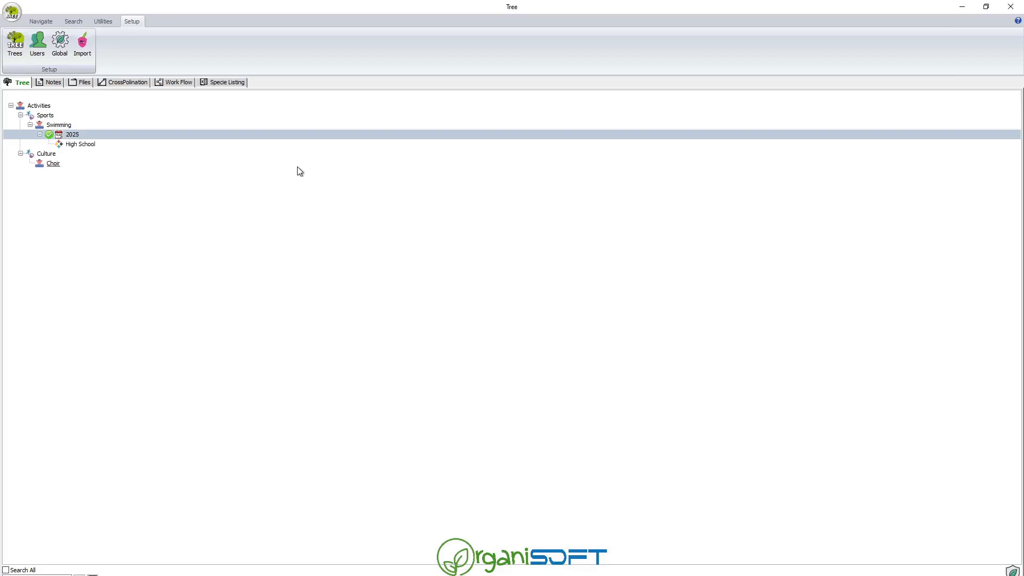
# Add a Primary School team under Swimming's 2025 year.
pyautogui.rightClick(74, 134)
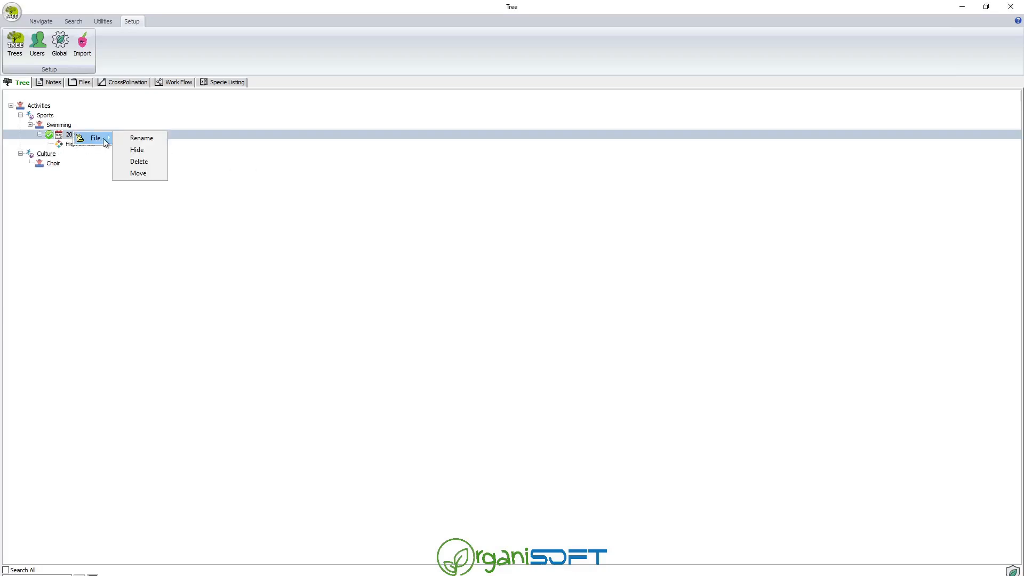
pyautogui.click(59, 134)
pyautogui.rightClick(58, 133)
pyautogui.moveTo(88, 139)
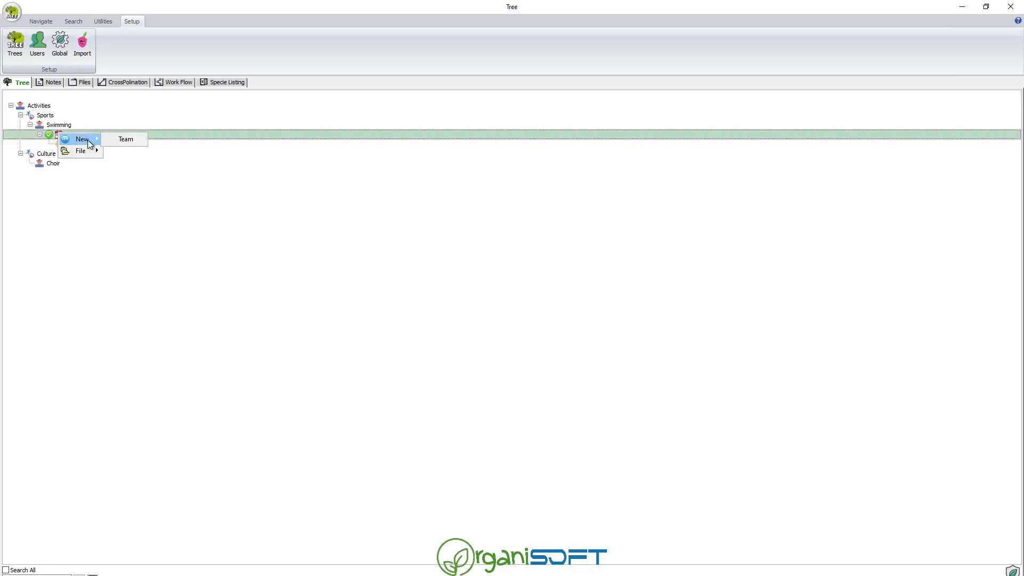
pyautogui.click(130, 140)
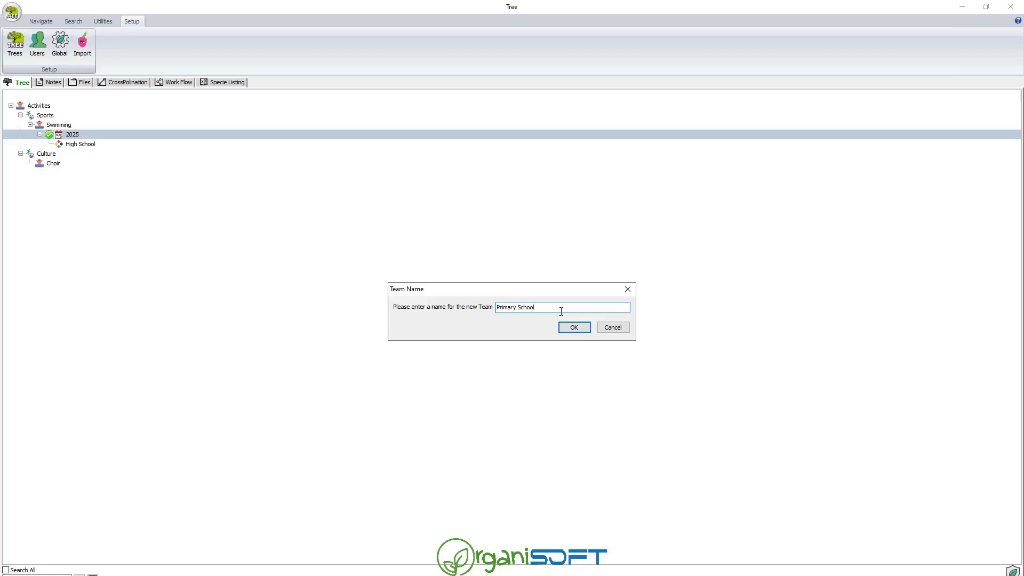
pyautogui.click(573, 329)
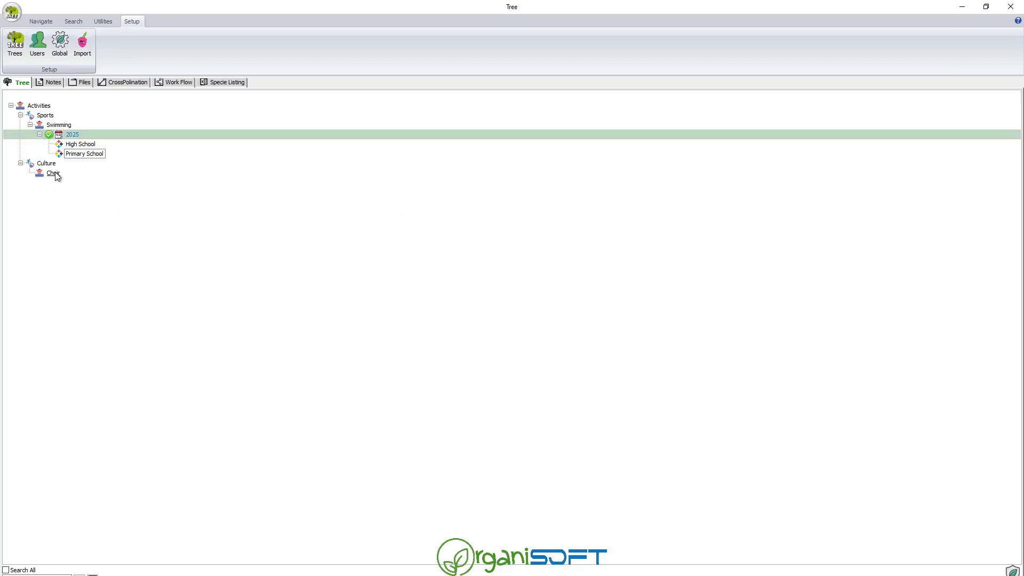
# Add a 2025 year under the Choir activity.
pyautogui.click(53, 173)
pyautogui.rightClick(56, 172)
pyautogui.moveTo(88, 184)
pyautogui.click(127, 179)
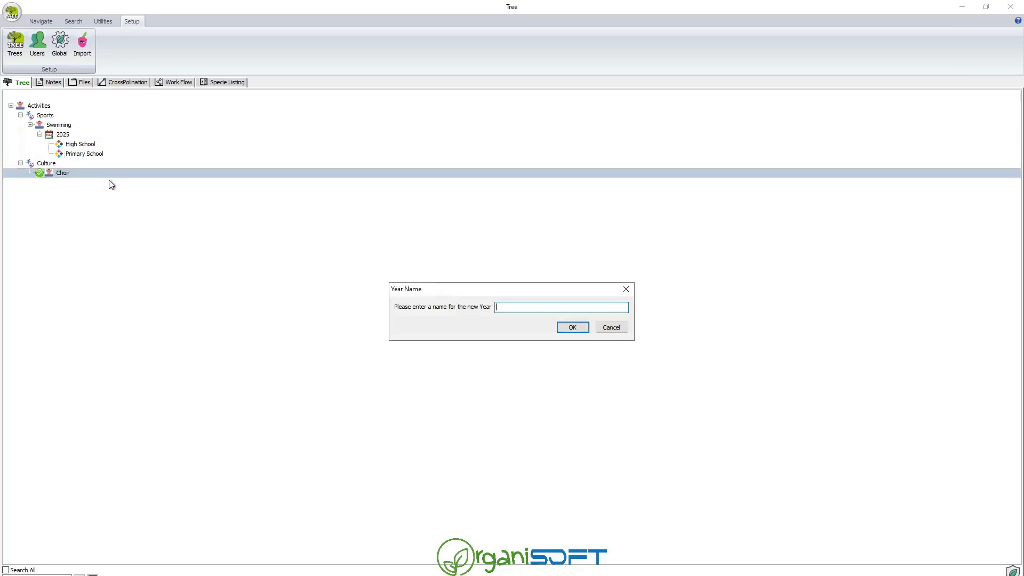
pyautogui.write('2025')
pyautogui.click(574, 328)
# Add a Senior team under Choir's 2025 year.
pyautogui.click(59, 184)
pyautogui.rightClick(59, 184)
pyautogui.moveTo(79, 191)
pyautogui.click(113, 192)
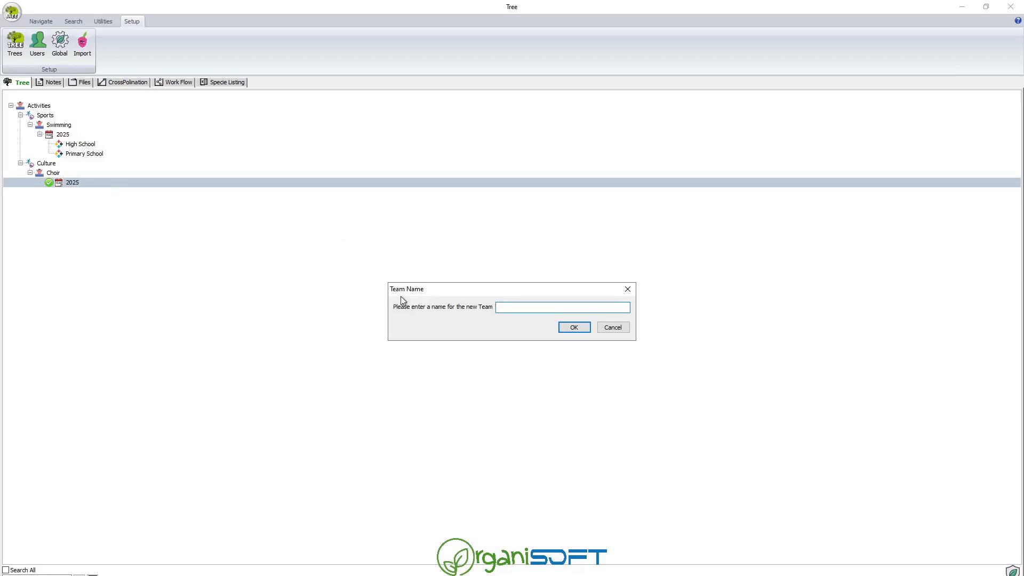
pyautogui.write('Senior')
pyautogui.press('Return')
# Add a Junior team under Choir's 2025 year.
pyautogui.rightClick(76, 183)
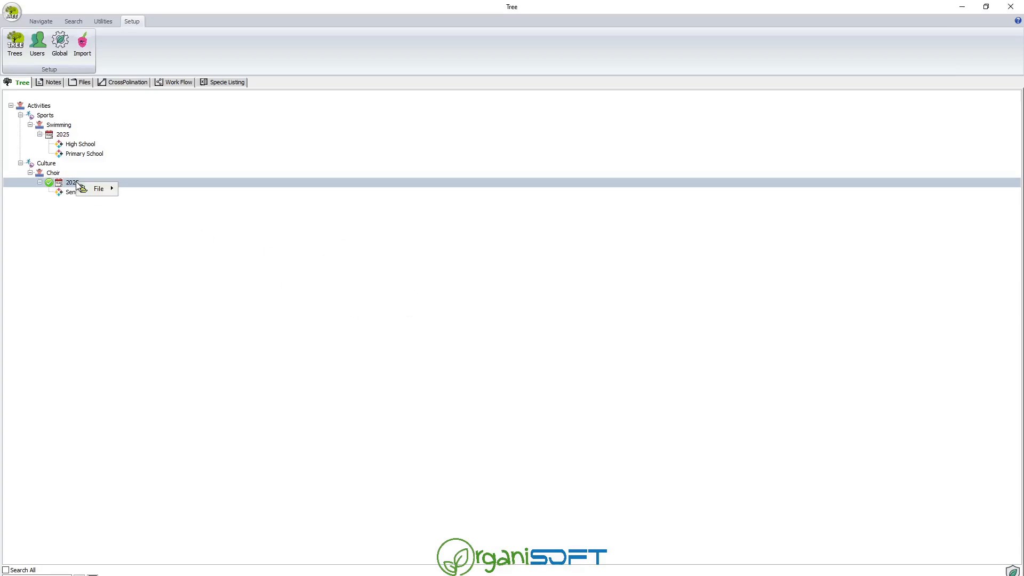
pyautogui.moveTo(100, 190)
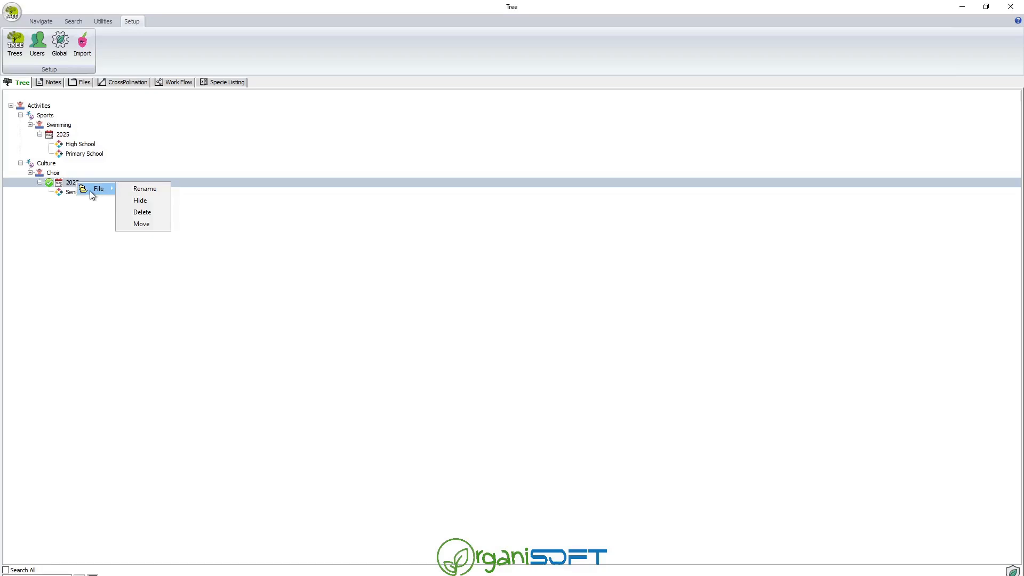
pyautogui.click(72, 183)
pyautogui.rightClick(65, 184)
pyautogui.moveTo(85, 192)
pyautogui.click(131, 193)
pyautogui.write('Junior')
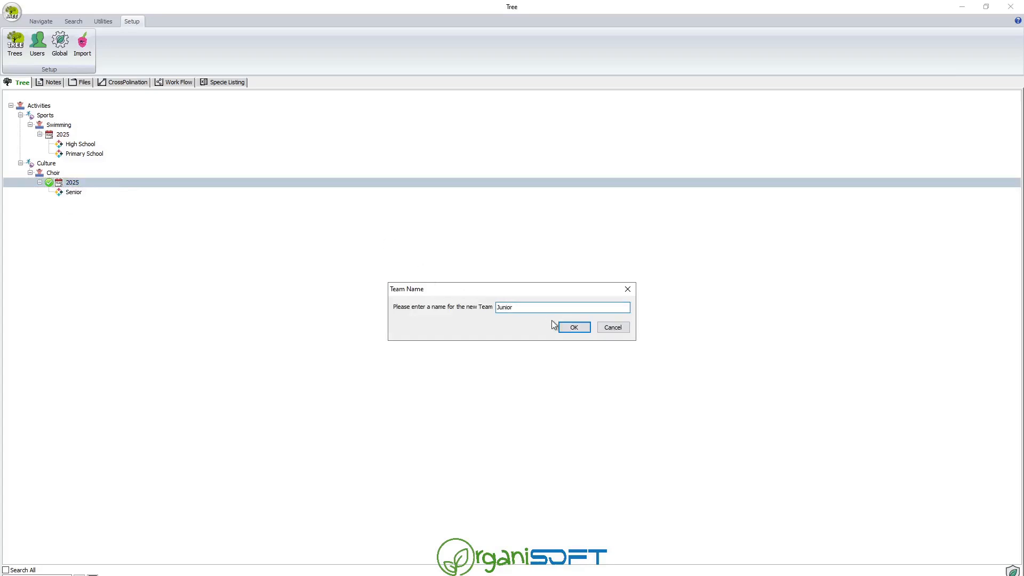
pyautogui.click(571, 328)
pyautogui.click(45, 117)
pyautogui.rightClick(47, 117)
# Add a Rugby activity under Sports with a 2025 year beneath it.
pyautogui.moveTo(90, 125)
pyautogui.click(130, 124)
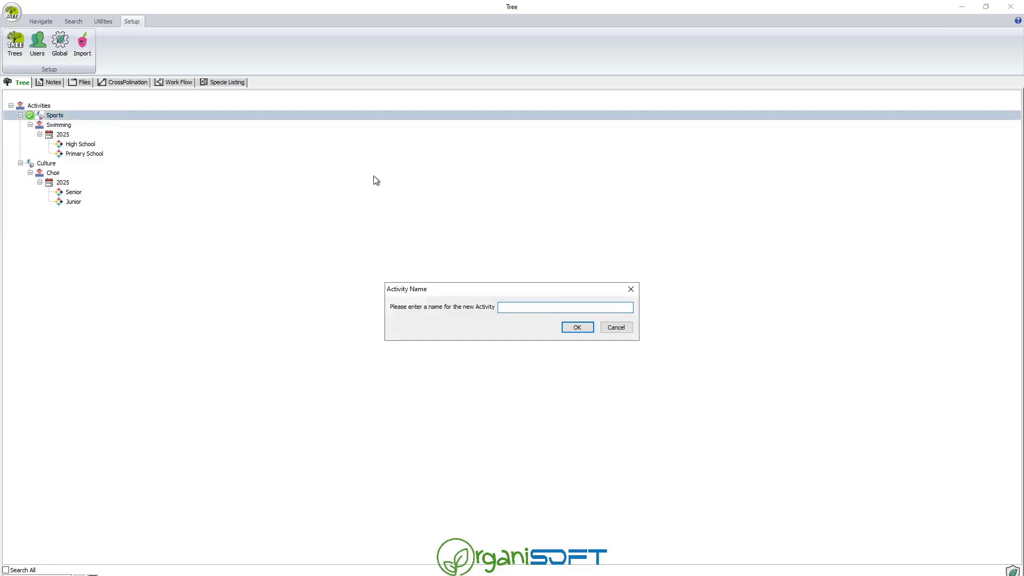
pyautogui.write('Rugby')
pyautogui.press('Return')
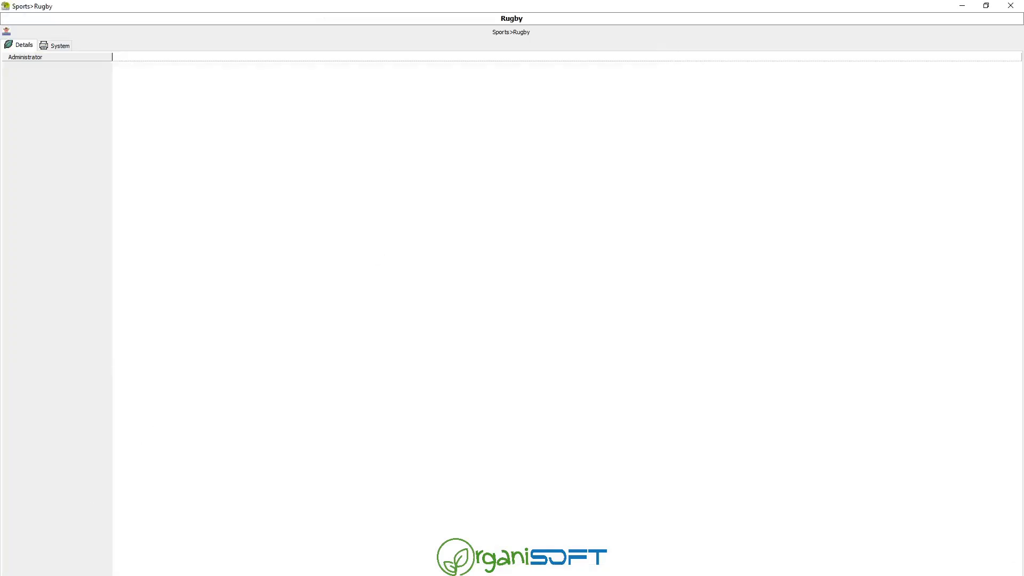
pyautogui.click(56, 164)
pyautogui.rightClick(58, 166)
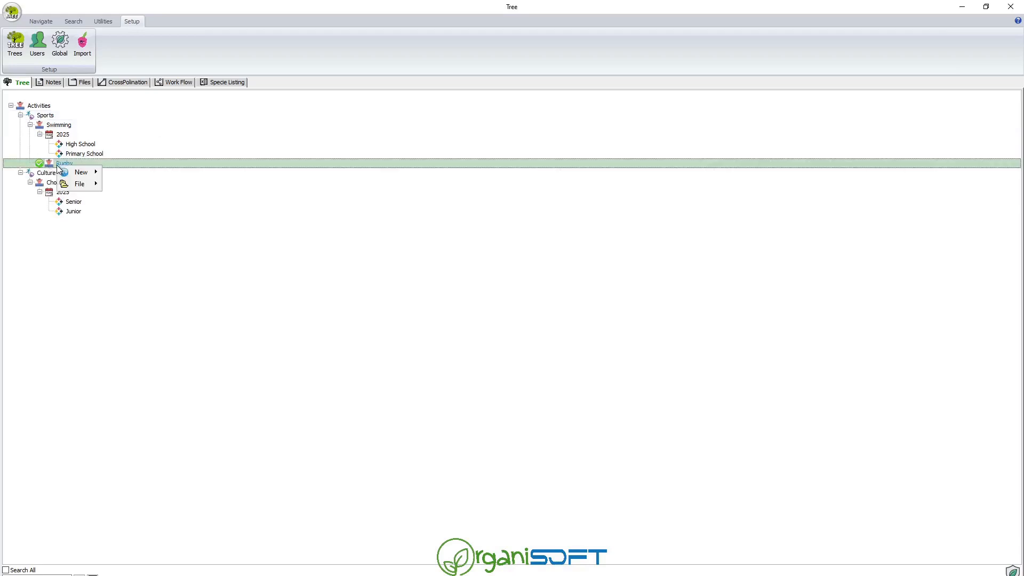
pyautogui.click(112, 174)
pyautogui.write('202')
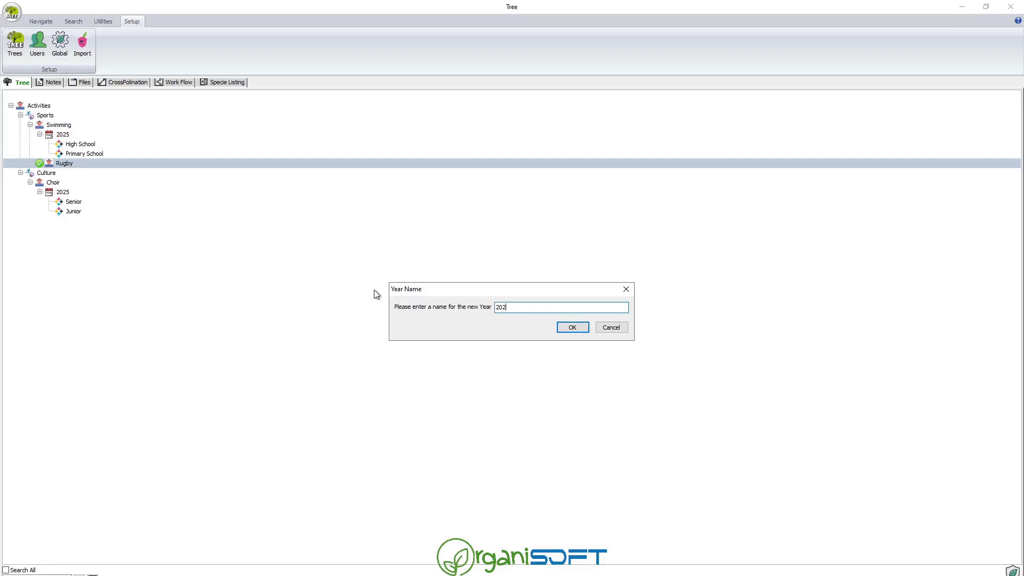
pyautogui.write('5')
pyautogui.press('Return')
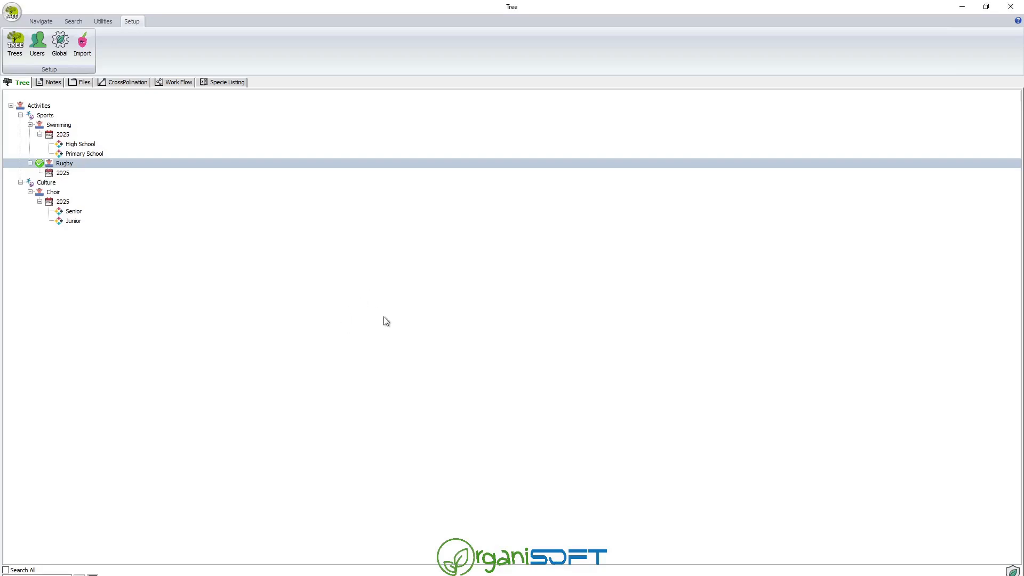
# Add teams o/9 and o/10 under Rugby's 2025 year.
pyautogui.rightClick(60, 173)
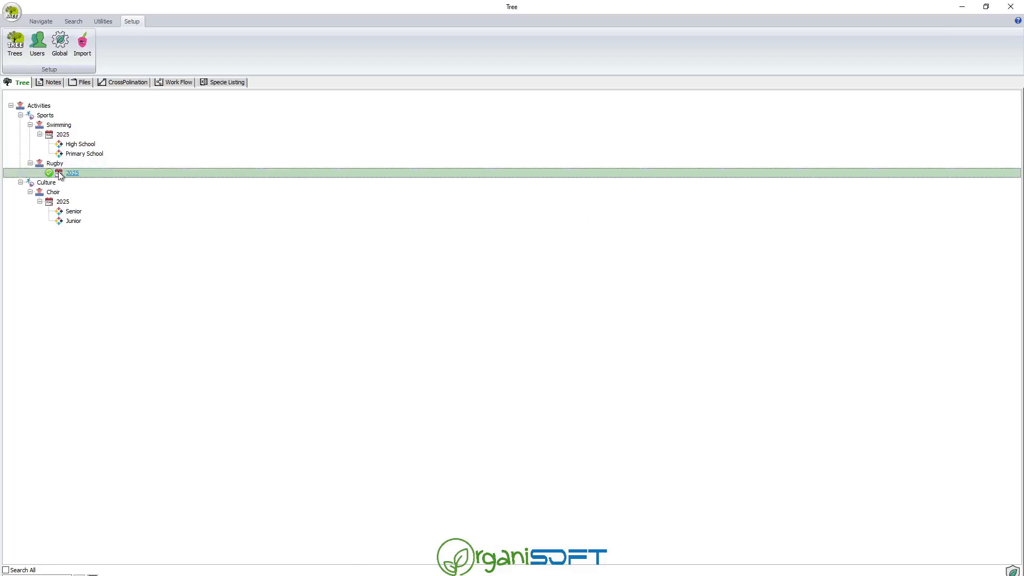
pyautogui.moveTo(82, 181)
pyautogui.click(119, 180)
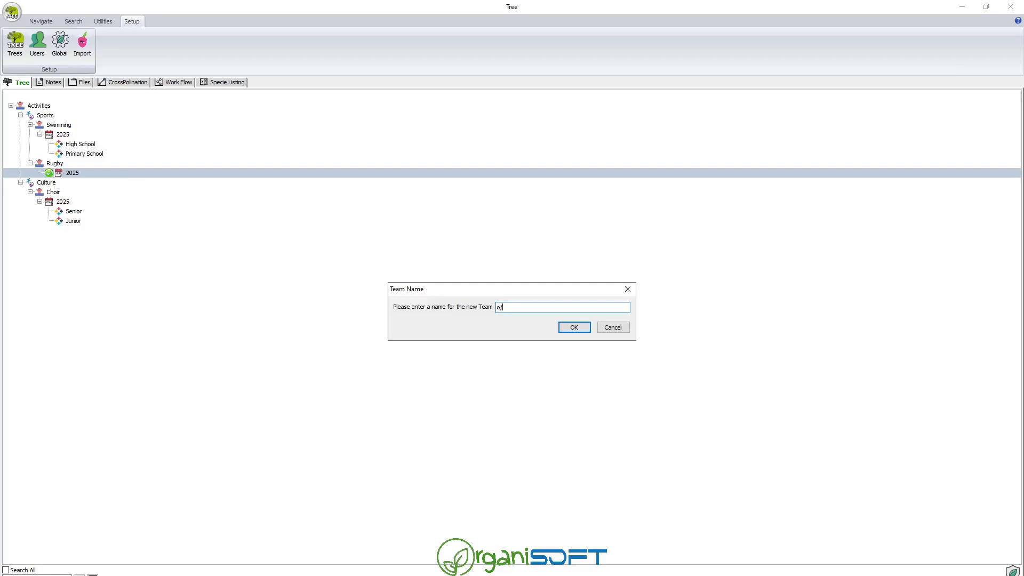
pyautogui.press('Return')
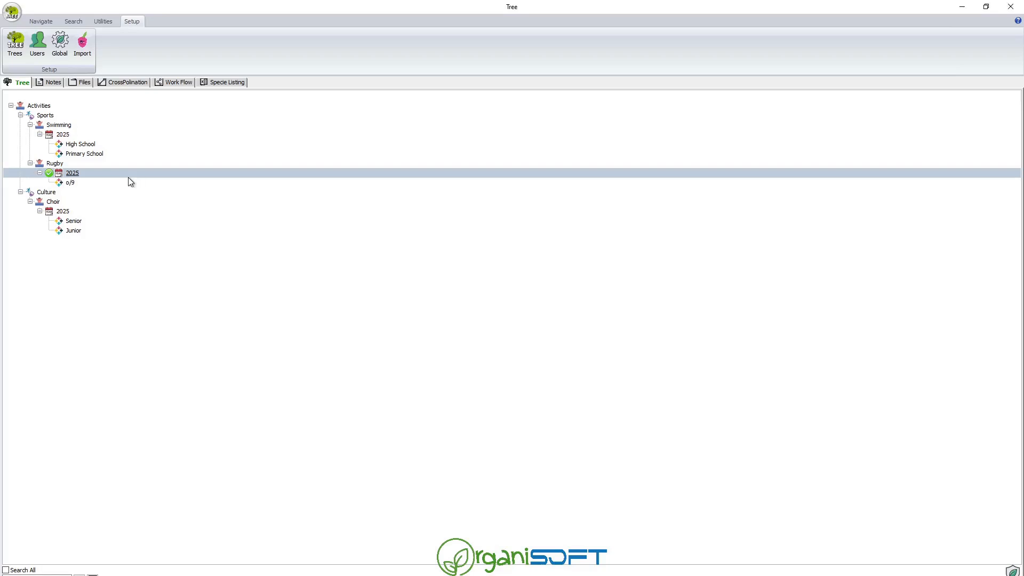
pyautogui.rightClick(75, 175)
pyautogui.moveTo(97, 184)
pyautogui.click(142, 180)
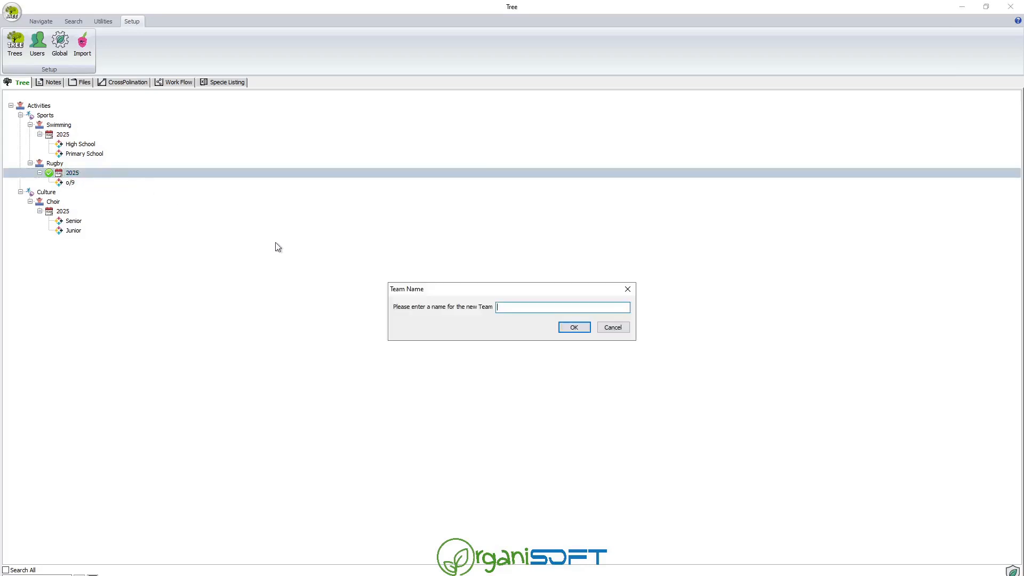
pyautogui.write('o.')
pyautogui.click(570, 328)
# Add teams o/11 and Second under Rugby's 2025 year.
pyautogui.rightClick(79, 179)
pyautogui.rightClick(81, 178)
pyautogui.moveTo(81, 178)
pyautogui.click(131, 179)
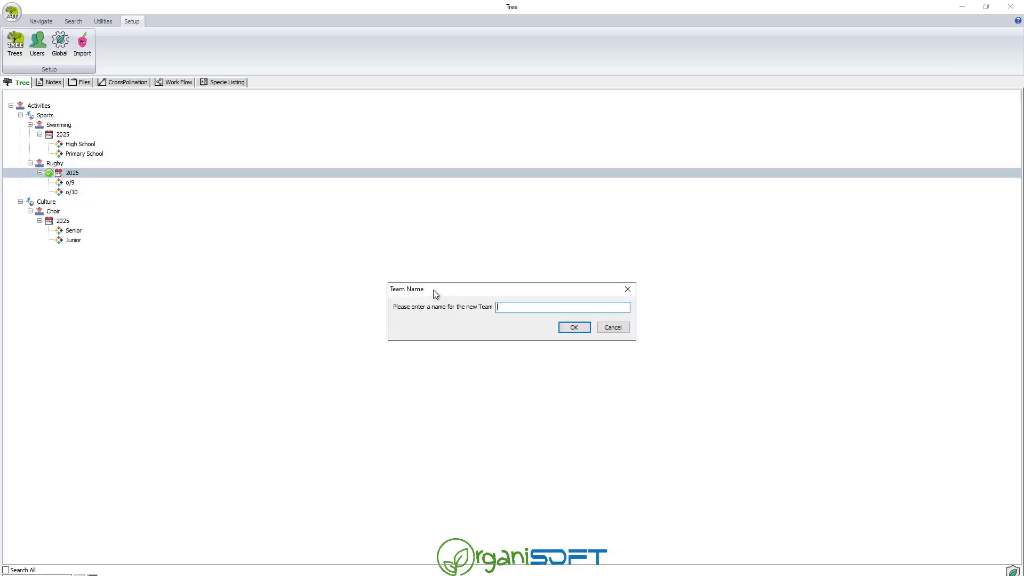
pyautogui.write('o/11')
pyautogui.click(566, 328)
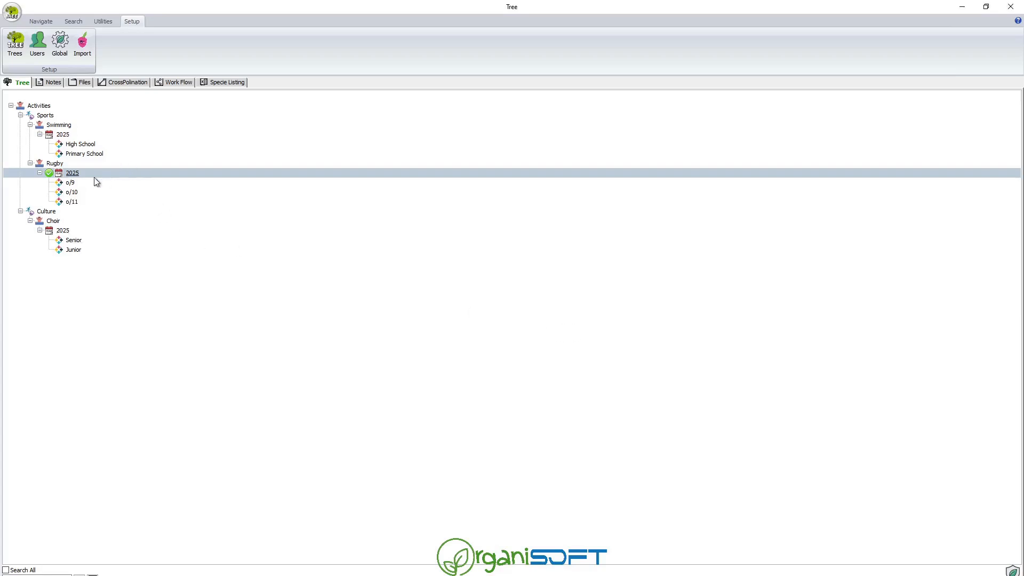
pyautogui.rightClick(67, 178)
pyautogui.click(65, 173)
pyautogui.rightClick(65, 173)
pyautogui.moveTo(96, 180)
pyautogui.click(136, 181)
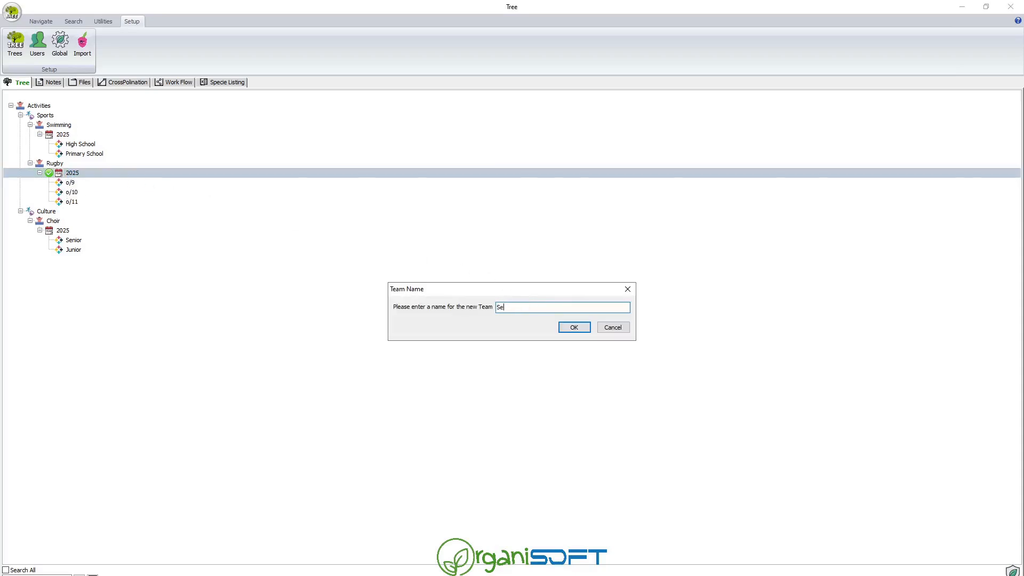
pyautogui.click(574, 328)
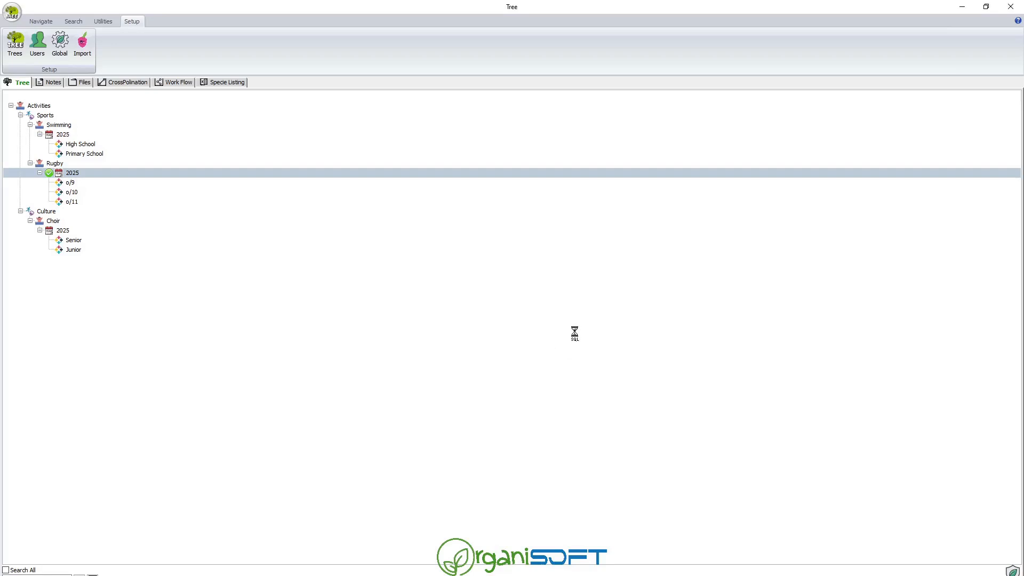
# Open the Move Branch window for Rugby's 2025 year and close it without moving anything.
pyautogui.rightClick(69, 174)
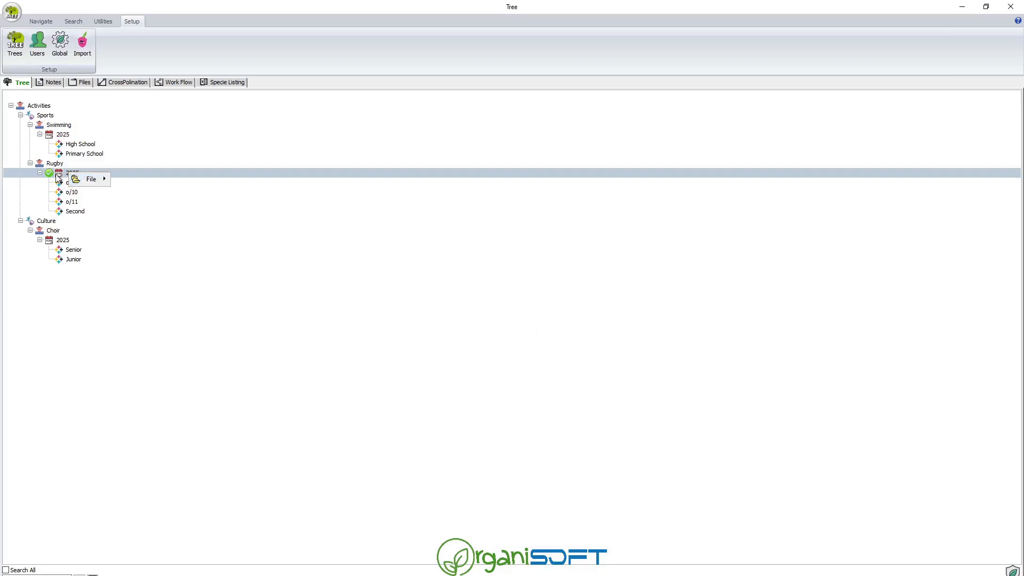
pyautogui.moveTo(71, 181)
pyautogui.click(102, 209)
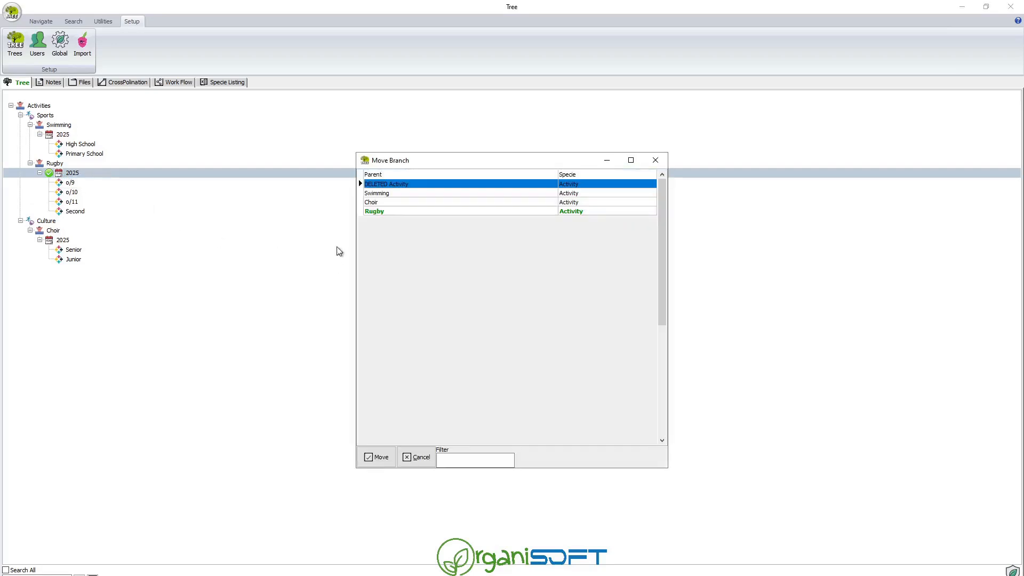
pyautogui.click(656, 161)
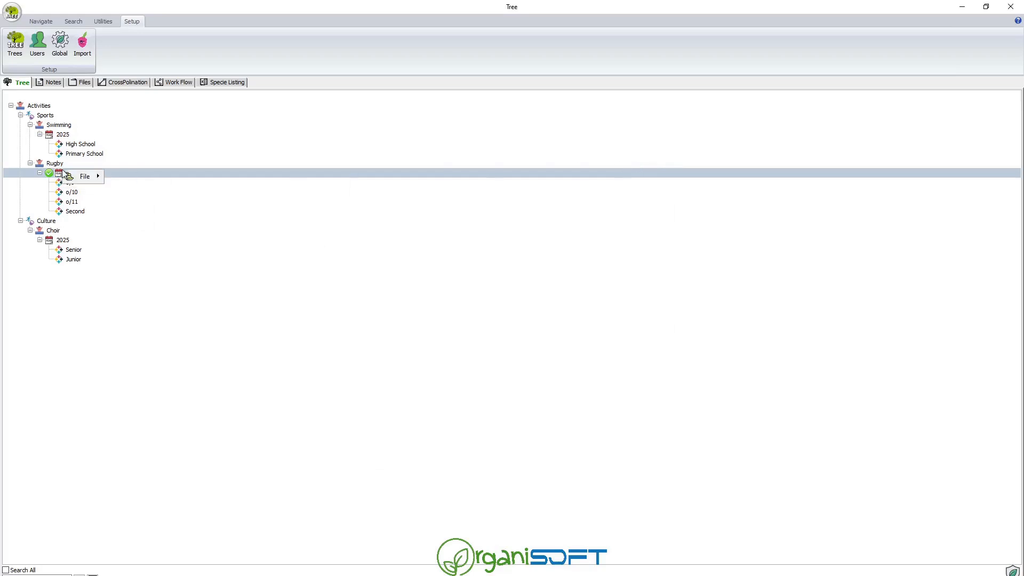
pyautogui.click(39, 173)
pyautogui.click(40, 173)
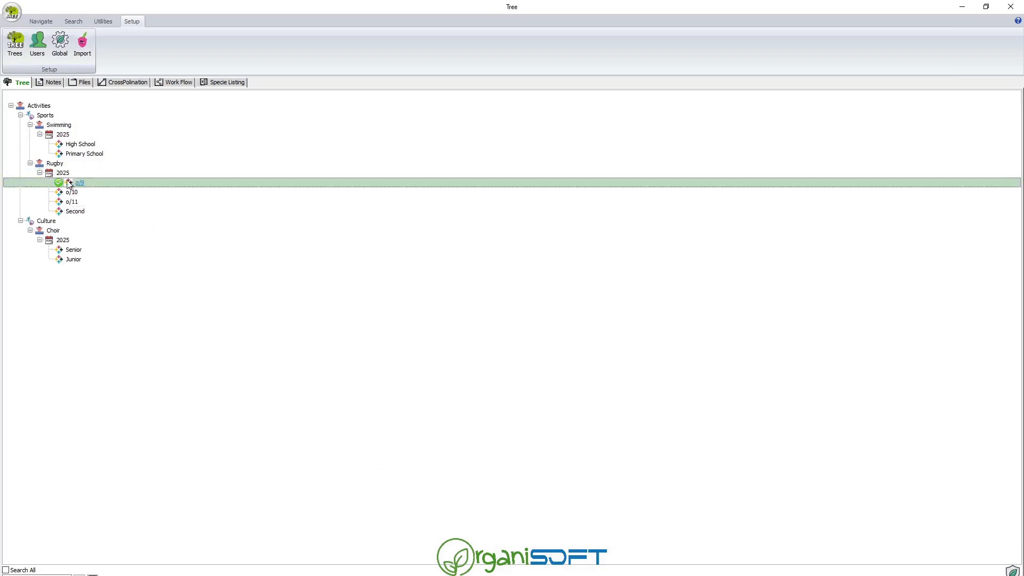
# Add a team named First under Rugby's 2025 year.
pyautogui.rightClick(67, 175)
pyautogui.moveTo(85, 182)
pyautogui.click(136, 182)
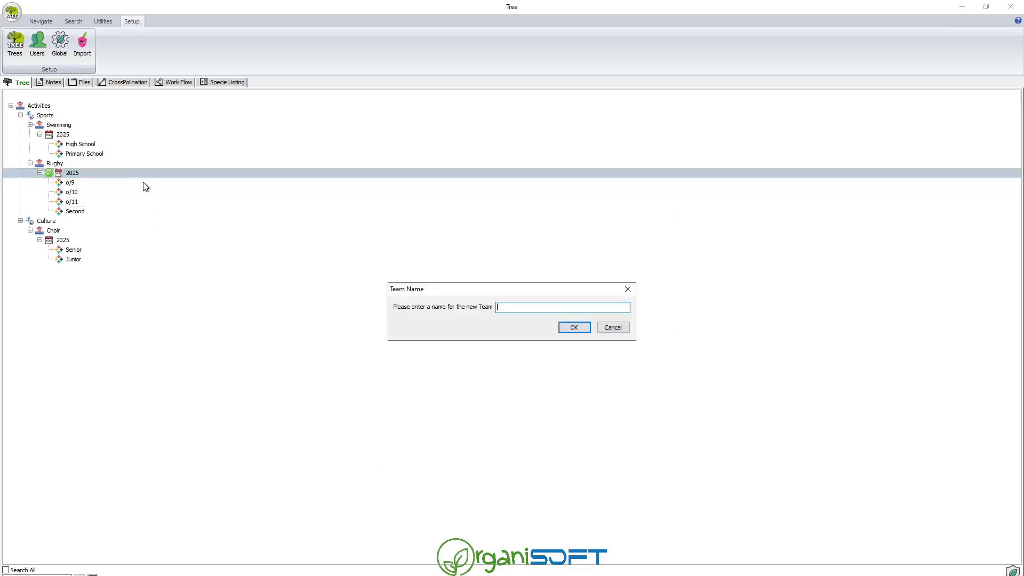
pyautogui.write('Fir')
pyautogui.click(563, 326)
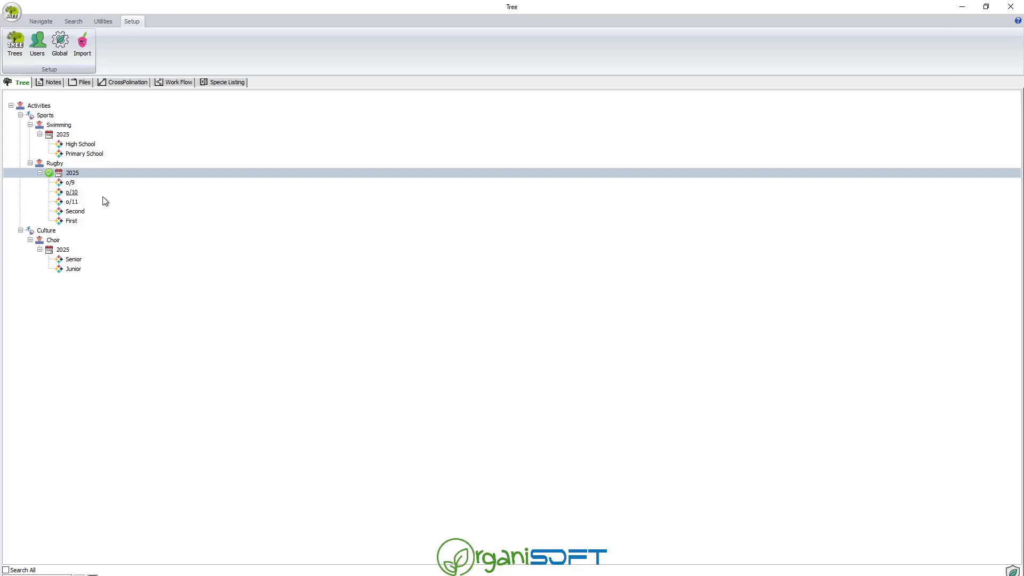
pyautogui.click(80, 185)
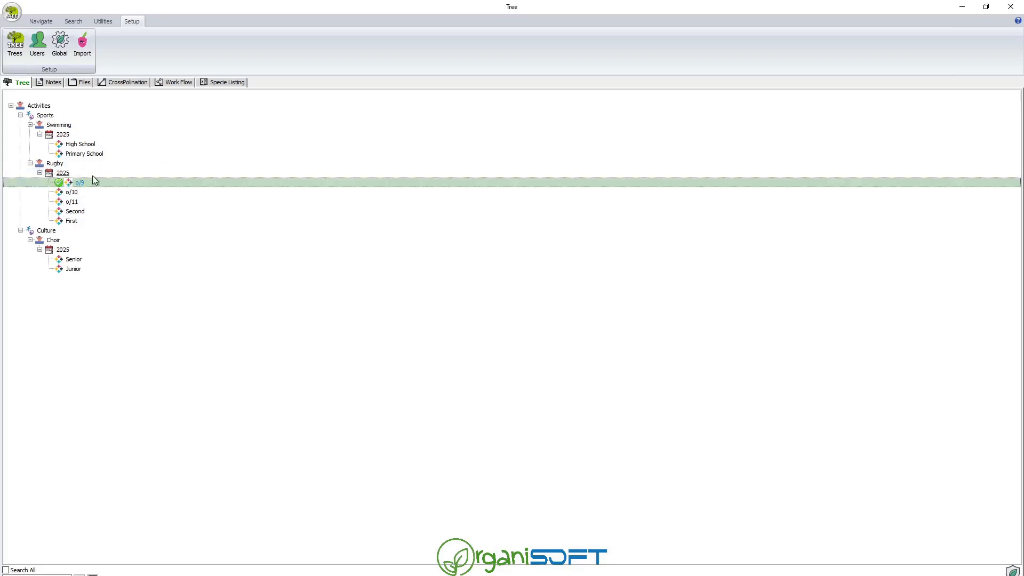
# Reload the Activities tree and expand Sports down to Rugby's 2025 teams.
pyautogui.click(48, 22)
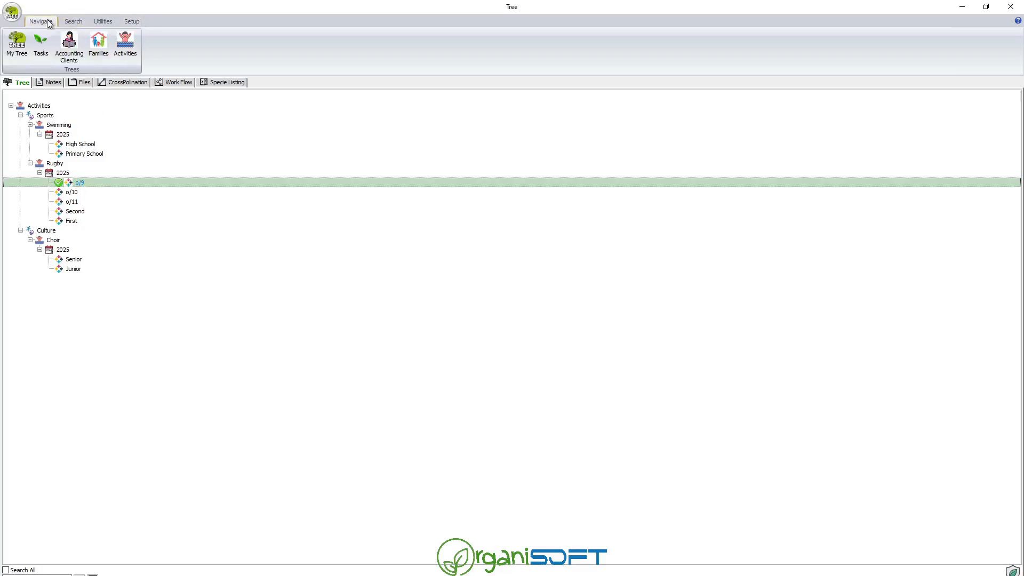
pyautogui.click(126, 43)
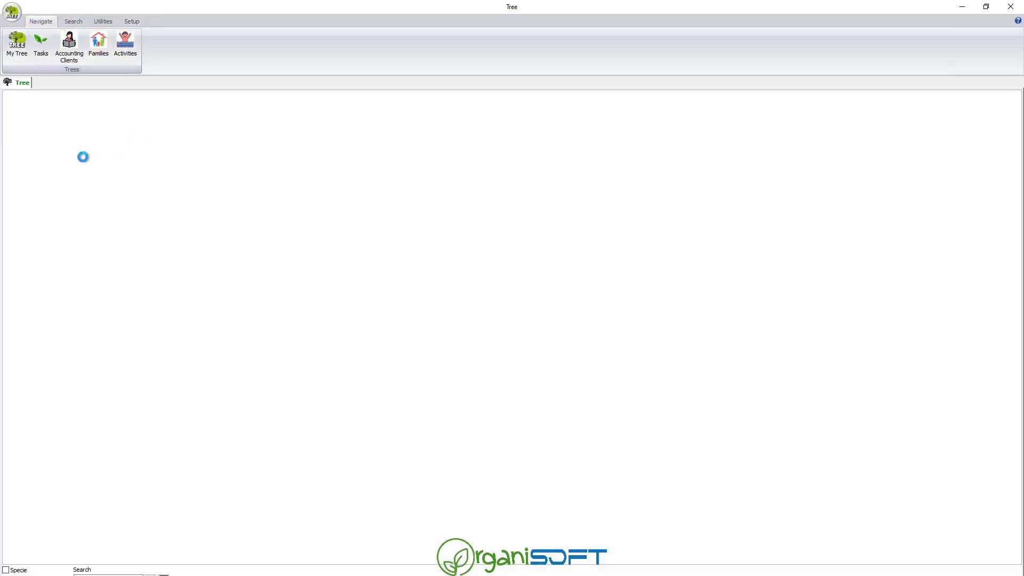
pyautogui.click(20, 115)
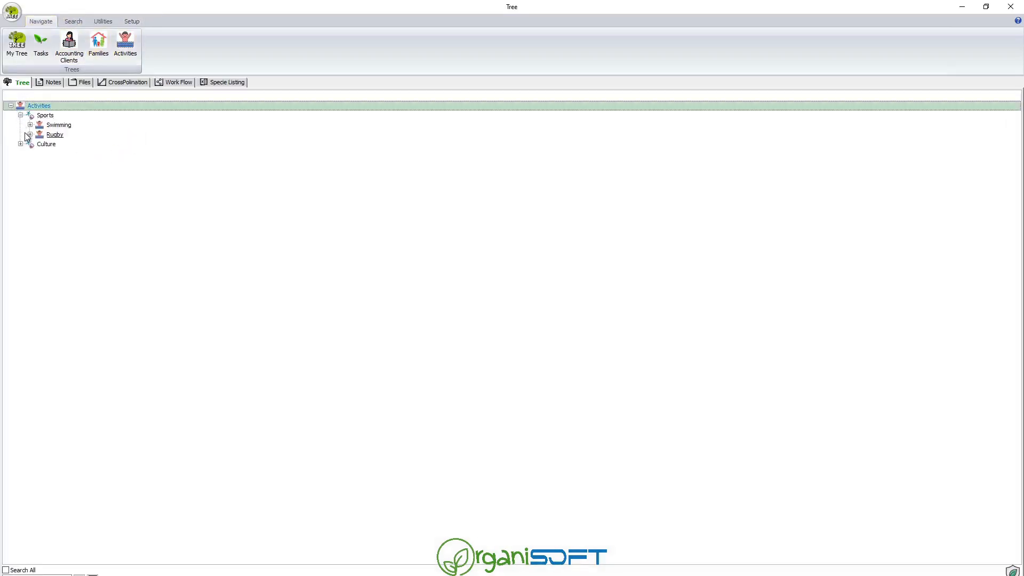
pyautogui.click(39, 134)
pyautogui.click(31, 163)
pyautogui.click(40, 172)
pyautogui.click(68, 184)
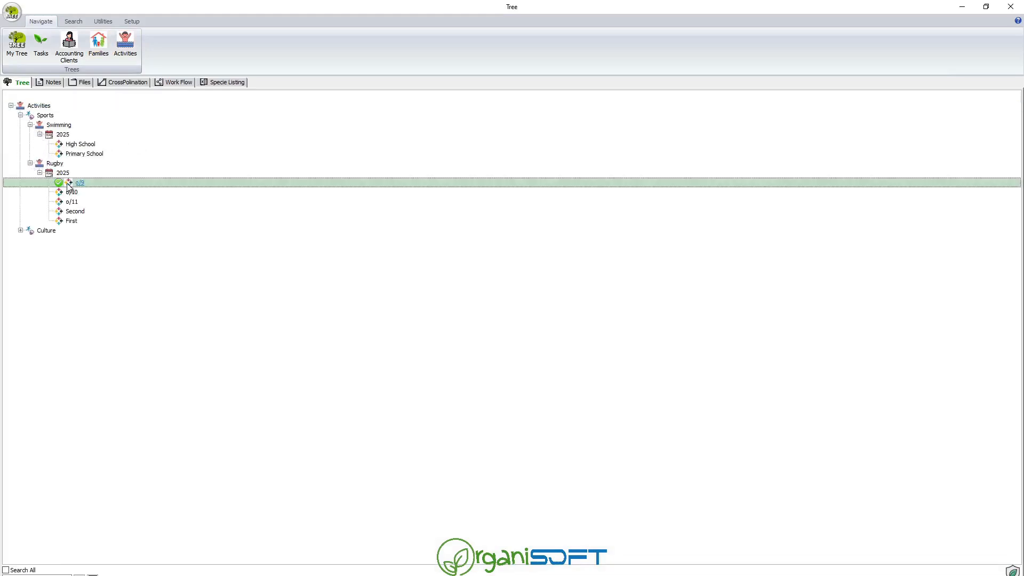
pyautogui.click(96, 175)
# Rename Rugby's 2025 team o/9 to u/9.
pyautogui.doubleClick(69, 183)
pyautogui.click(506, 18)
pyautogui.press('Delete')
pyautogui.write('u/9')
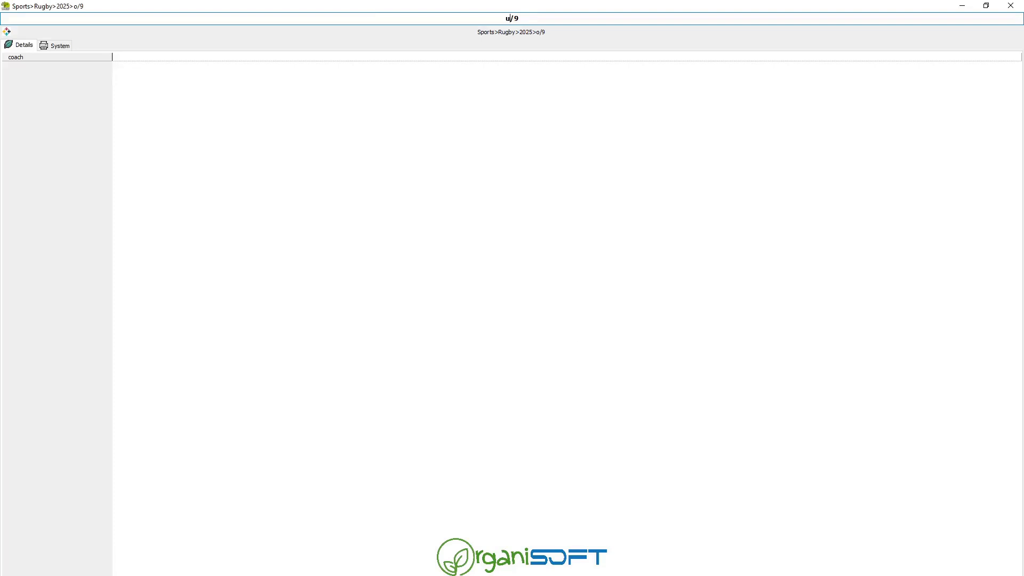
pyautogui.click(90, 575)
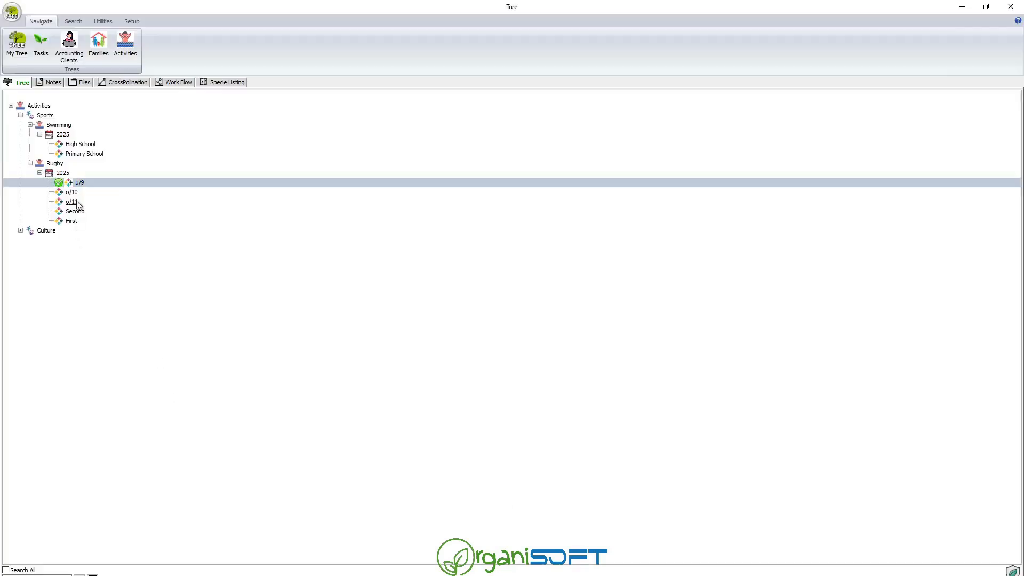
# Rename teams o/10 and o/11 to u/10 and u/11.
pyautogui.click(78, 193)
pyautogui.doubleClick(79, 194)
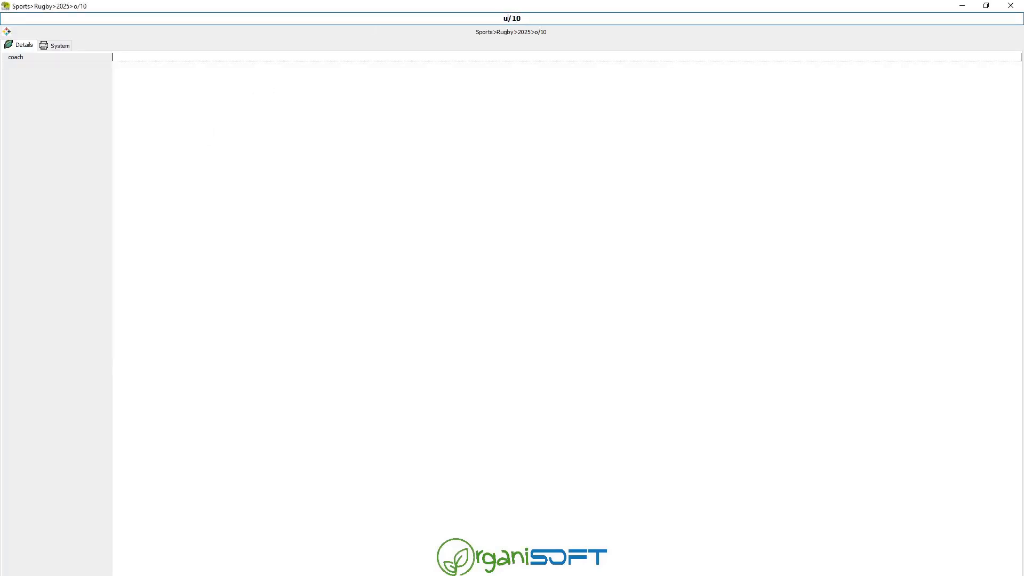
pyautogui.click(91, 575)
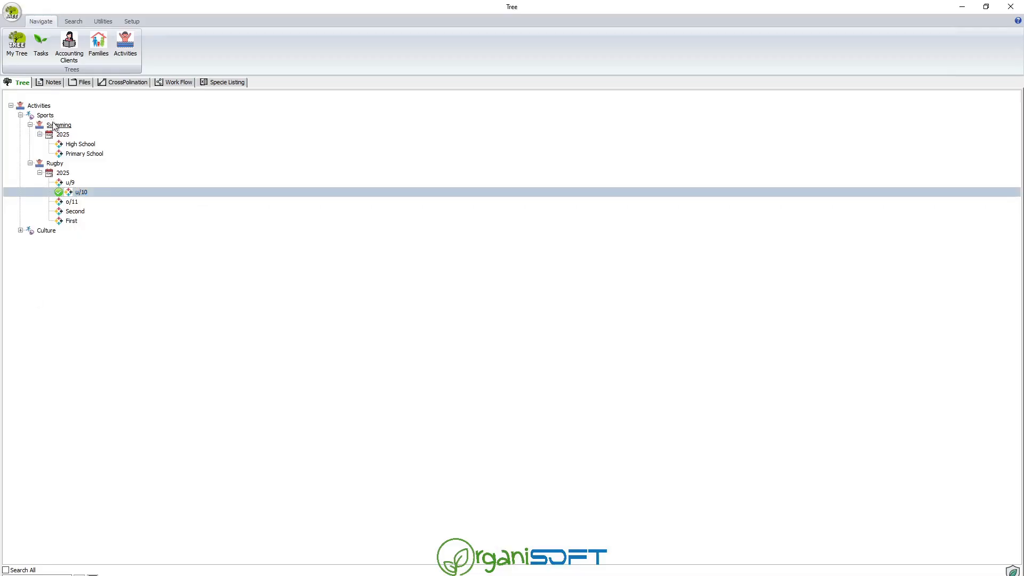
pyautogui.doubleClick(76, 203)
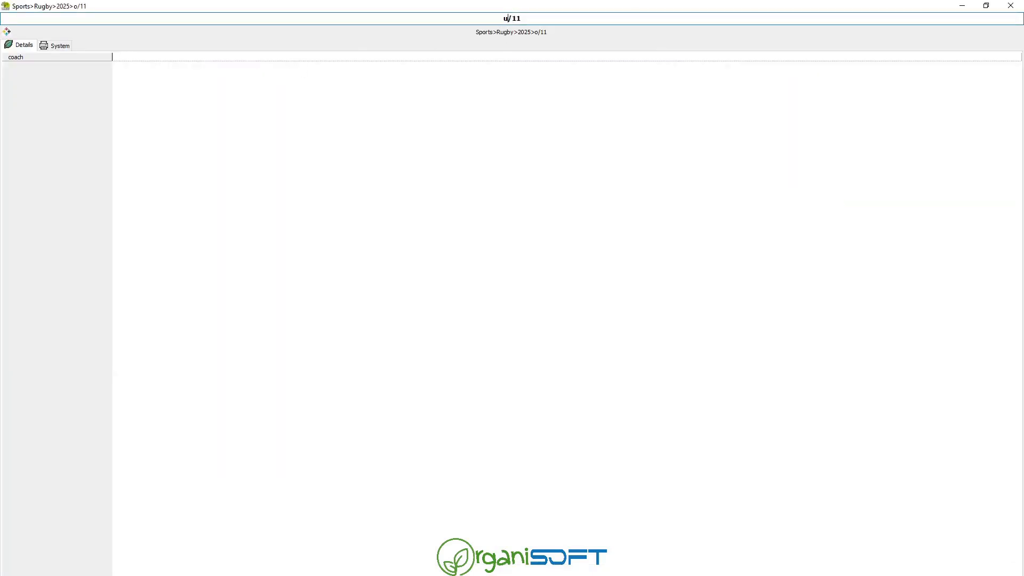
pyautogui.click(91, 575)
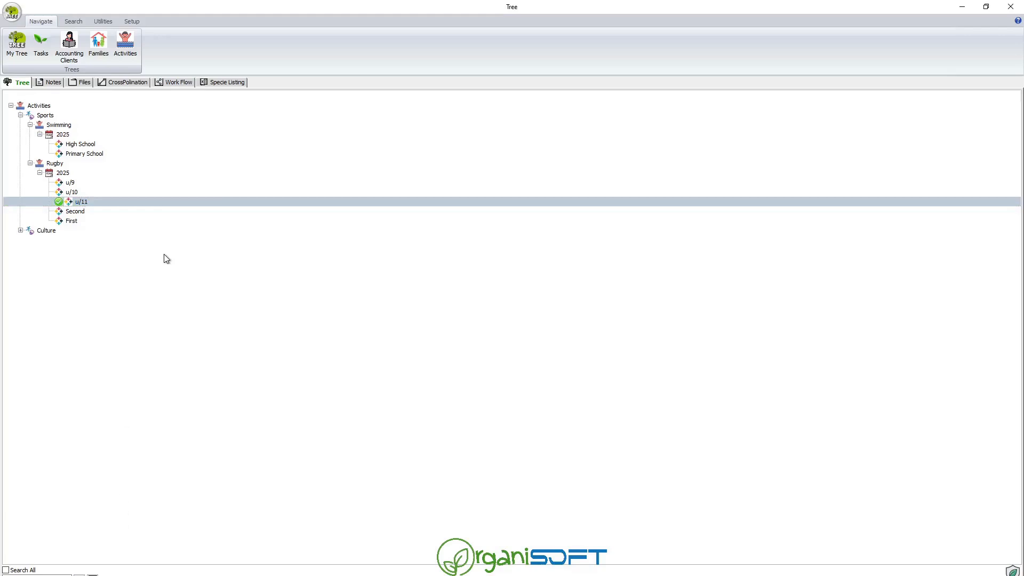
pyautogui.click(20, 231)
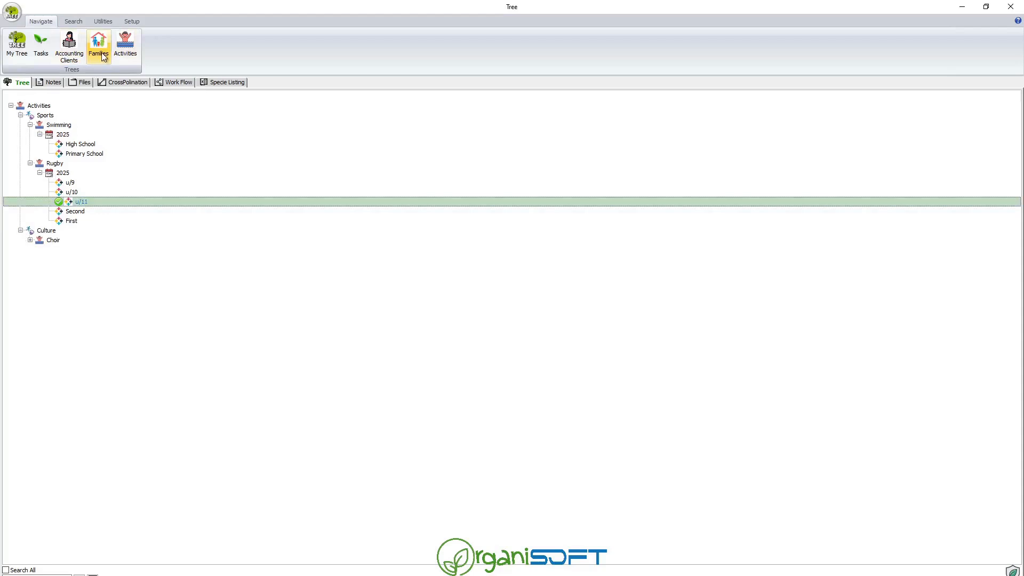
# Open the Families tree structure setup and select the Learner level.
pyautogui.click(132, 21)
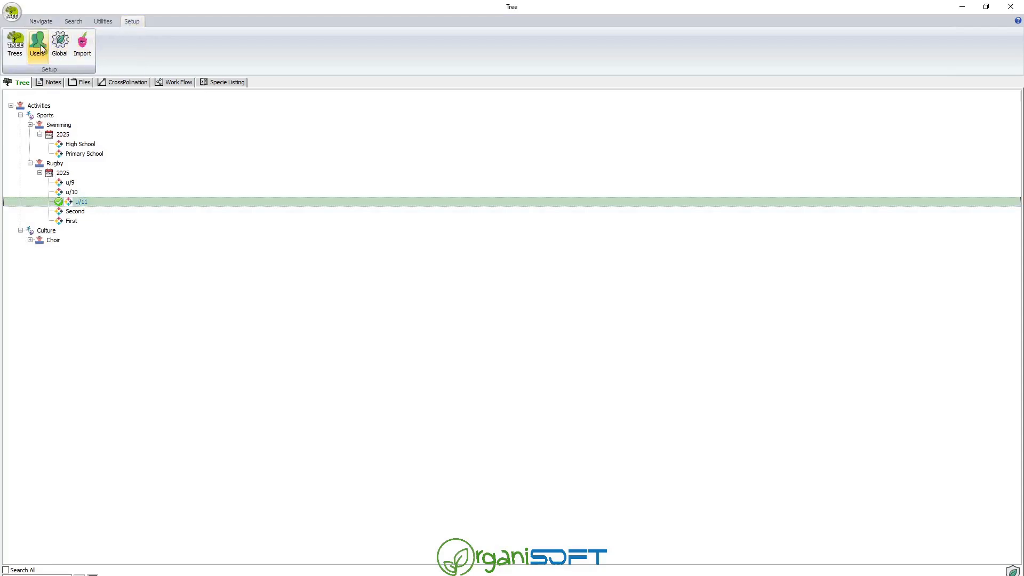
pyautogui.click(15, 45)
pyautogui.click(81, 63)
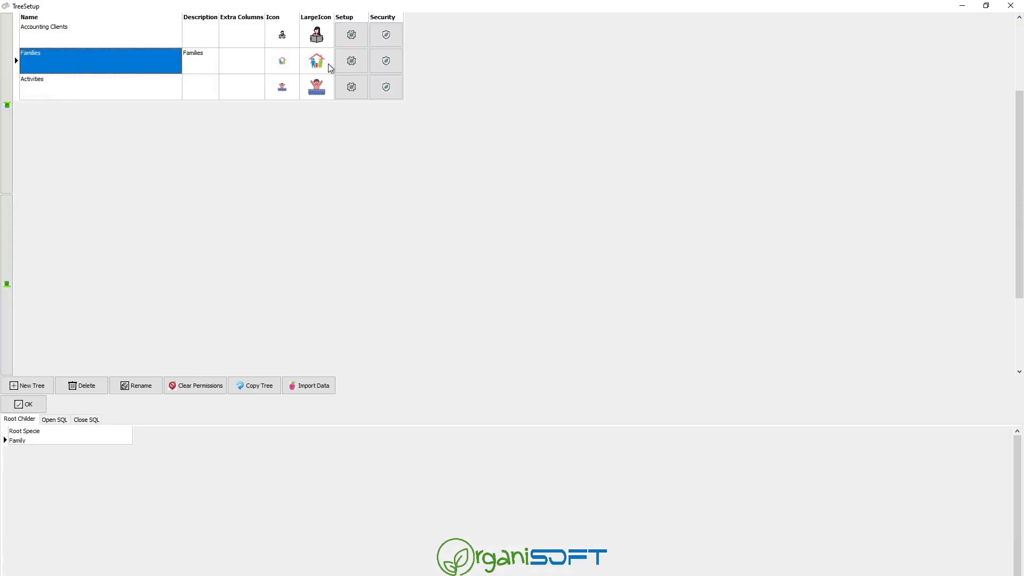
pyautogui.click(357, 62)
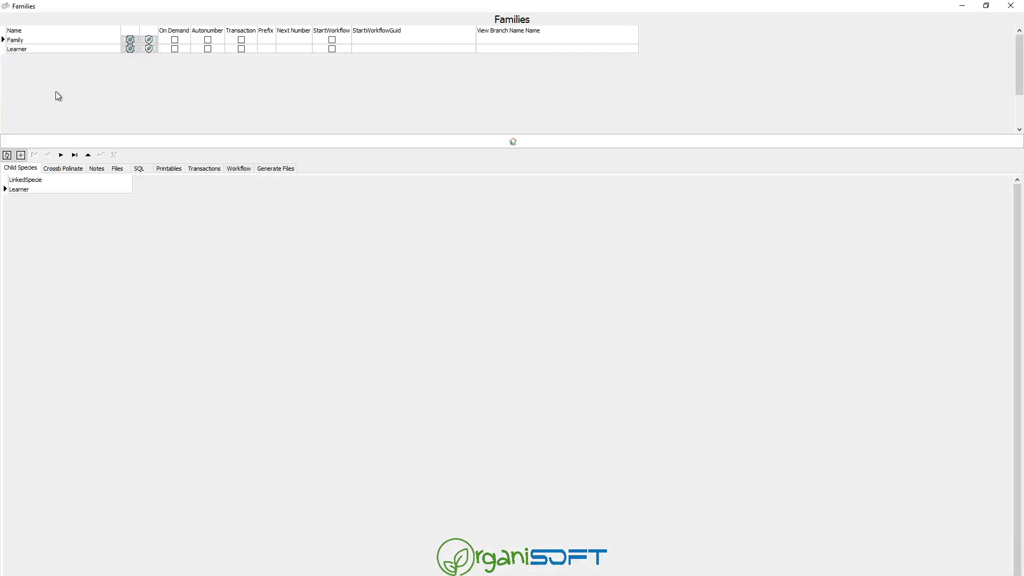
pyautogui.click(58, 49)
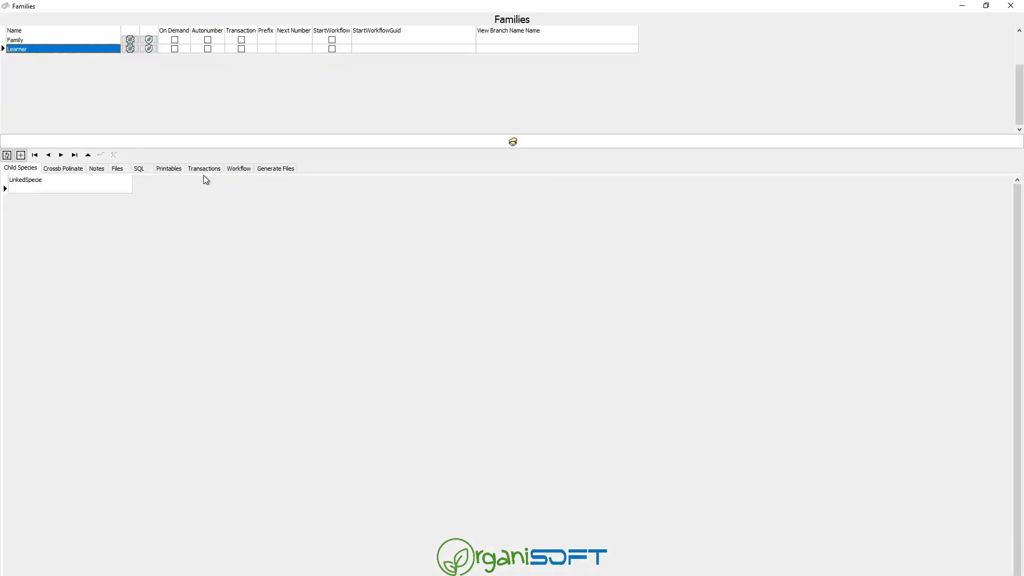
pyautogui.click(131, 49)
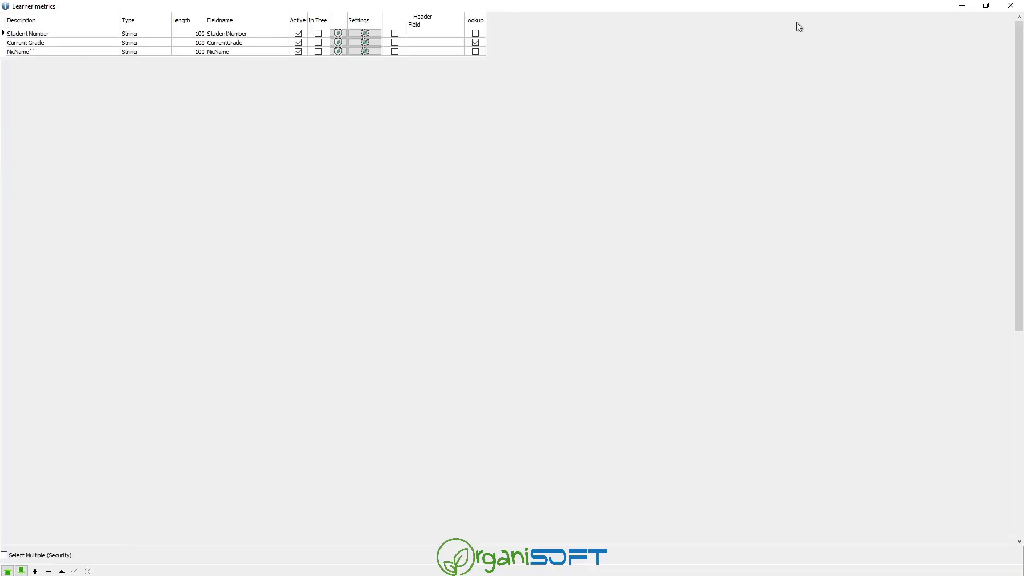
pyautogui.click(1010, 5)
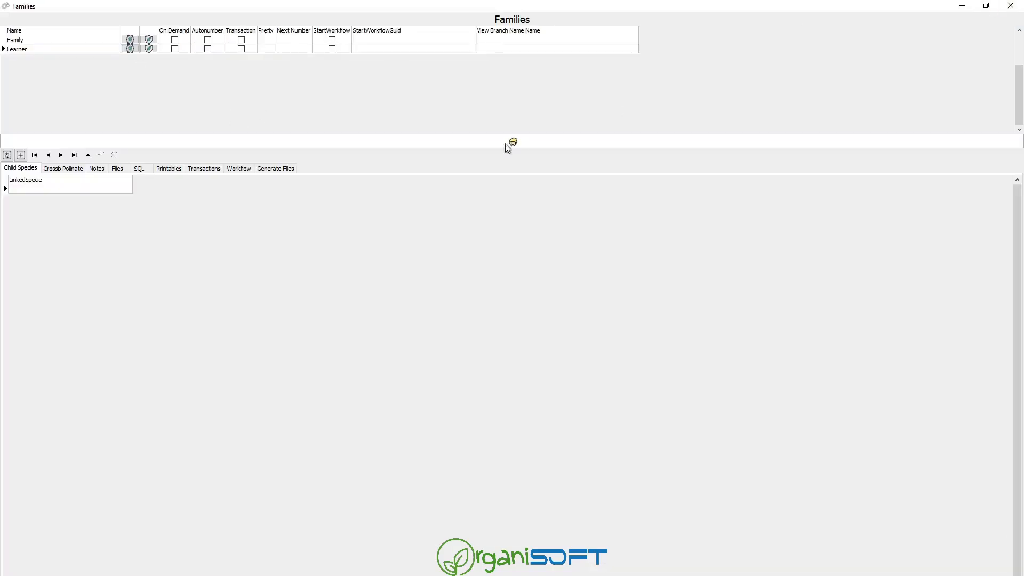
# Add a Learner cross-pollination link with SeedSpecie Activities>Team.
pyautogui.click(78, 168)
pyautogui.click(104, 189)
pyautogui.click(128, 190)
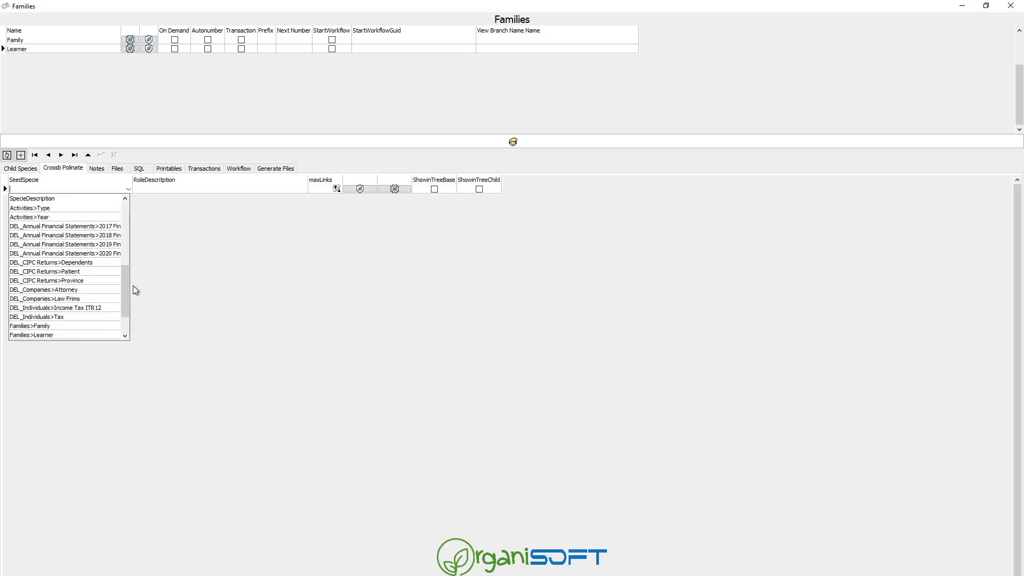
pyautogui.click(133, 287)
pyautogui.click(129, 191)
pyautogui.moveTo(127, 302); pyautogui.dragTo(117, 261)
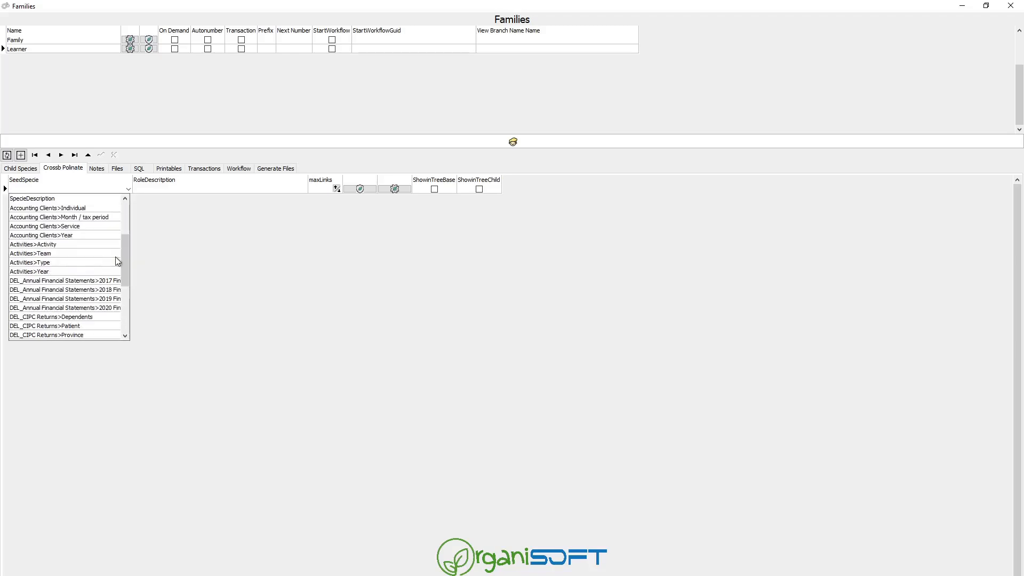
pyautogui.click(64, 253)
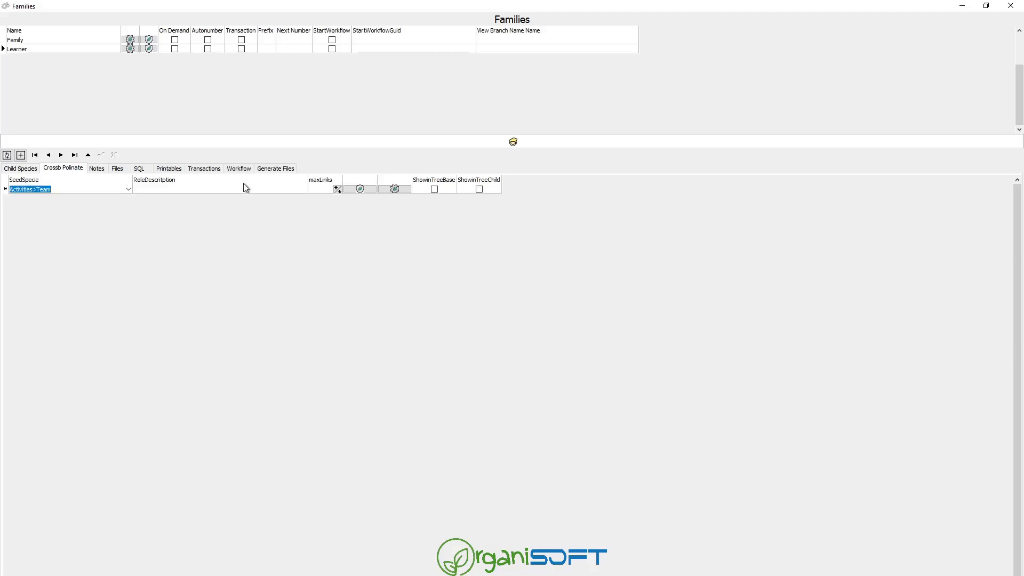
# Give the new link the role description Participant and save it.
pyautogui.click(267, 192)
pyautogui.click(282, 191)
pyautogui.write('Participant')
pyautogui.press('Tab')
pyautogui.press('Down')
pyautogui.press('Up')
# Add a Position field to the Participant link's metrics and close the setup windows.
pyautogui.click(393, 189)
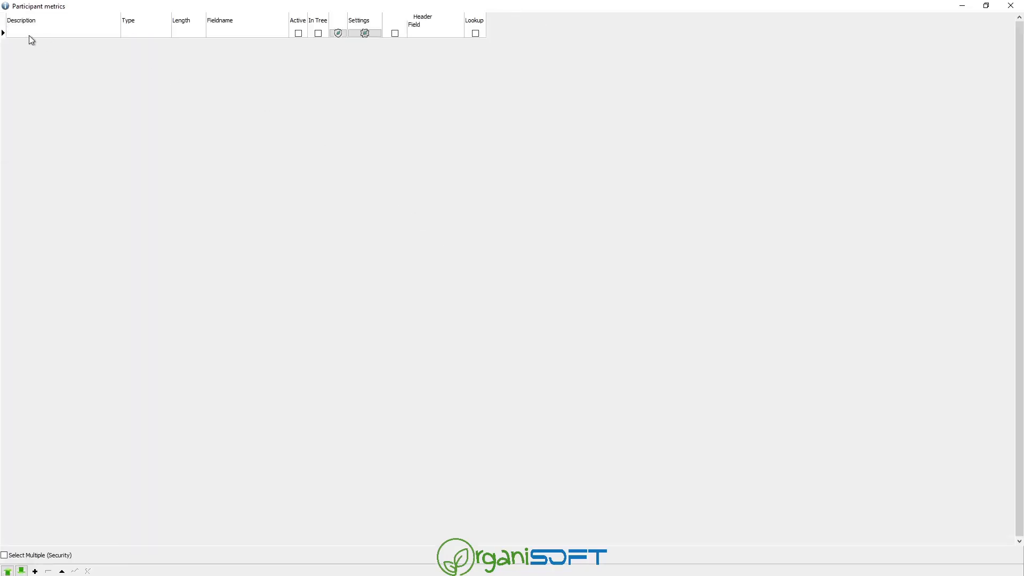
pyautogui.click(41, 34)
pyautogui.write('Position')
pyautogui.press('Tab')
pyautogui.press('Tab')
pyautogui.press('Tab')
pyautogui.press('Tab')
pyautogui.press('Down')
pyautogui.press('Up')
pyautogui.press('Escape')
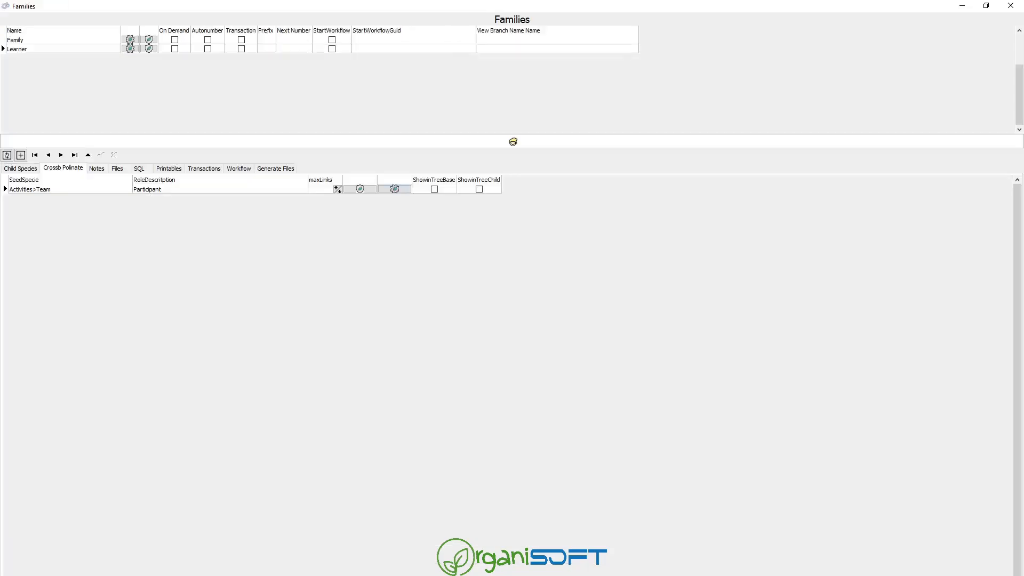
pyautogui.press('Escape')
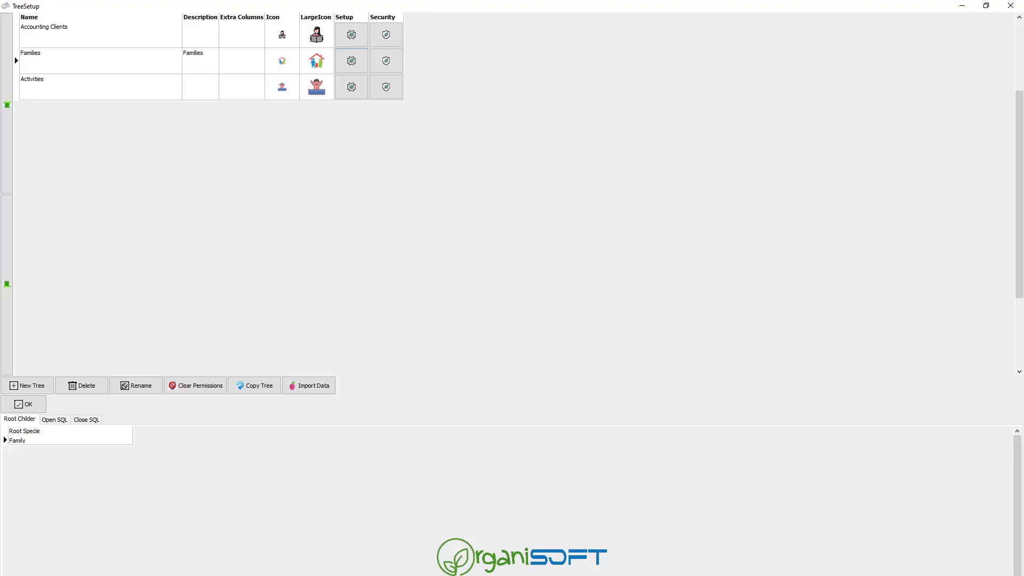
# Open the Rugby 2025 u/11 team record with the Learner - Participant role.
pyautogui.click(24, 405)
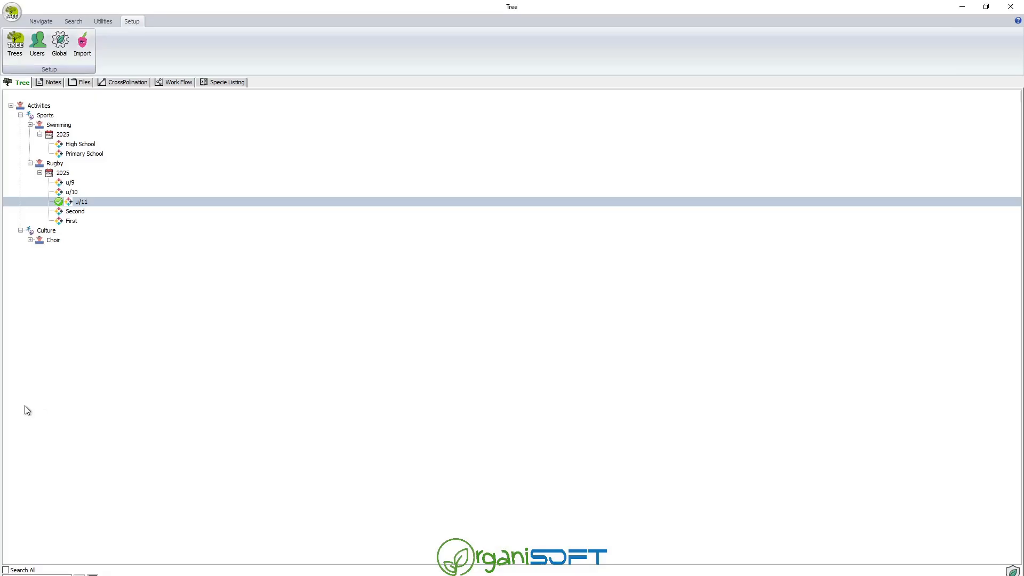
pyautogui.doubleClick(87, 201)
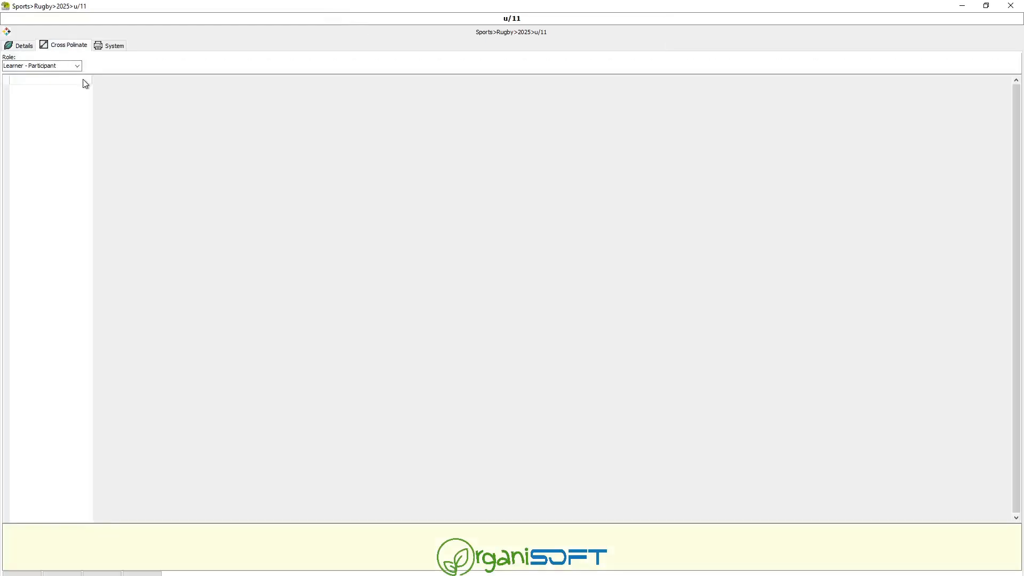
pyautogui.click(78, 65)
pyautogui.click(71, 85)
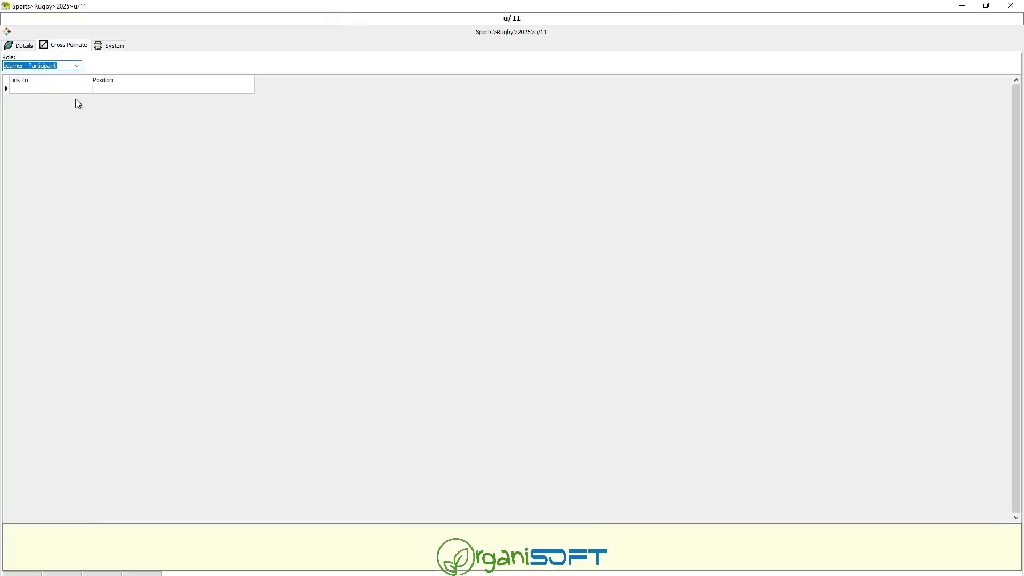
# Link the first listed learner with Position Flyhalf and close the record.
pyautogui.click(87, 88)
pyautogui.click(88, 88)
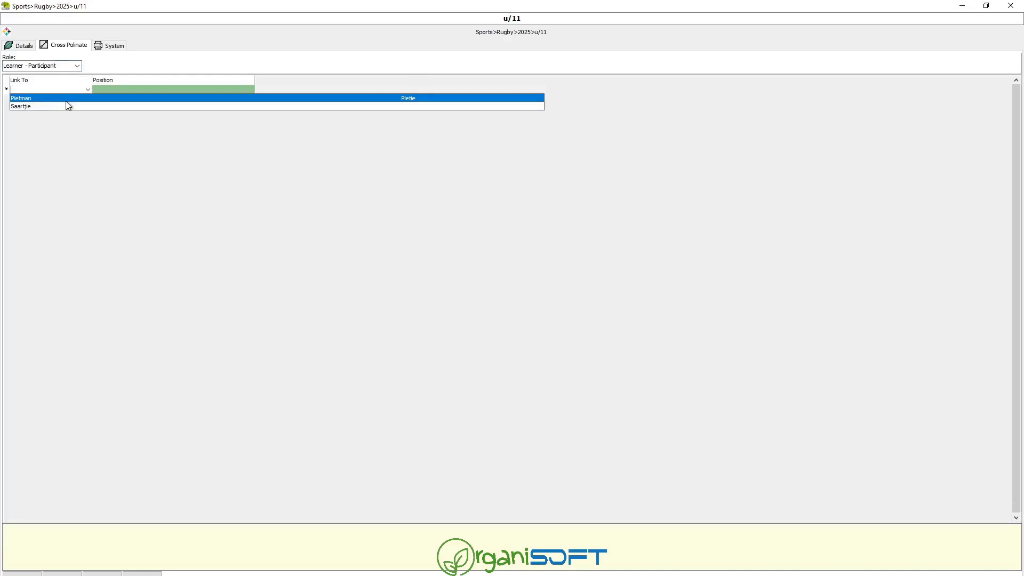
pyautogui.click(68, 99)
pyautogui.click(200, 94)
pyautogui.click(210, 92)
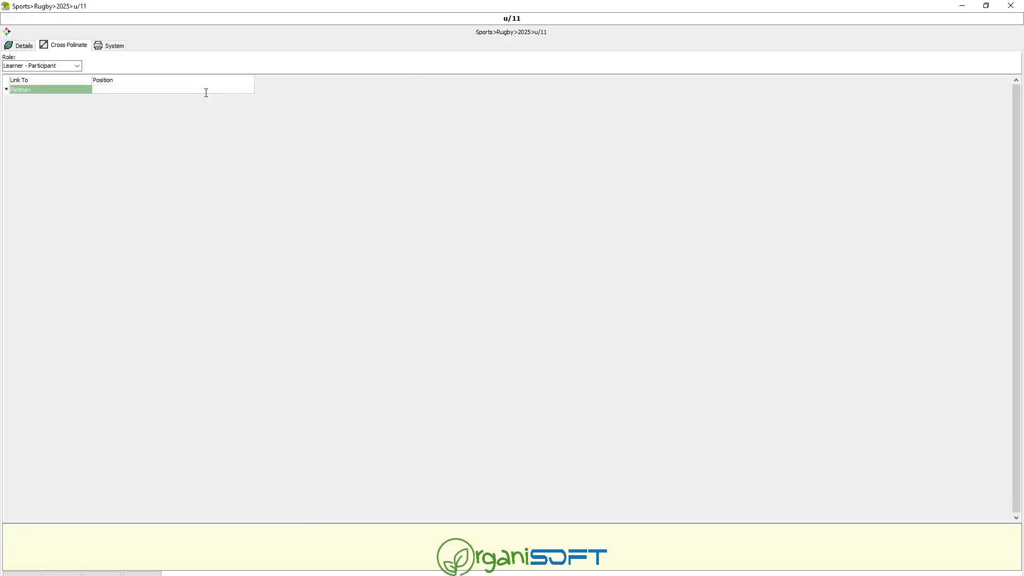
pyautogui.write('Flyhalf')
pyautogui.press('Return')
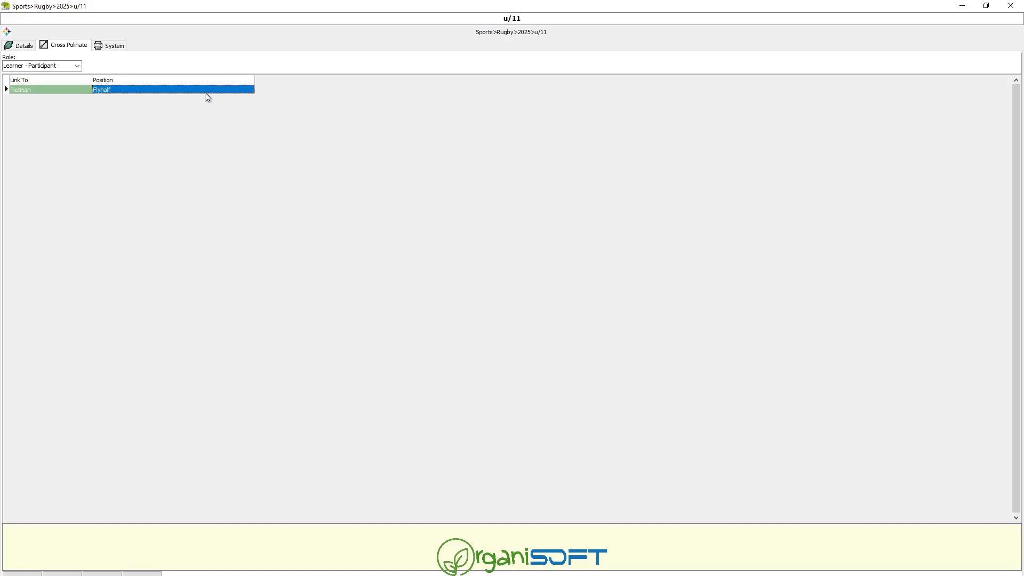
pyautogui.press('Escape')
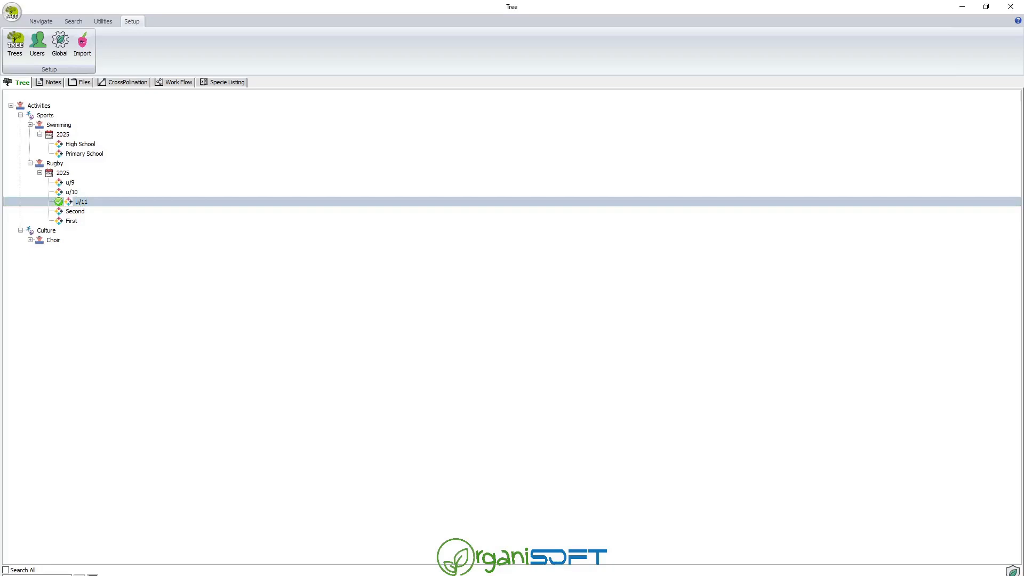
# Link the second listed learner to Choir's 2025 Junior team as Learner - Participant, no position.
pyautogui.click(30, 240)
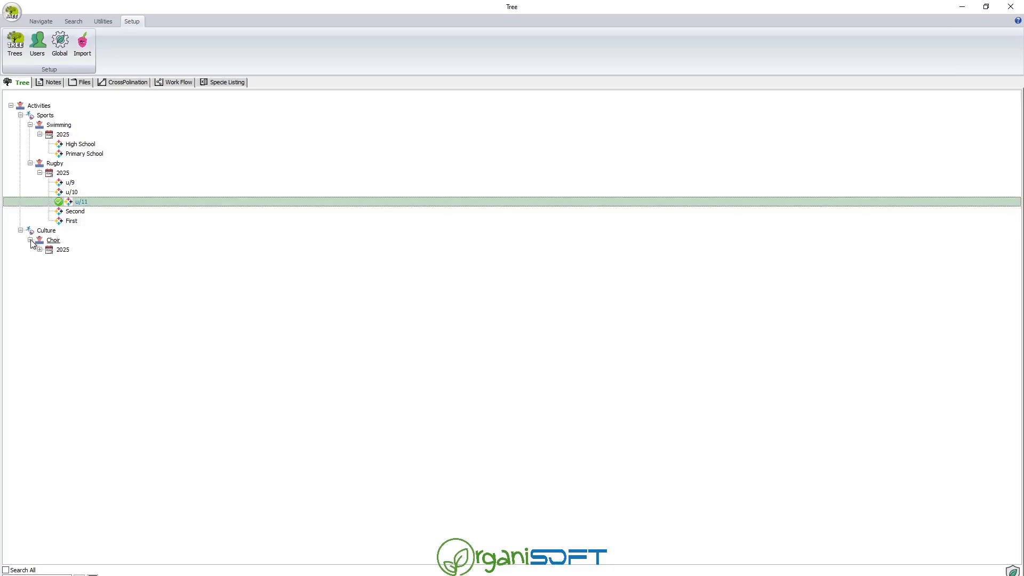
pyautogui.click(41, 249)
pyautogui.click(72, 268)
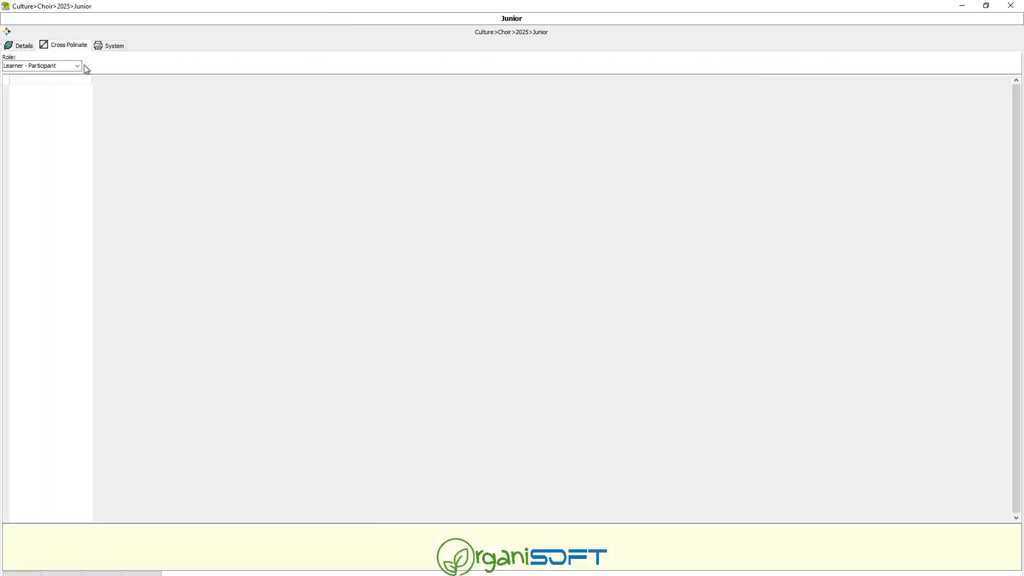
pyautogui.click(80, 65)
pyautogui.click(62, 87)
pyautogui.click(87, 90)
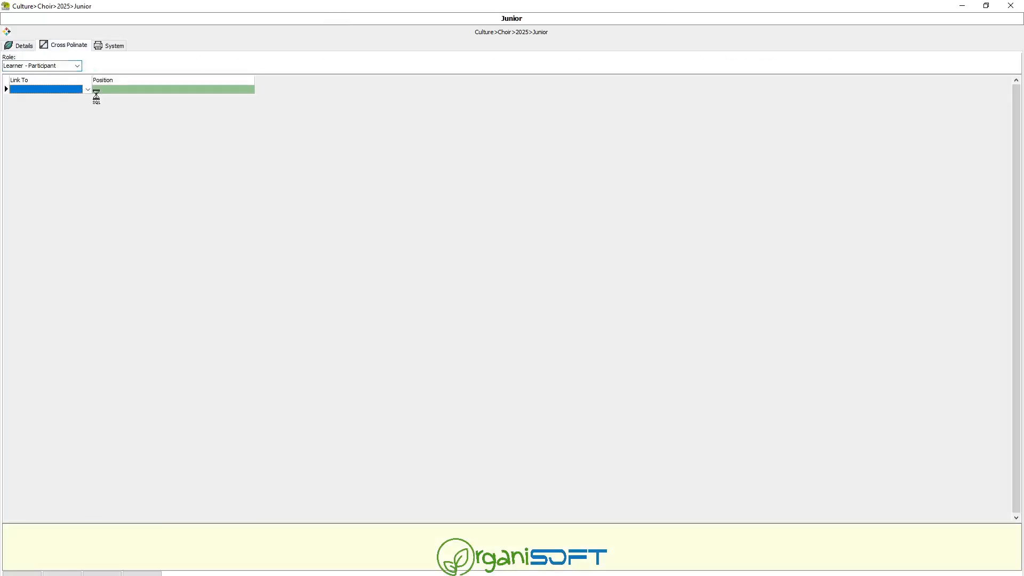
pyautogui.click(66, 105)
pyautogui.click(143, 88)
pyautogui.click(133, 89)
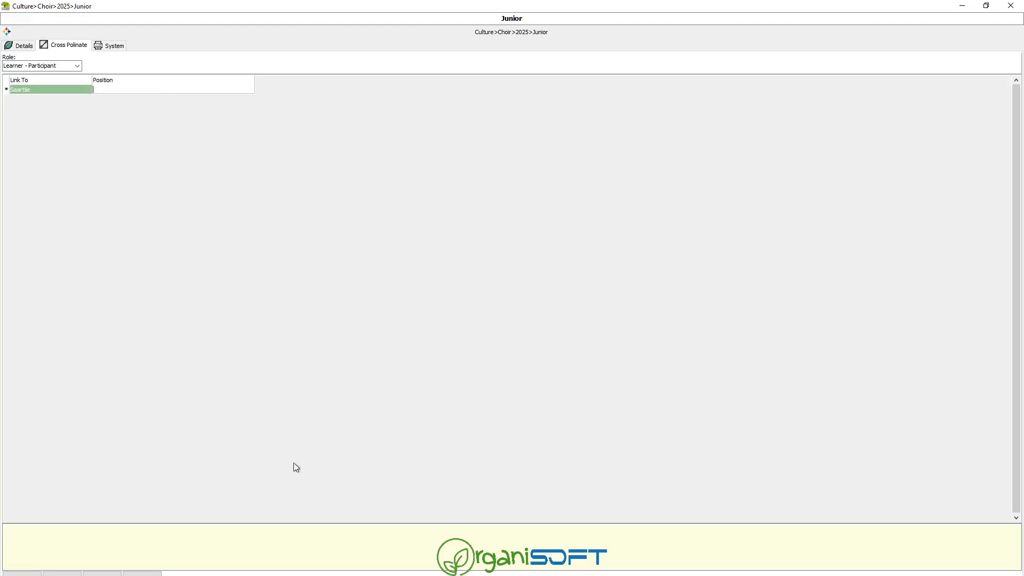
pyautogui.click(22, 574)
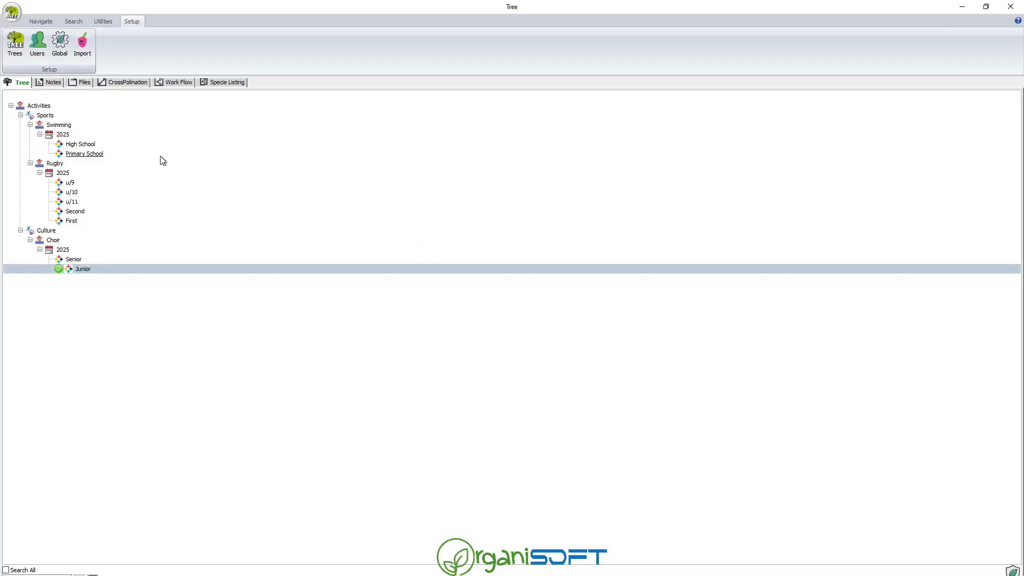
# Switch to the Families tree and select each learner to confirm their u/11 and Junior links.
pyautogui.click(63, 268)
pyautogui.click(63, 262)
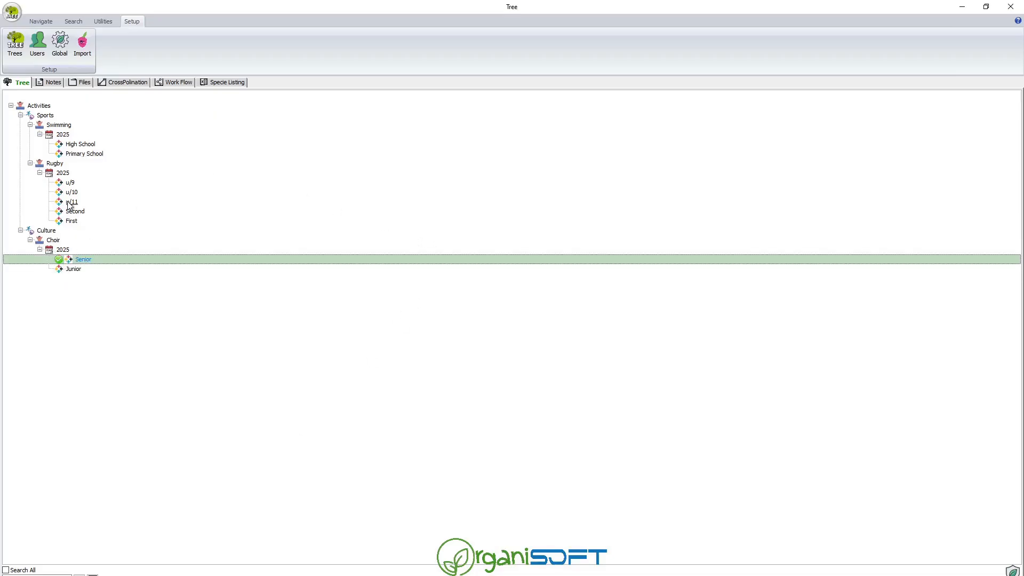
pyautogui.click(48, 23)
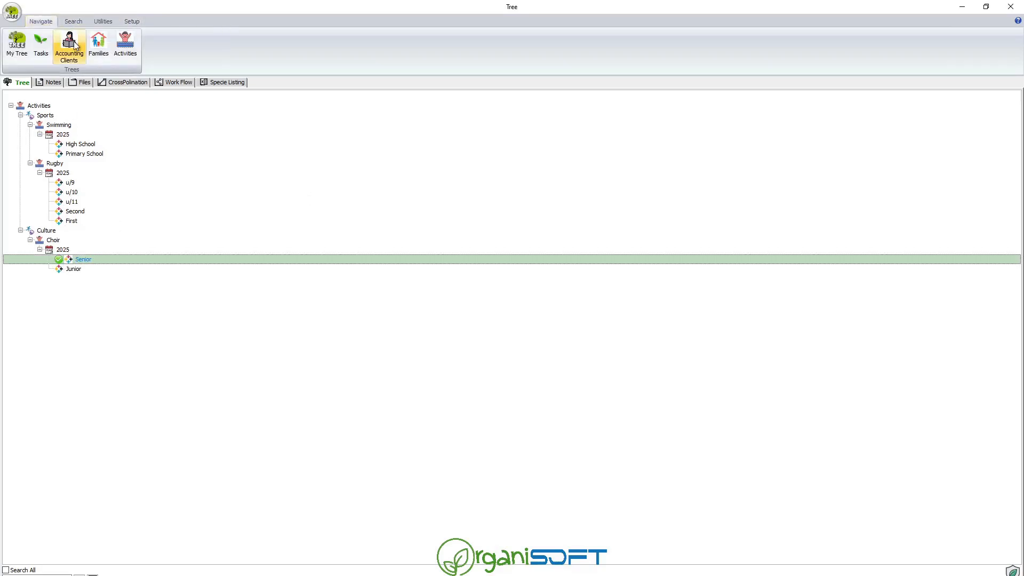
pyautogui.click(98, 44)
pyautogui.doubleClick(37, 105)
pyautogui.click(20, 116)
pyautogui.click(66, 125)
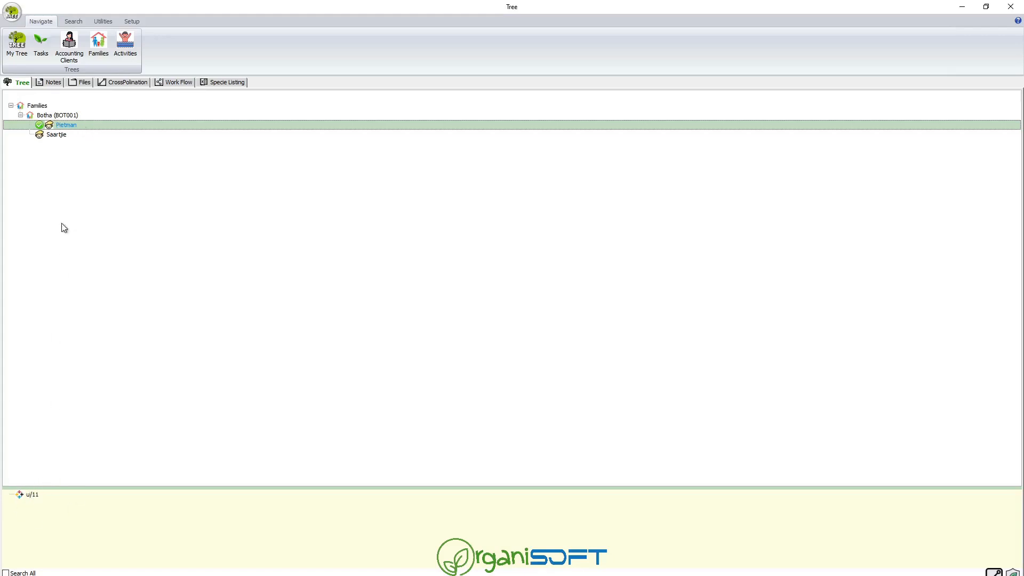
pyautogui.click(57, 135)
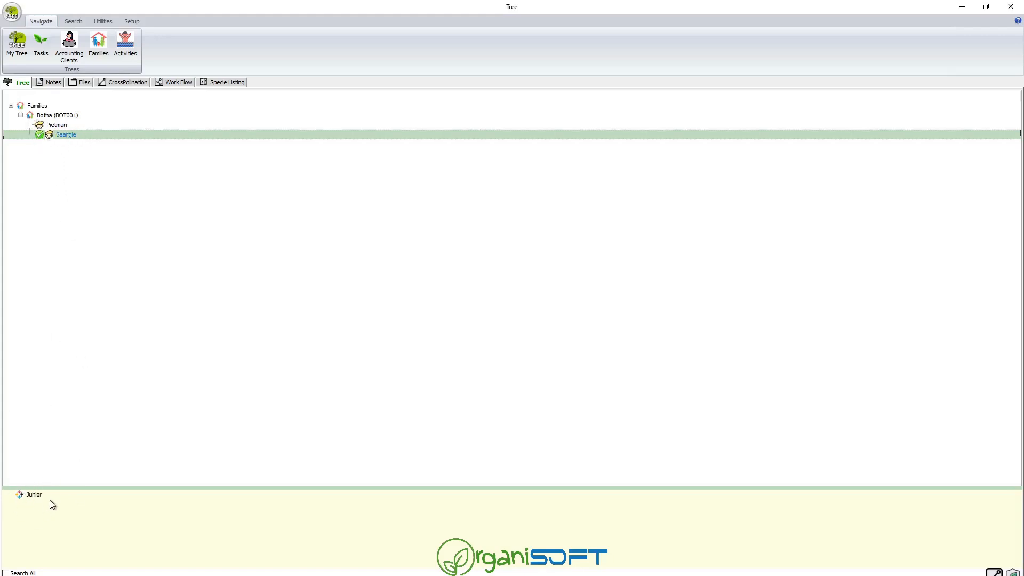